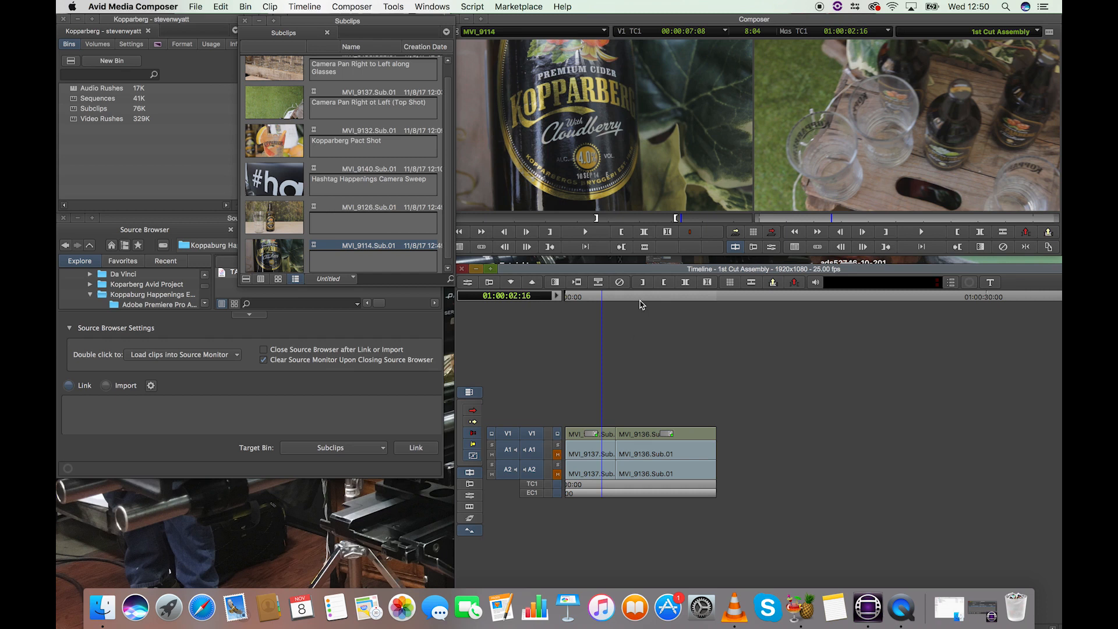
Step: Play the sequence across the cut between MVI_9137.Sub.01 and MVI_9136.Sub.01, and return to 01:00:02:08
{"action": "mouse_move", "coordinate": [604, 300]}
{"action": "left_mouse_down"}
{"action": "mouse_move", "coordinate": [632, 298]}
{"action": "mouse_move", "coordinate": [602, 298]}
{"action": "left_mouse_up"}
{"action": "key", "text": "space"}
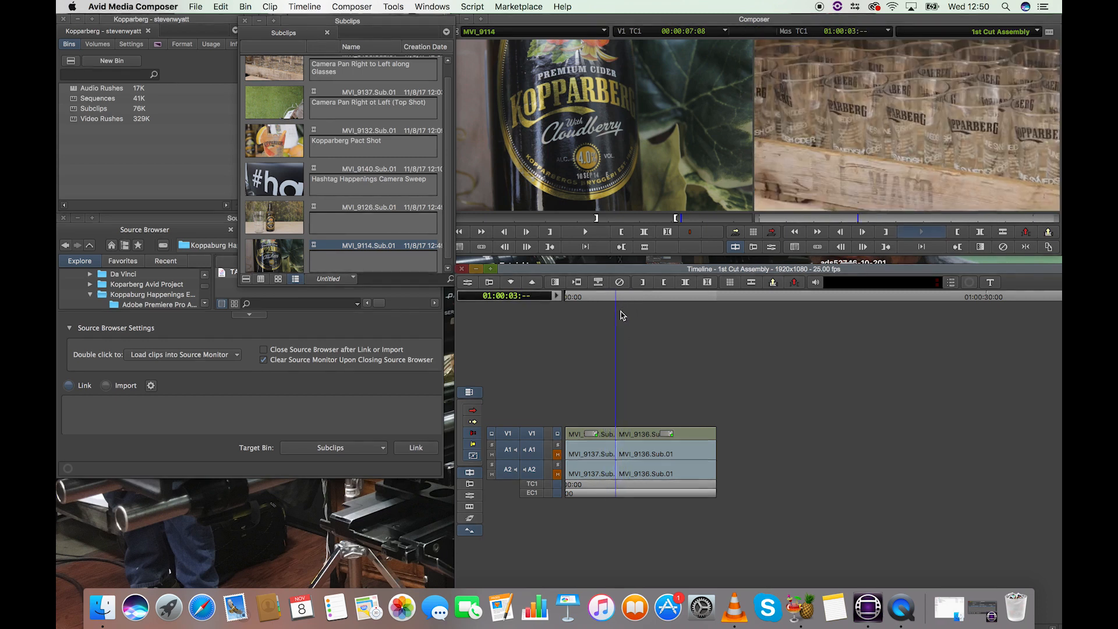
{"action": "key", "text": "space"}
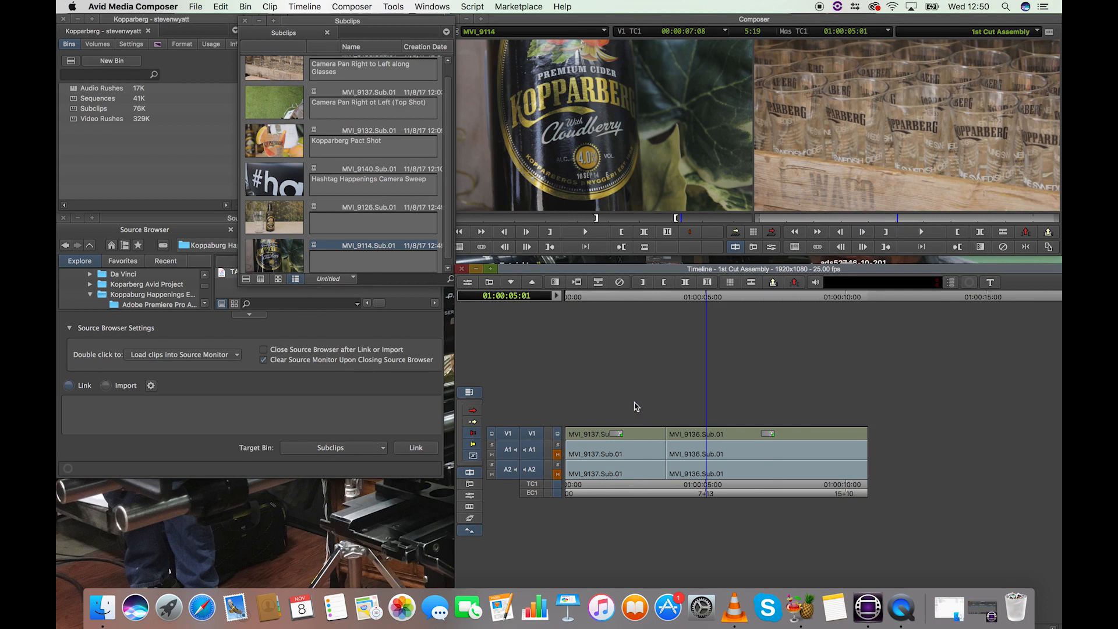
{"action": "left_click", "coordinate": [597, 296]}
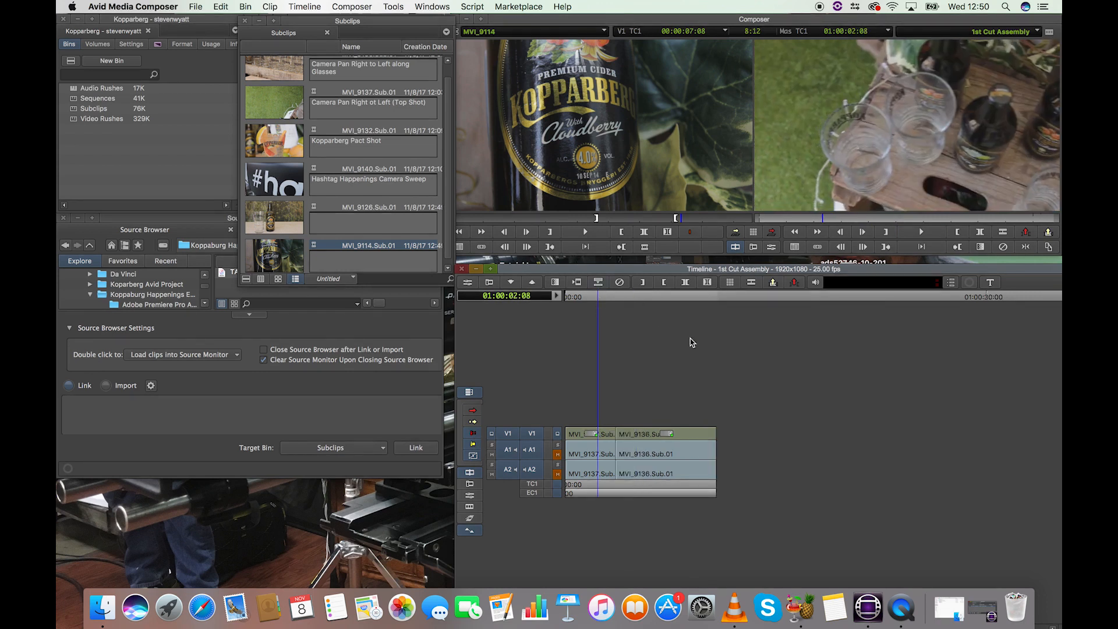
Step: Move the Subclips bin window clear of the Composer monitors and show the first subclips in the bin
{"action": "left_click_drag", "start_coordinate": [367, 25], "coordinate": [347, 25]}
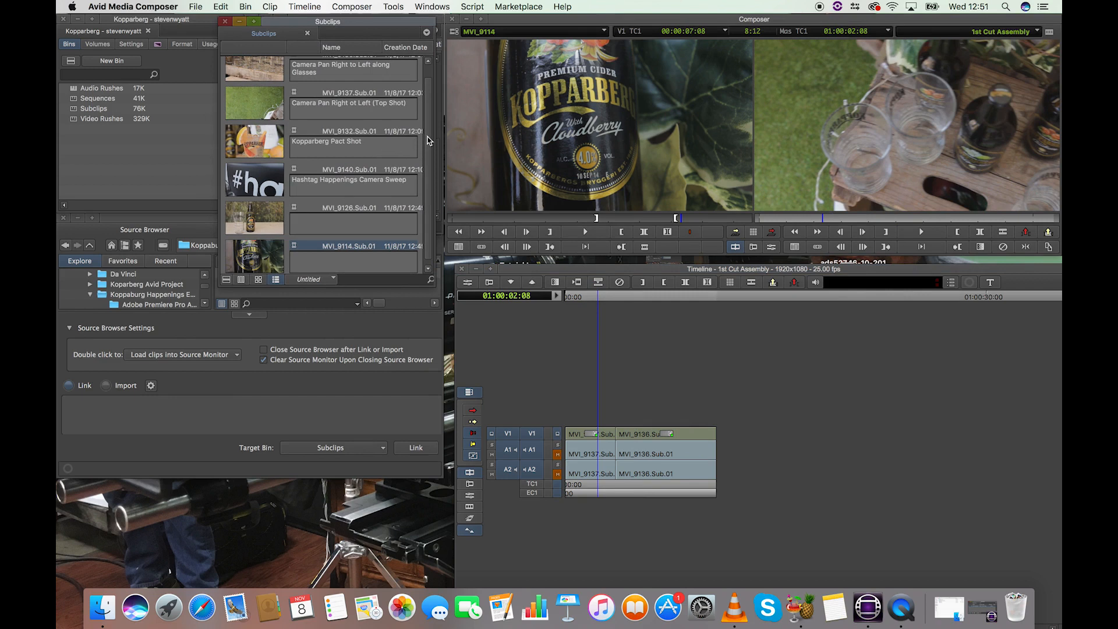
{"action": "scroll", "coordinate": [415, 144], "scroll_direction": "up", "scroll_amount": 1}
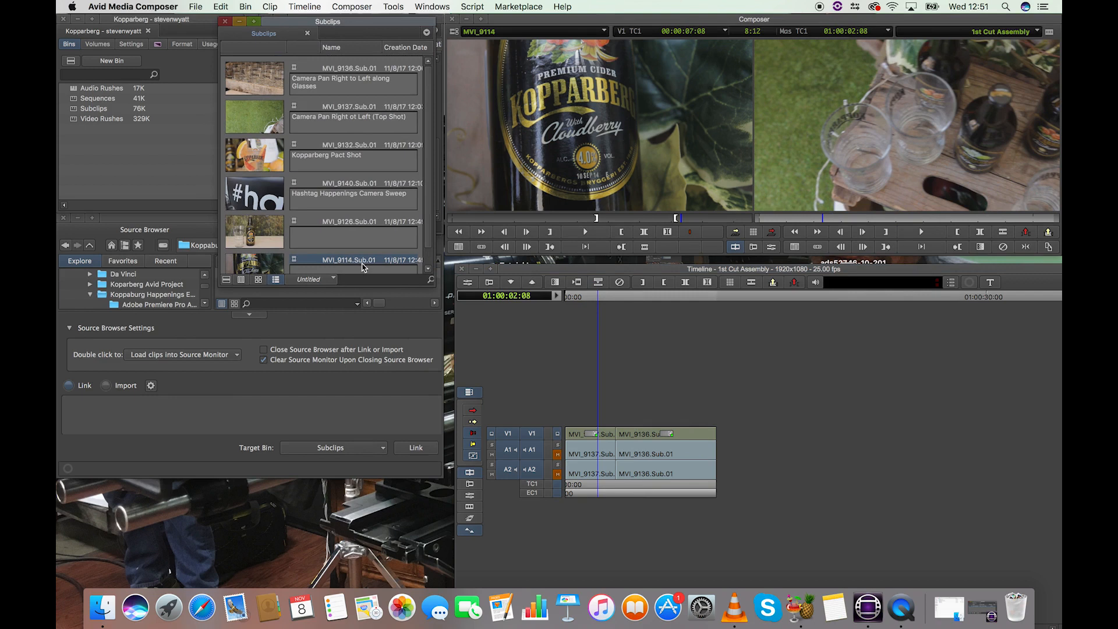
{"action": "left_click_drag", "start_coordinate": [352, 23], "coordinate": [241, 44]}
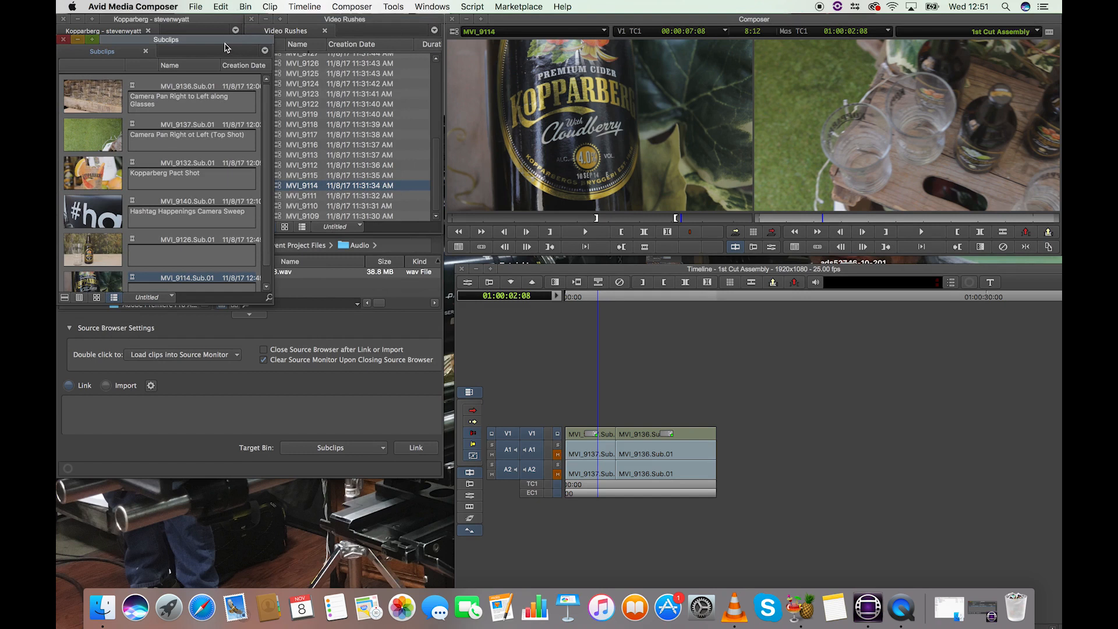
{"action": "left_click_drag", "start_coordinate": [215, 43], "coordinate": [296, 28]}
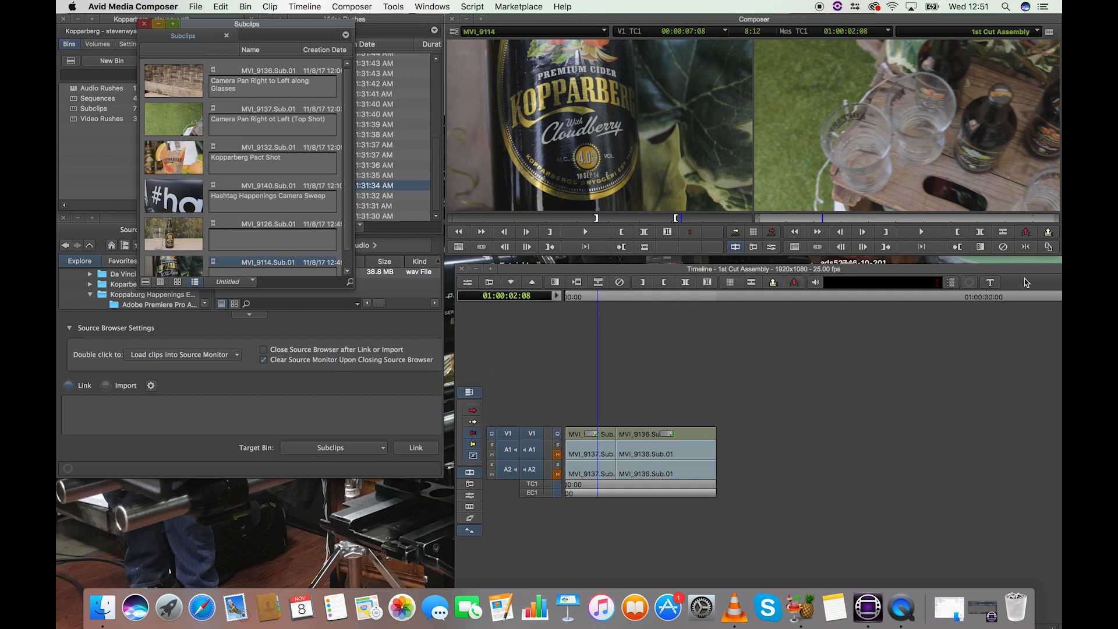
Step: Load the Hashtag Happenings Camera Sweep subclip, MVI_9140.Sub.01, as the source and preview it from its beginning
{"action": "left_click", "coordinate": [476, 446]}
{"action": "left_click_drag", "start_coordinate": [606, 297], "coordinate": [640, 305]}
{"action": "double_click", "coordinate": [186, 206]}
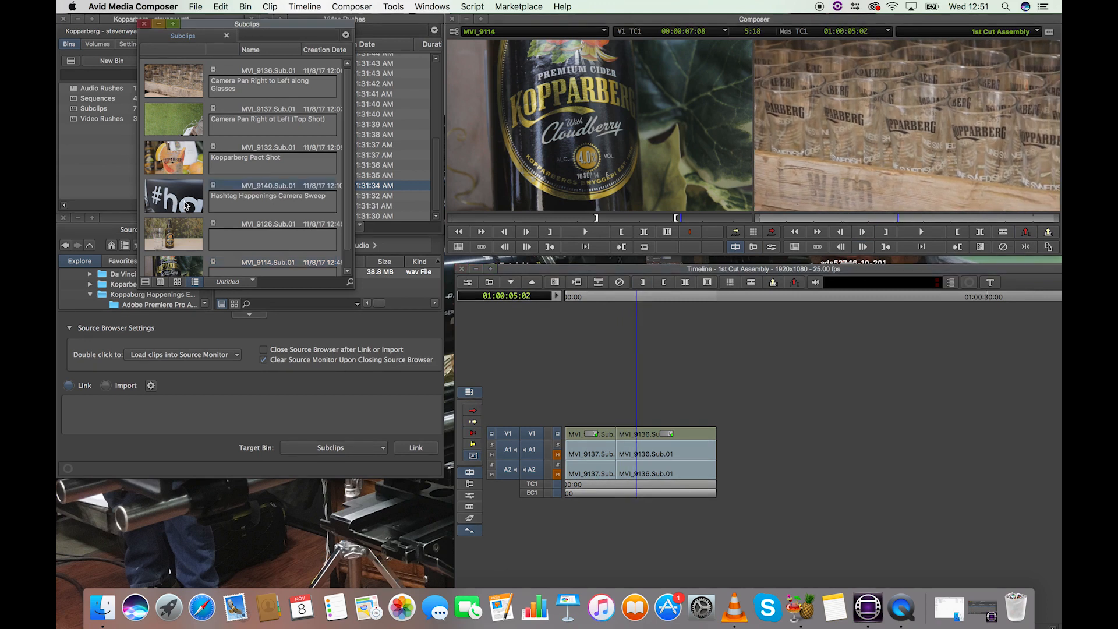
{"action": "left_click_drag", "start_coordinate": [457, 221], "coordinate": [425, 240]}
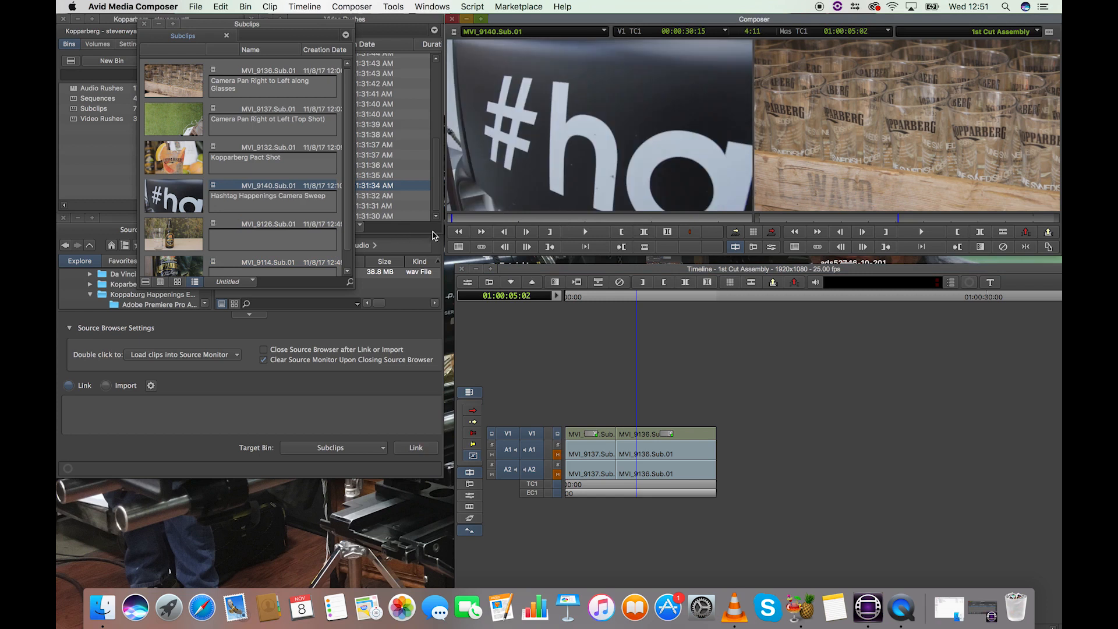
{"action": "key", "text": "space"}
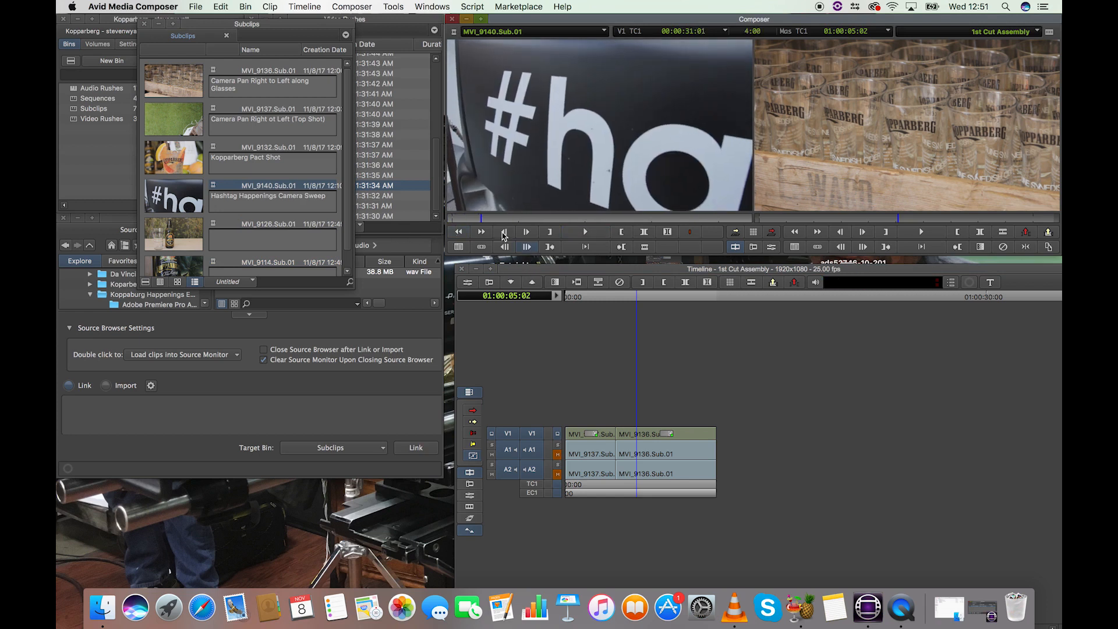
{"action": "left_click", "coordinate": [706, 357]}
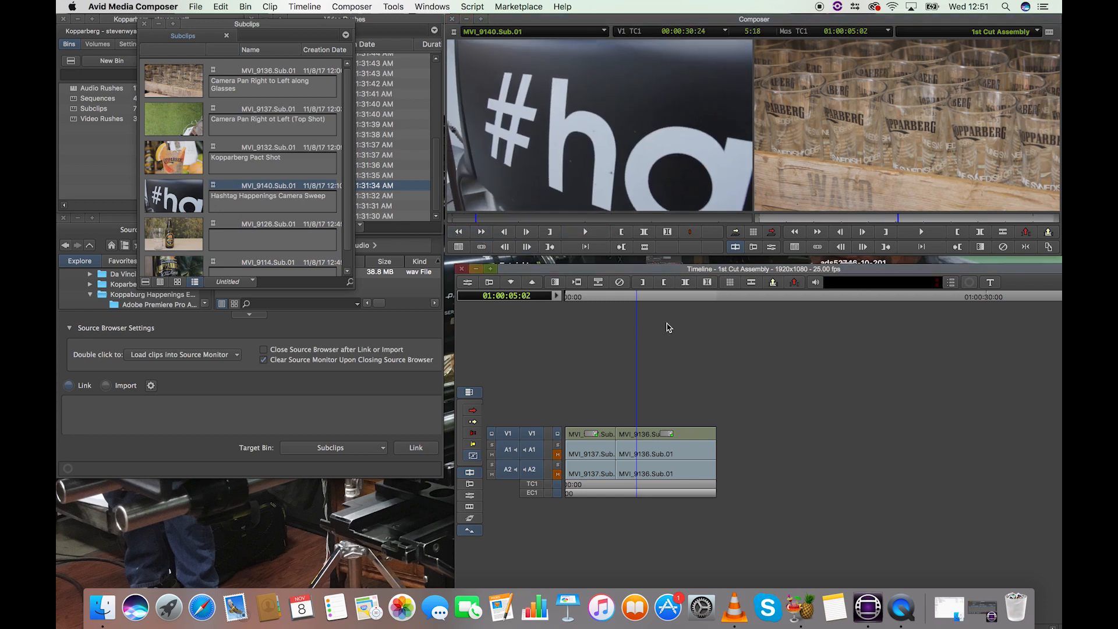
Step: Splice the whole MVI_9140.Sub.01 subclip into the 1st Cut Assembly sequence at 01:00:00:00, ahead of MVI_9137.Sub.01
{"action": "left_click_drag", "start_coordinate": [605, 300], "coordinate": [607, 300]}
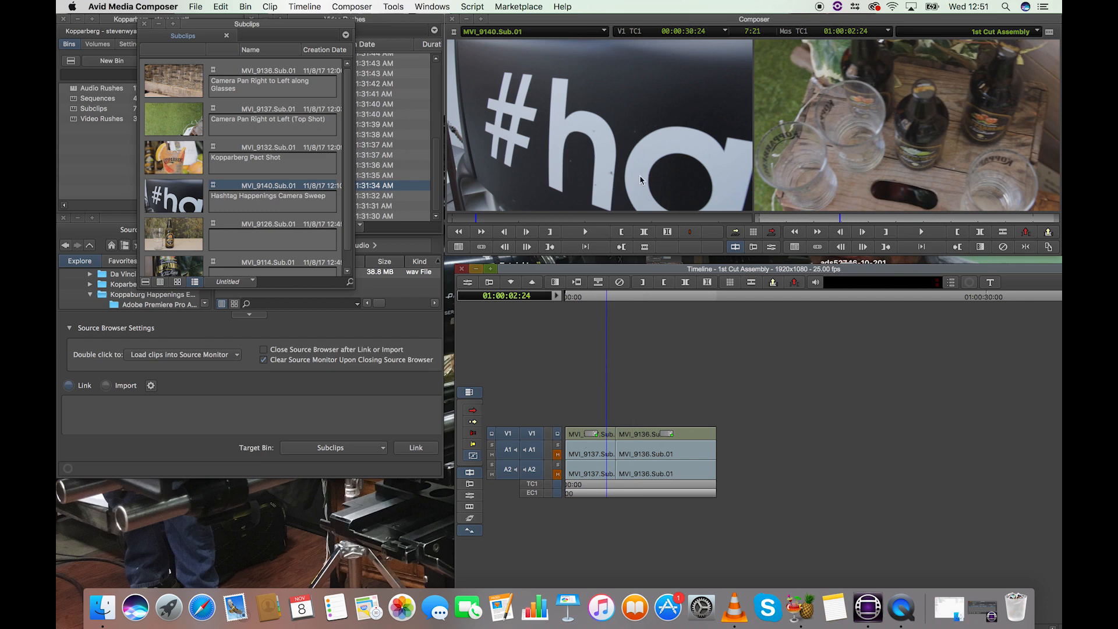
{"action": "left_click", "coordinate": [603, 298]}
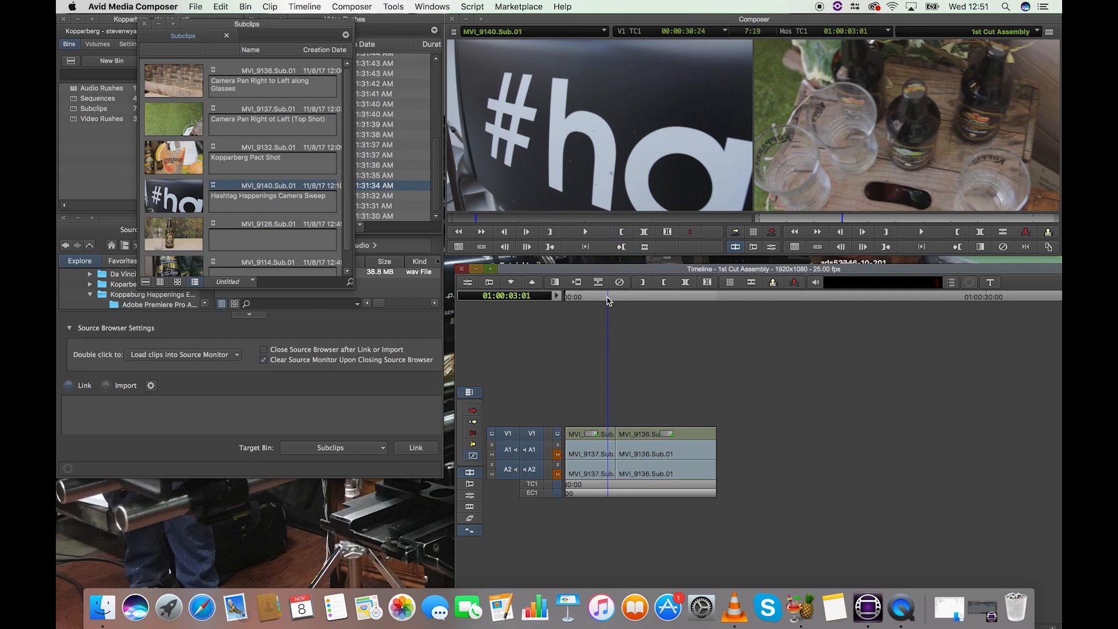
{"action": "left_click_drag", "start_coordinate": [606, 301], "coordinate": [543, 298]}
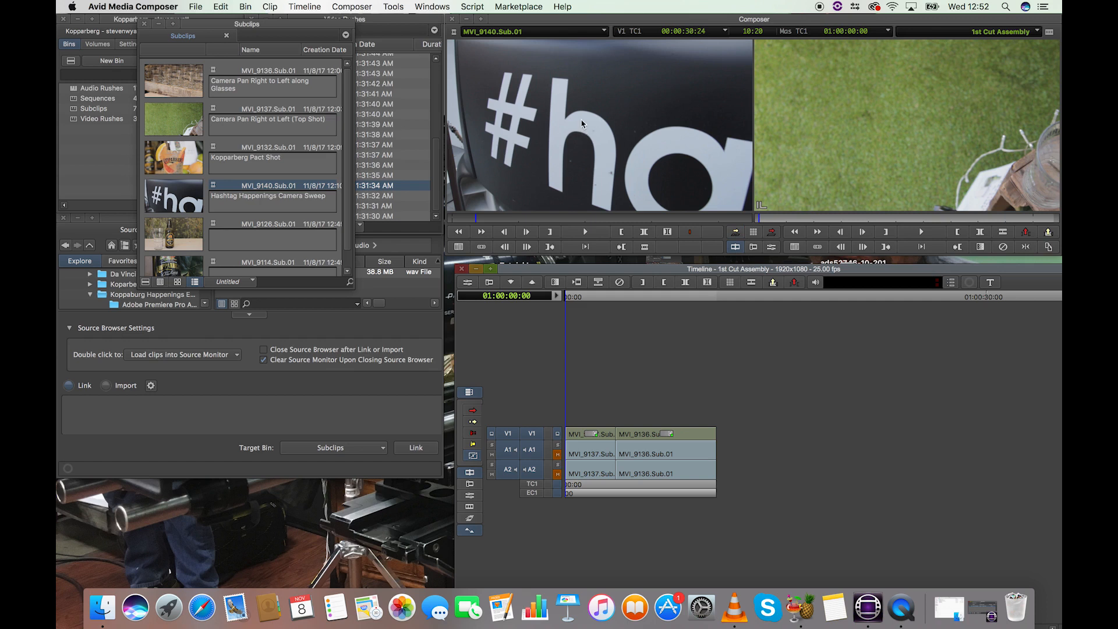
{"action": "left_click", "coordinate": [571, 299]}
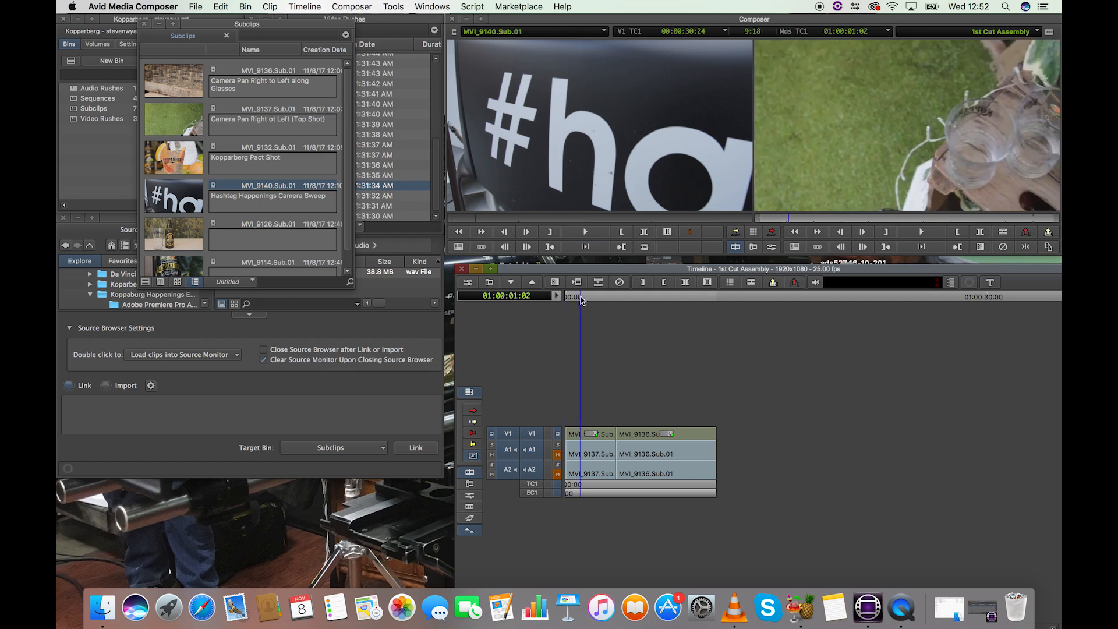
{"action": "left_click_drag", "start_coordinate": [569, 300], "coordinate": [548, 300]}
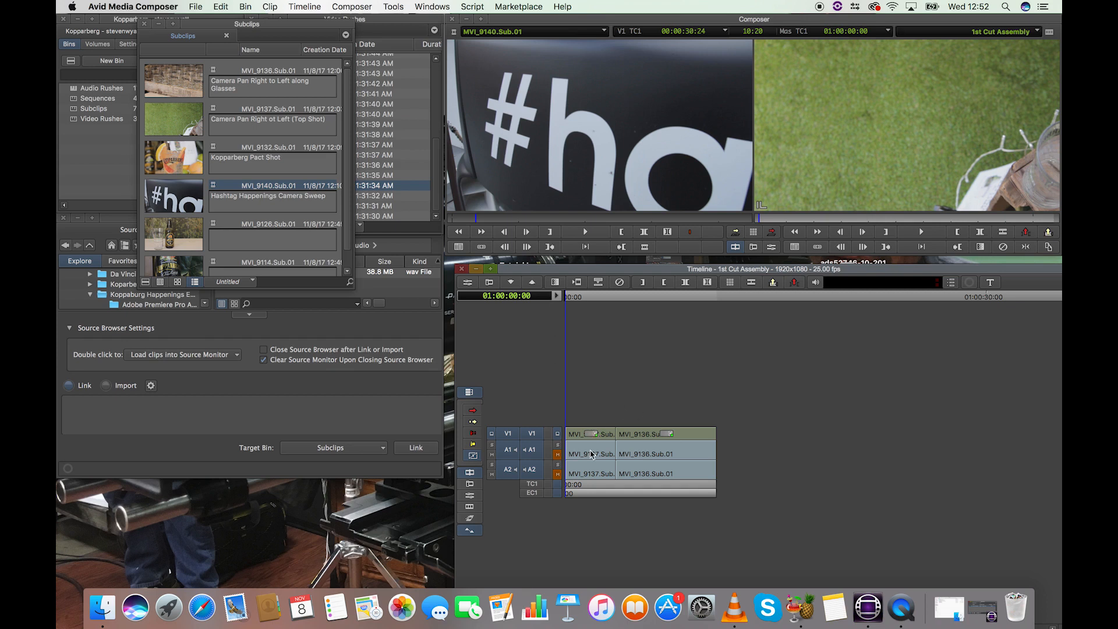
{"action": "left_click", "coordinate": [736, 231]}
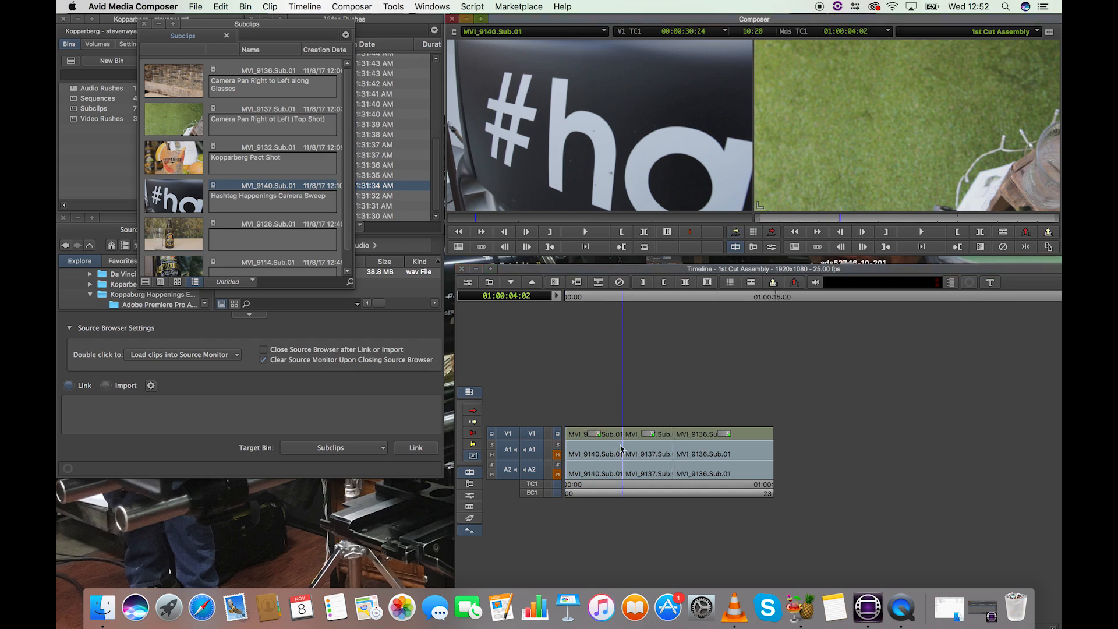
Step: Undo the splice of MVI_9140.Sub.01, splice it in again at the sequence start, and undo that as well
{"action": "left_click", "coordinate": [598, 297]}
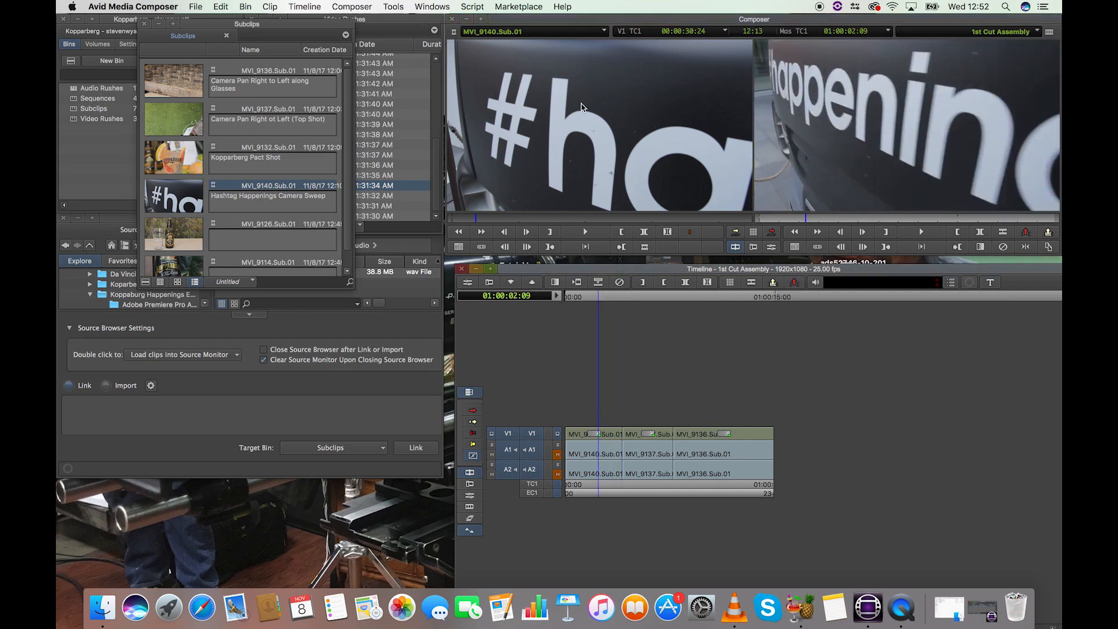
{"action": "mouse_move", "coordinate": [444, 219]}
{"action": "left_mouse_down"}
{"action": "mouse_move", "coordinate": [750, 229]}
{"action": "mouse_move", "coordinate": [433, 235]}
{"action": "left_mouse_up"}
{"action": "left_click", "coordinate": [720, 411]}
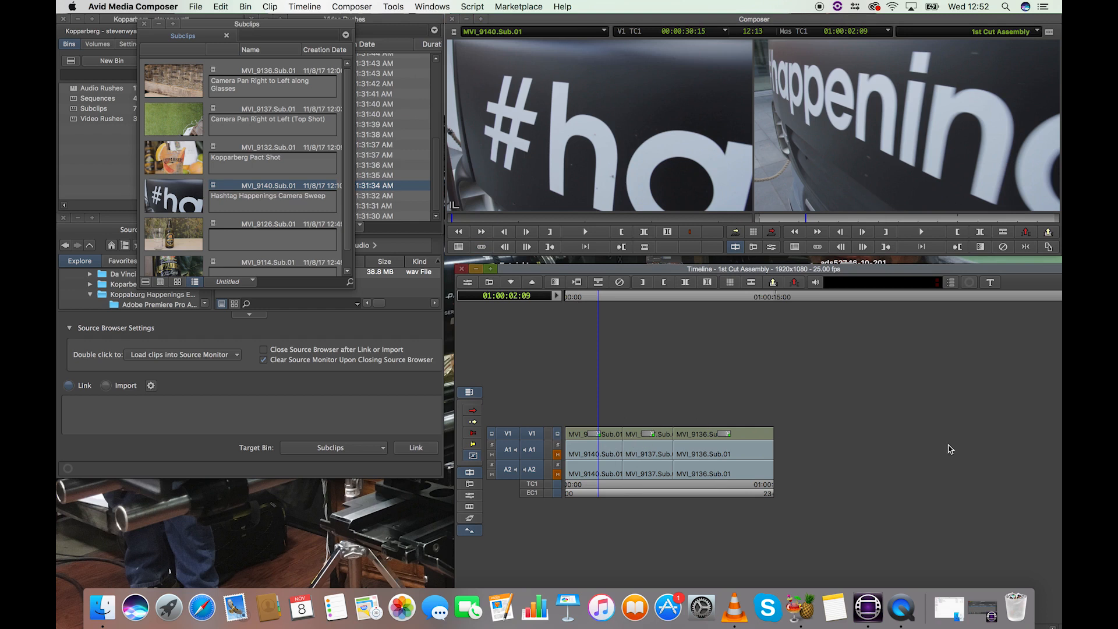
{"action": "key", "text": "super+z"}
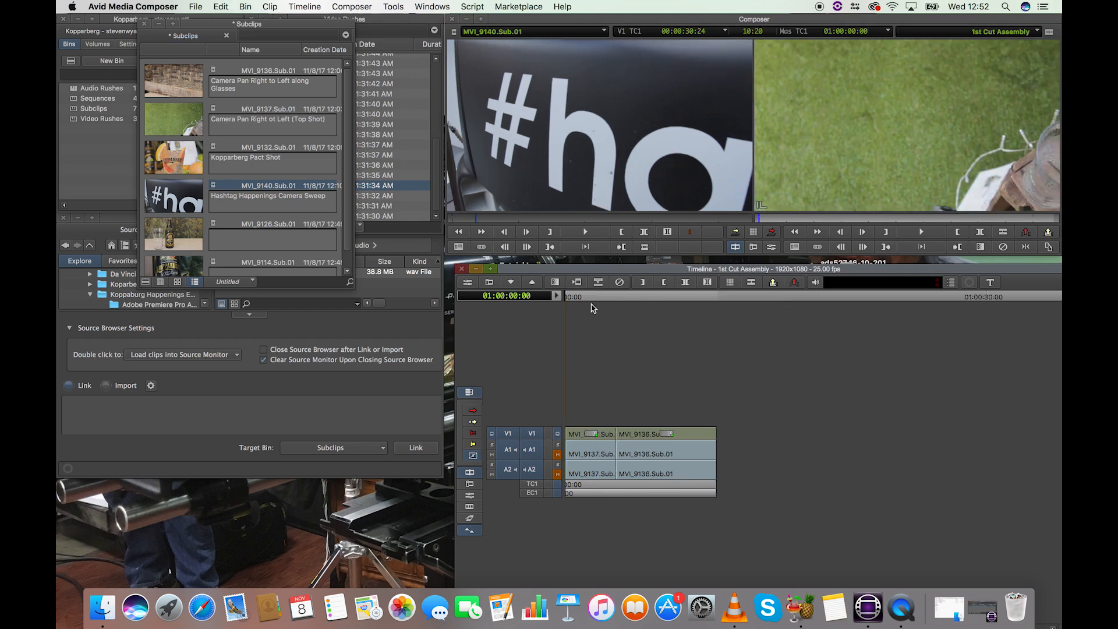
{"action": "left_click", "coordinate": [736, 231]}
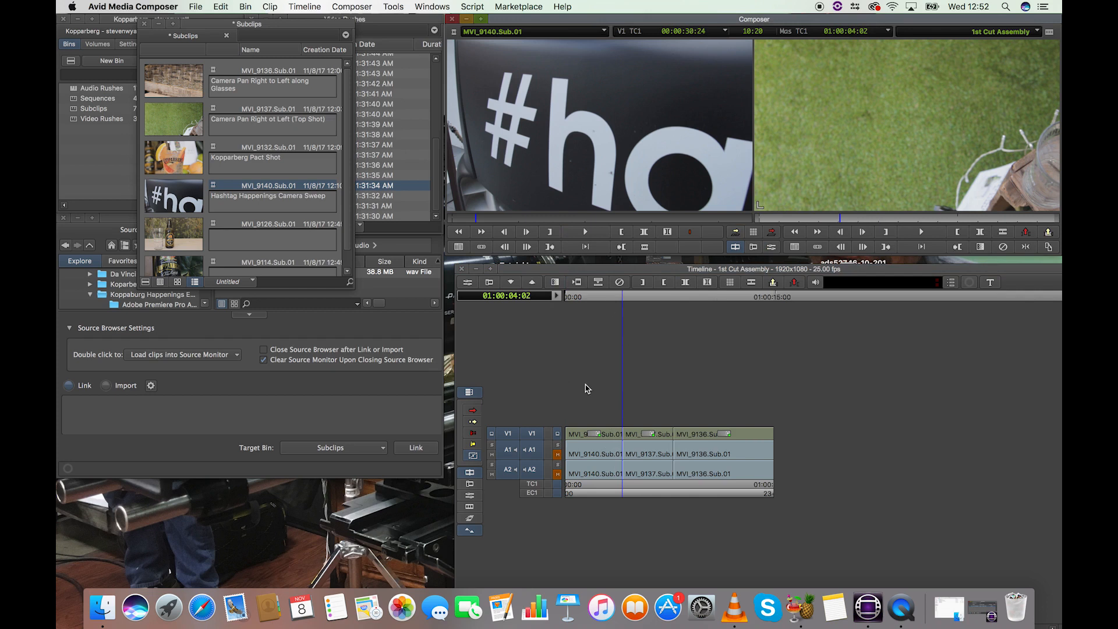
{"action": "key", "text": "super+z"}
Step: Mark an in point at 00:00:31:02 and an out point at 00:00:34:08 on the MVI_9140.Sub.01 source clip
{"action": "mouse_move", "coordinate": [479, 217]}
{"action": "left_mouse_down"}
{"action": "mouse_move", "coordinate": [451, 220]}
{"action": "mouse_move", "coordinate": [502, 220]}
{"action": "mouse_move", "coordinate": [484, 220]}
{"action": "left_mouse_up"}
{"action": "left_click", "coordinate": [582, 228]}
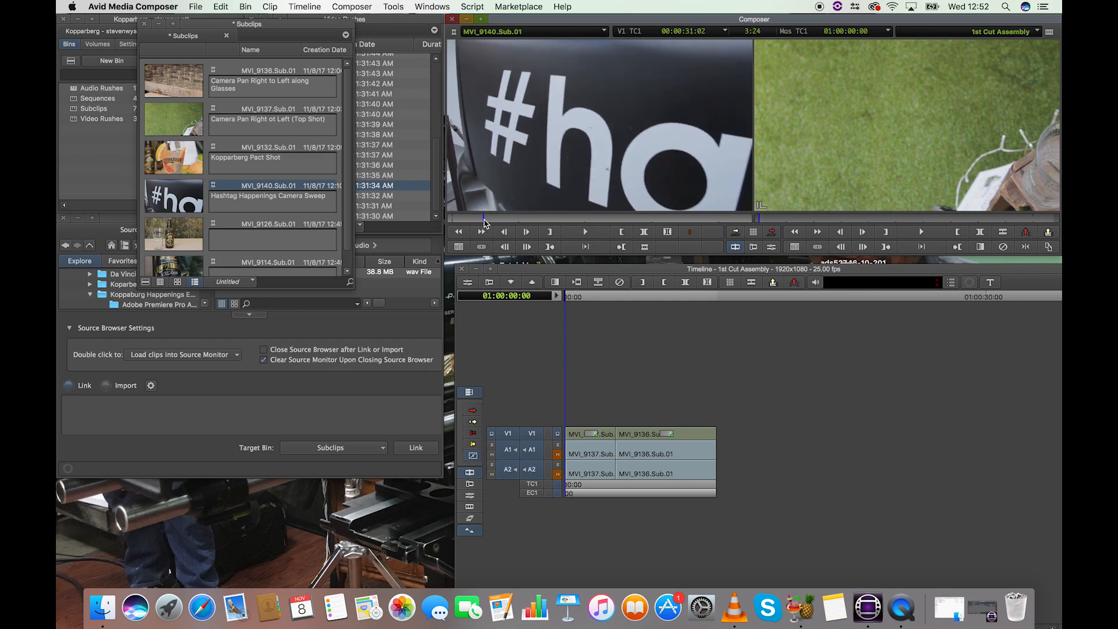
{"action": "left_click", "coordinate": [553, 233]}
{"action": "left_click", "coordinate": [654, 221]}
{"action": "left_click_drag", "start_coordinate": [654, 220], "coordinate": [703, 222]}
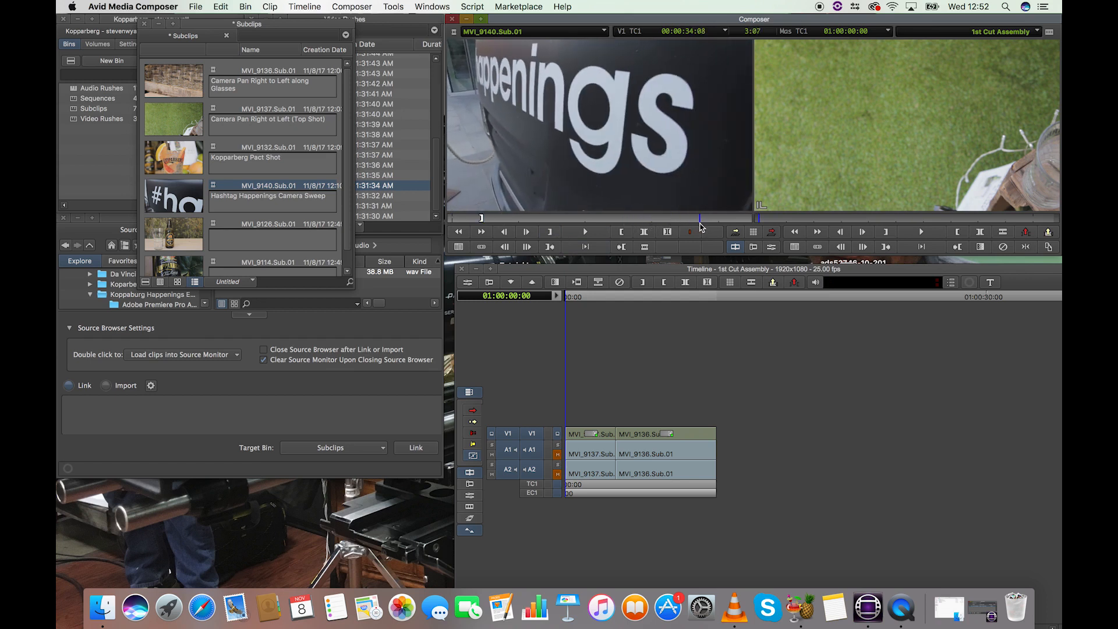
{"action": "left_click", "coordinate": [621, 232]}
Step: Splice the marked section of MVI_9140.Sub.01 into the sequence at 01:00:00:00 and play the sequence from its start
{"action": "left_click_drag", "start_coordinate": [582, 298], "coordinate": [557, 298]}
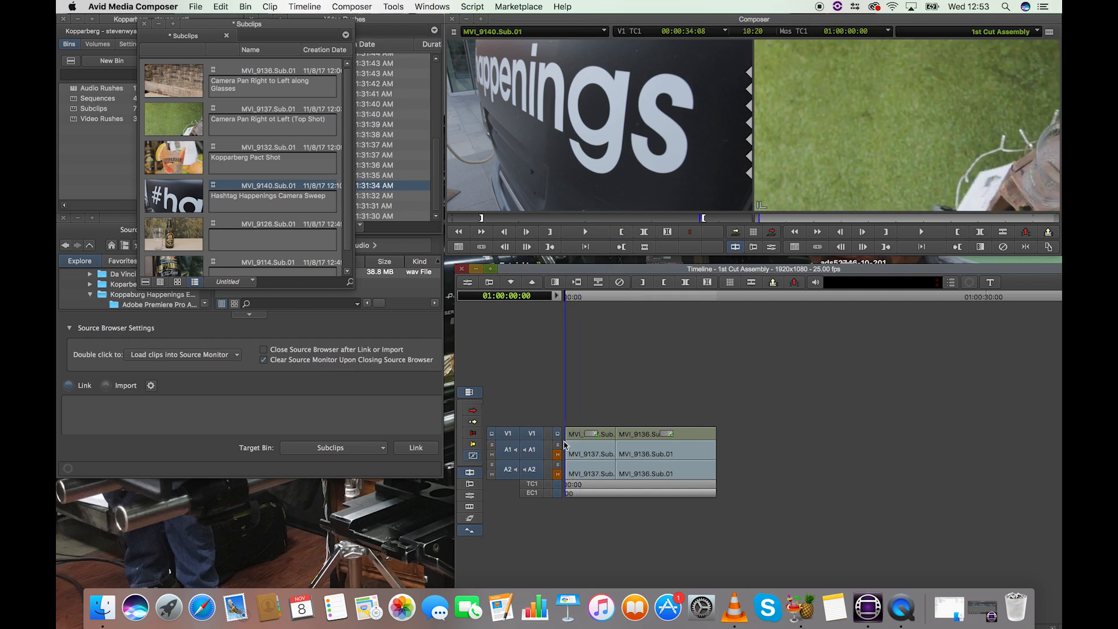
{"action": "left_click", "coordinate": [737, 233]}
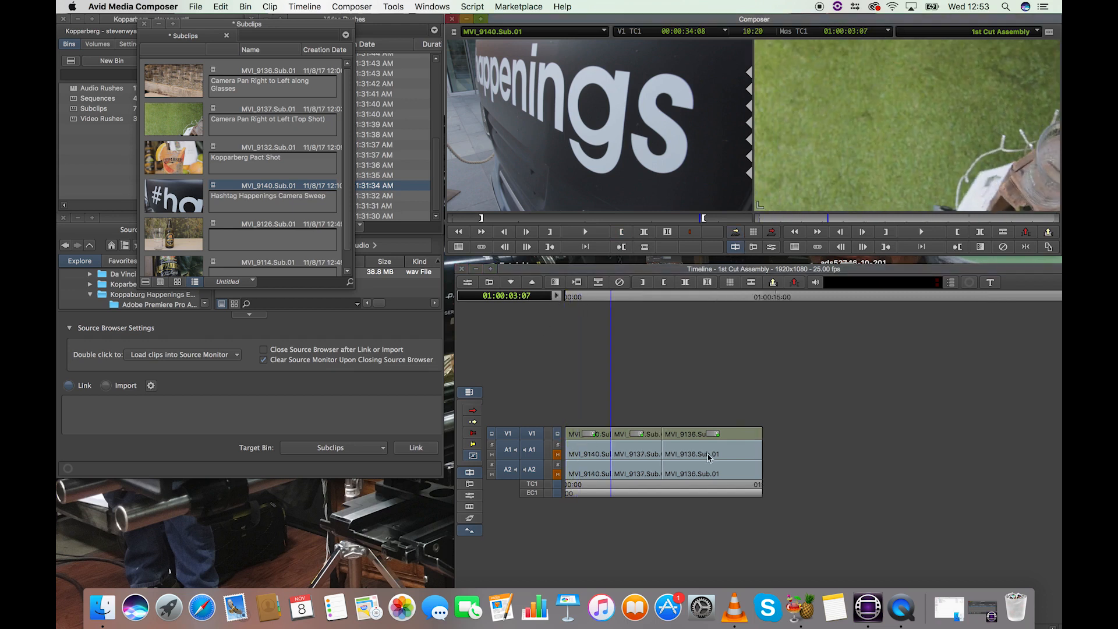
{"action": "left_click", "coordinate": [569, 296]}
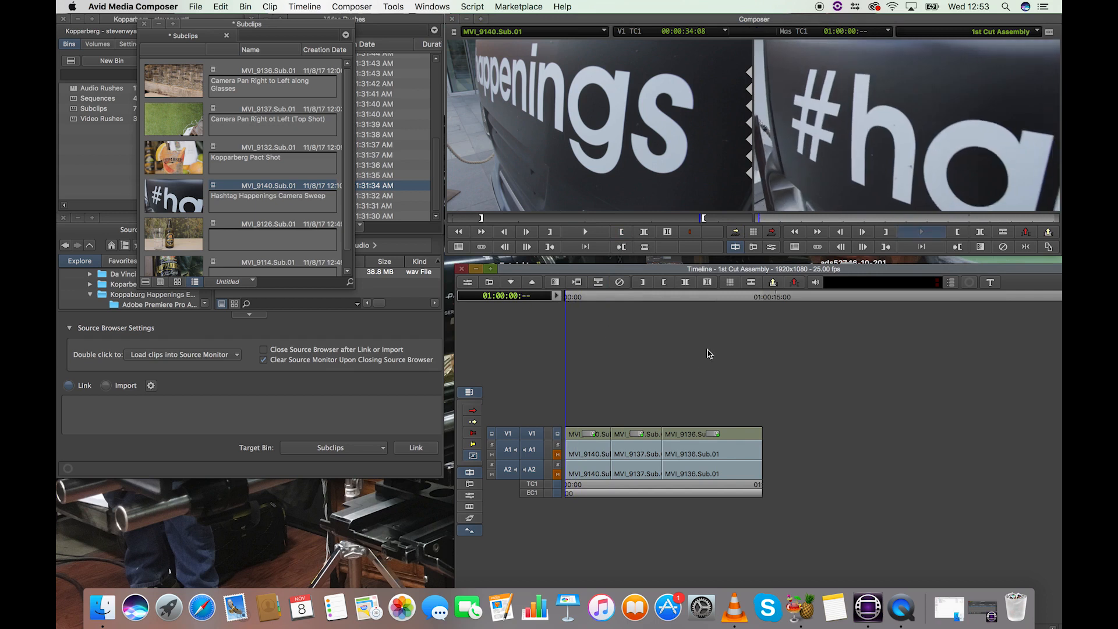
{"action": "key", "text": "space"}
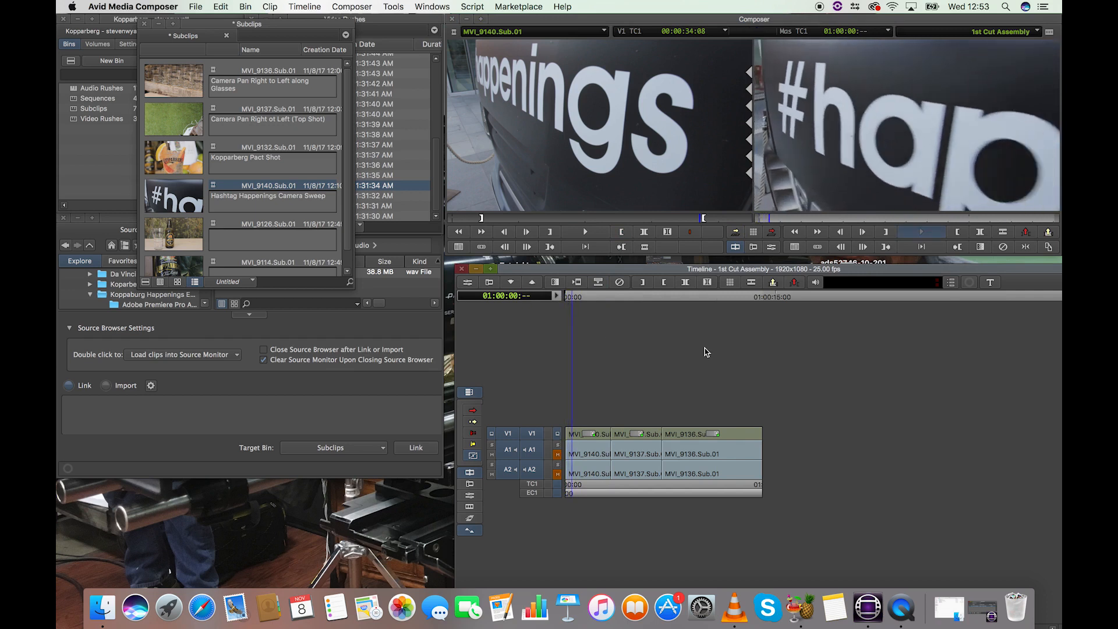
Step: Park the source clip at 00:00:34:17 and play the sequence from 01:00:02:17 across its first cut
{"action": "left_click", "coordinate": [723, 218]}
{"action": "left_click", "coordinate": [604, 298]}
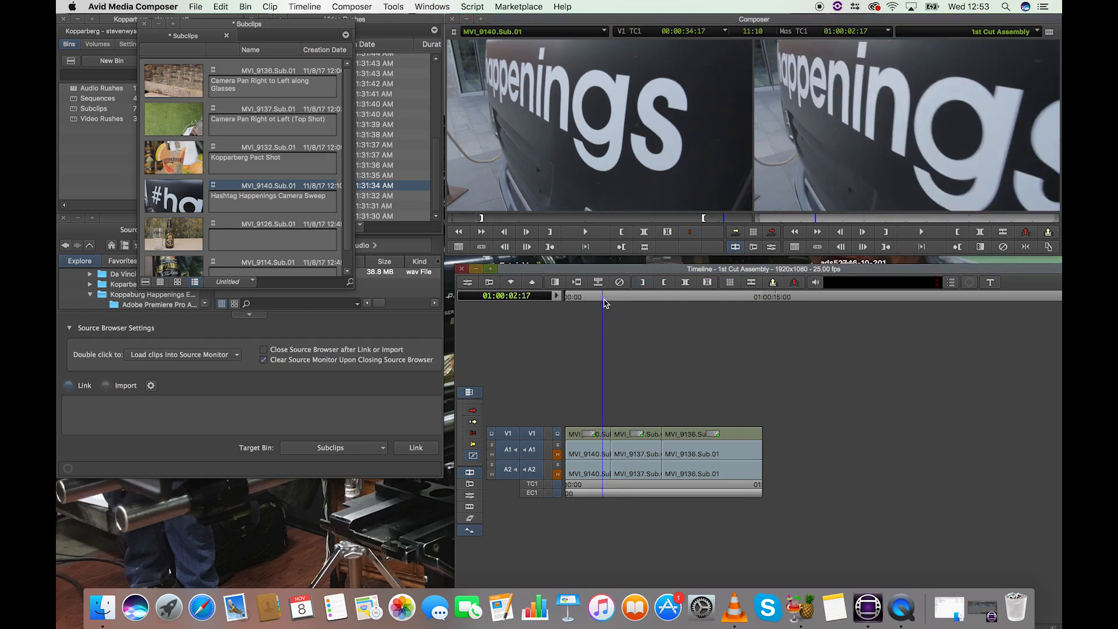
{"action": "key", "text": "space"}
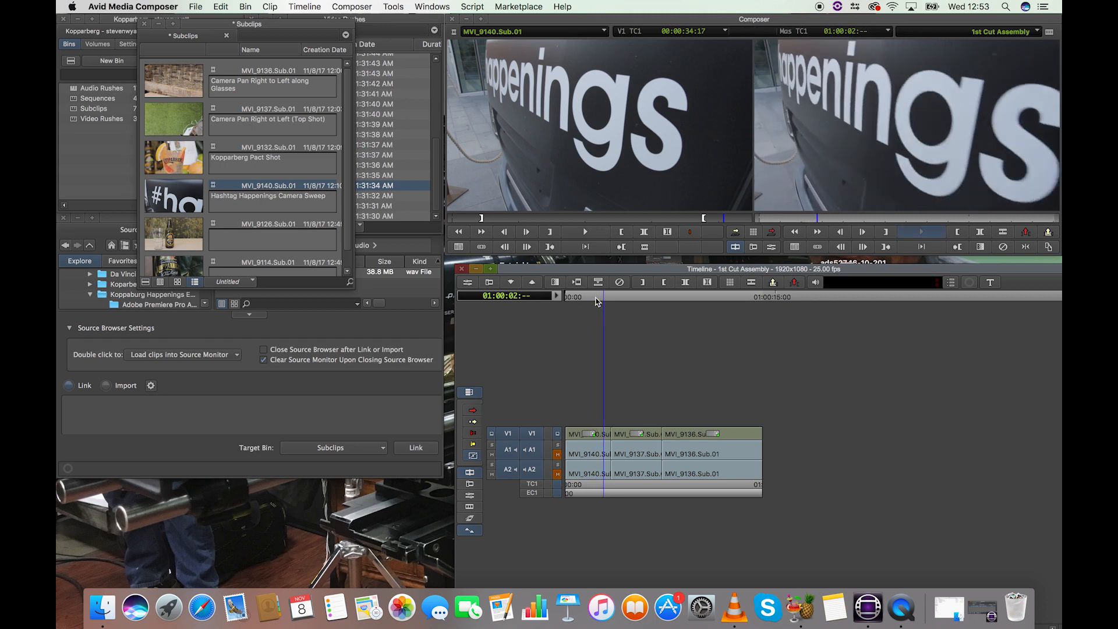
{"action": "key", "text": "space"}
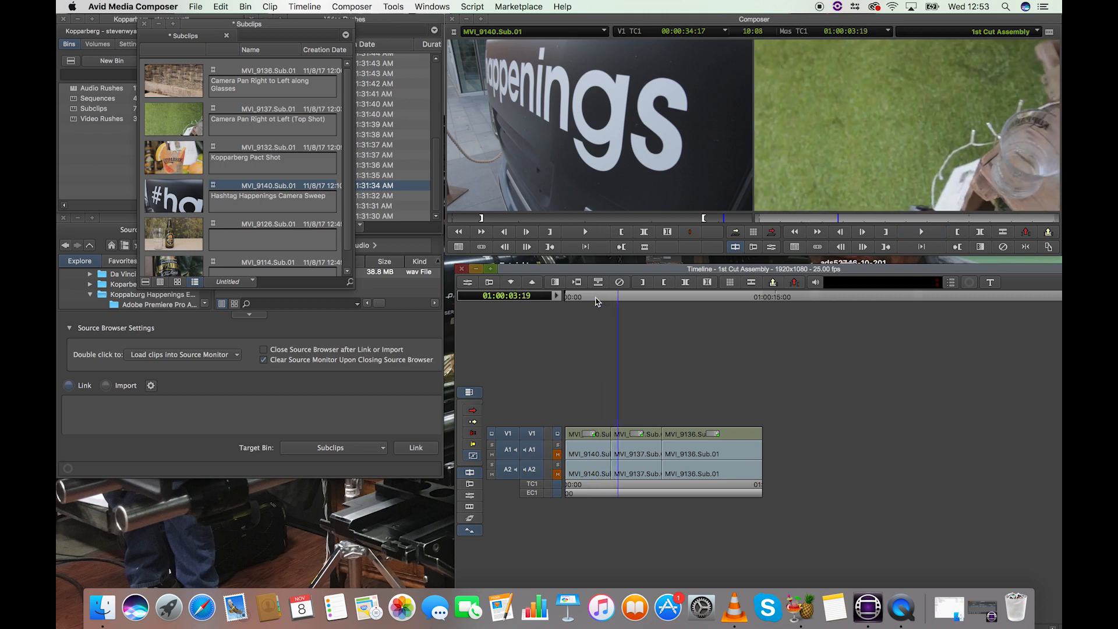
Step: Park the sequence at 01:00:02:19 and review the transition from MVI_9140.Sub.01 to MVI_9137.Sub.01 by playing past the cut
{"action": "key", "text": "super+bracketright"}
{"action": "key", "text": "super+bracketright"}
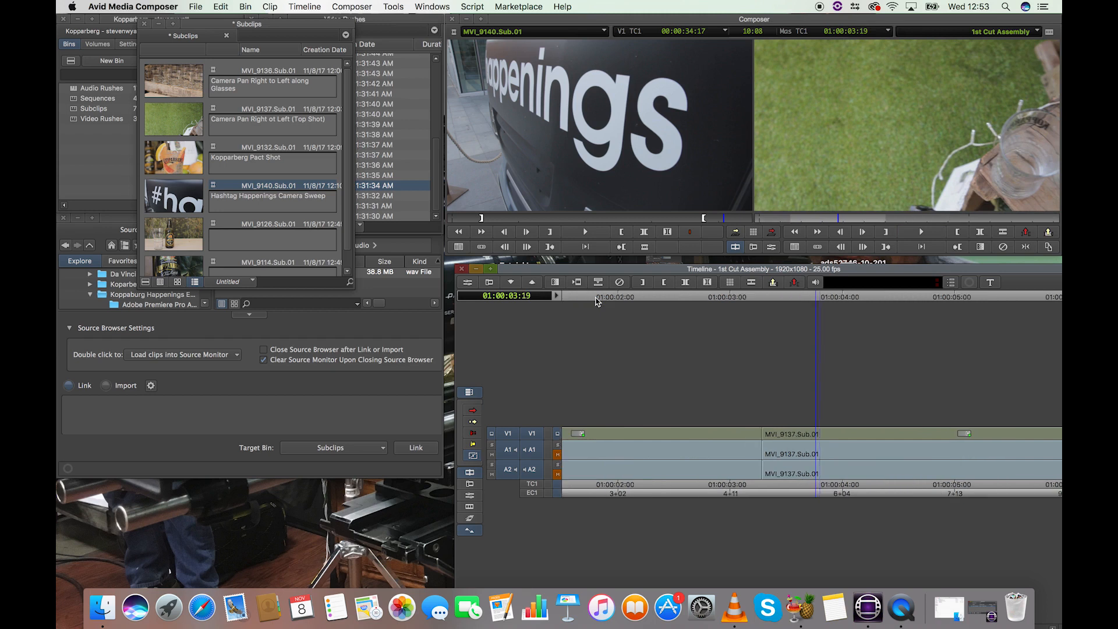
{"action": "key", "text": "super+bracketright"}
{"action": "left_click", "coordinate": [707, 299]}
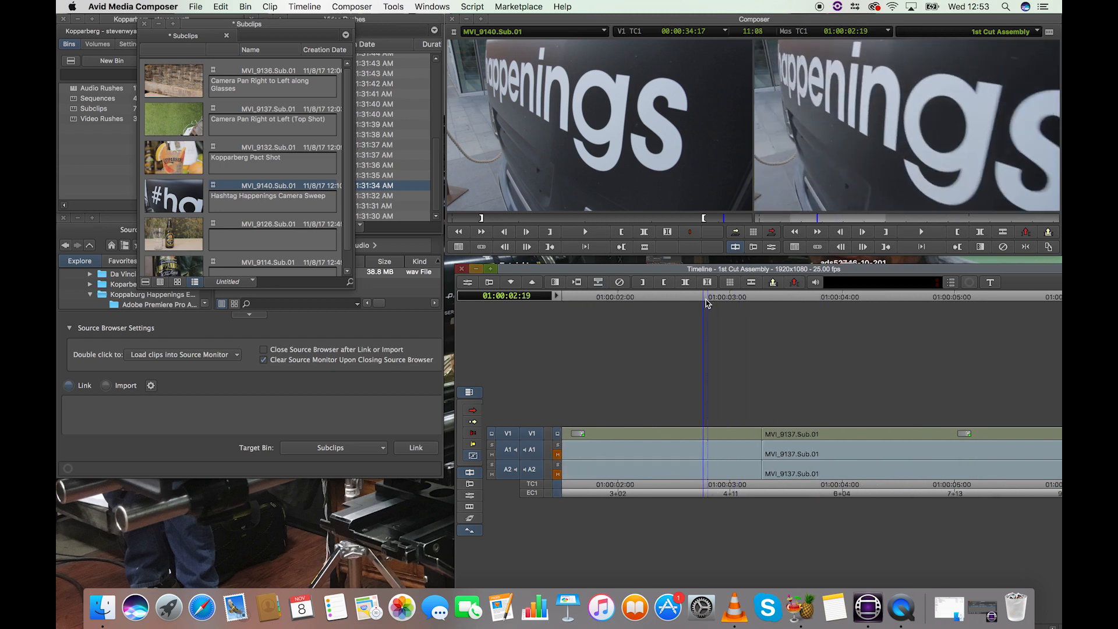
{"action": "key", "text": "super+bracketleft"}
{"action": "key", "text": "super+bracketleft"}
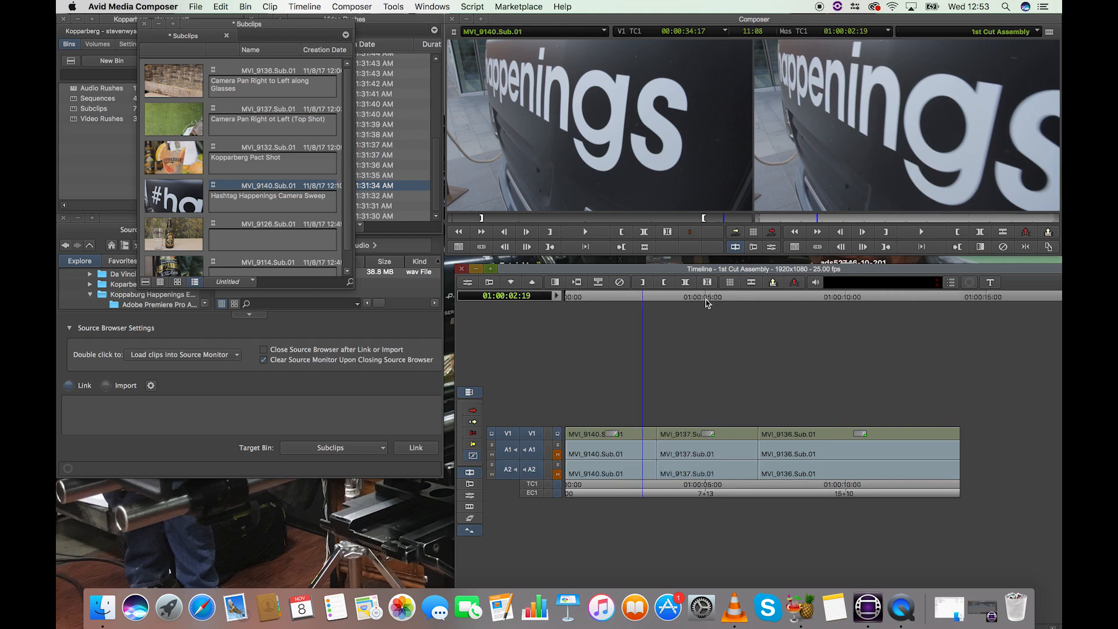
{"action": "left_click", "coordinate": [473, 454]}
{"action": "key", "text": "space"}
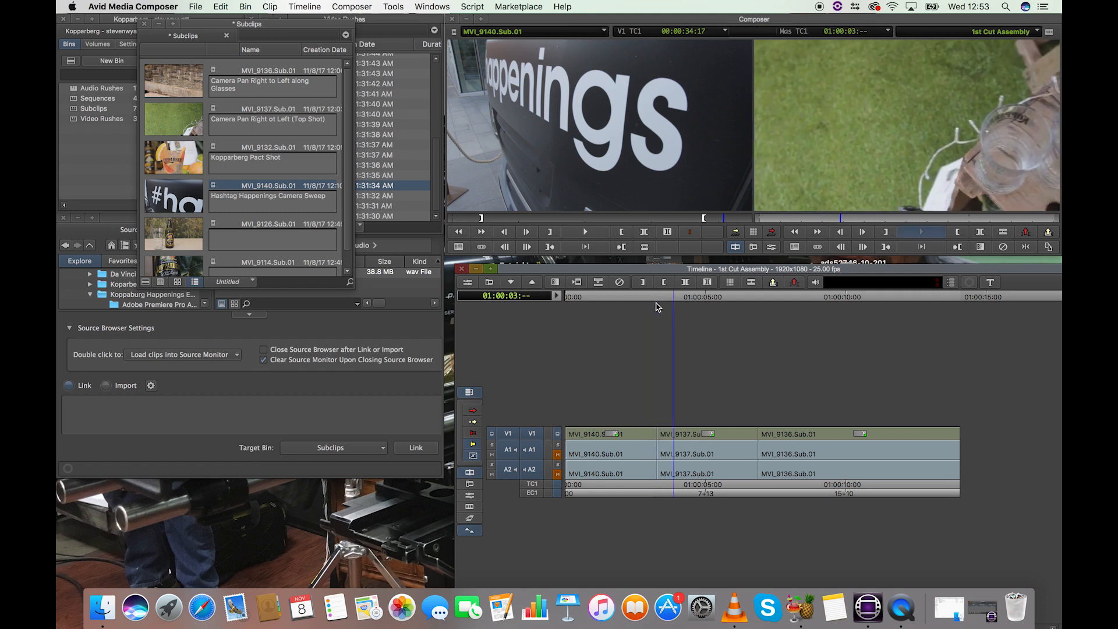
{"action": "key", "text": "space"}
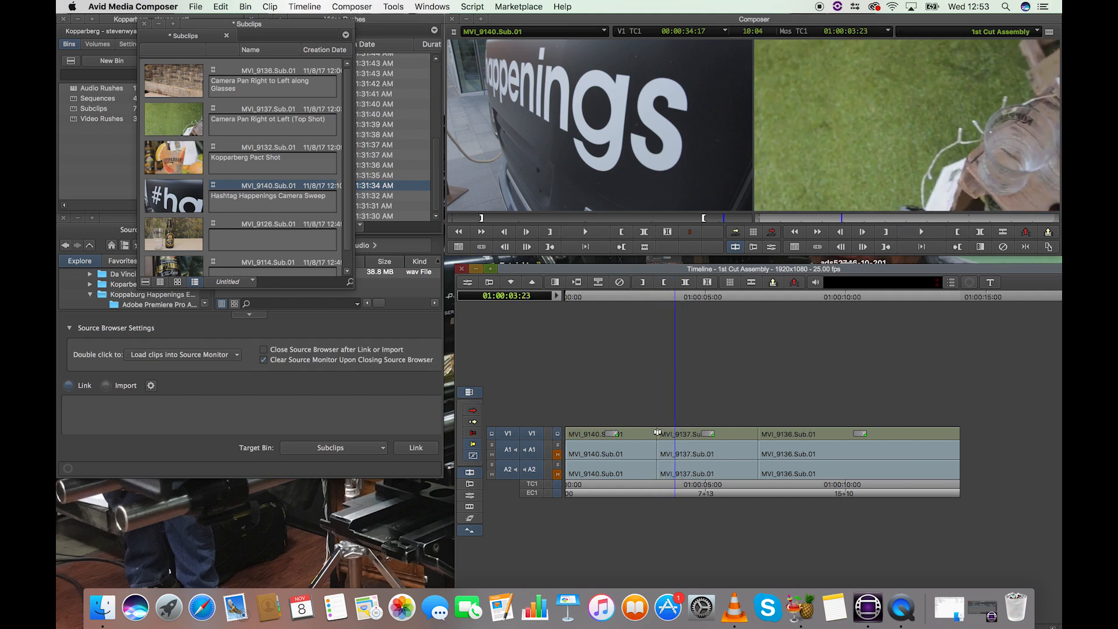
Step: Trim 14 frames off the start of MVI_9137.Sub.01, closing the gap, and play the sequence across the cut from MVI_9140.Sub.01
{"action": "left_click_drag", "start_coordinate": [661, 434], "coordinate": [678, 440]}
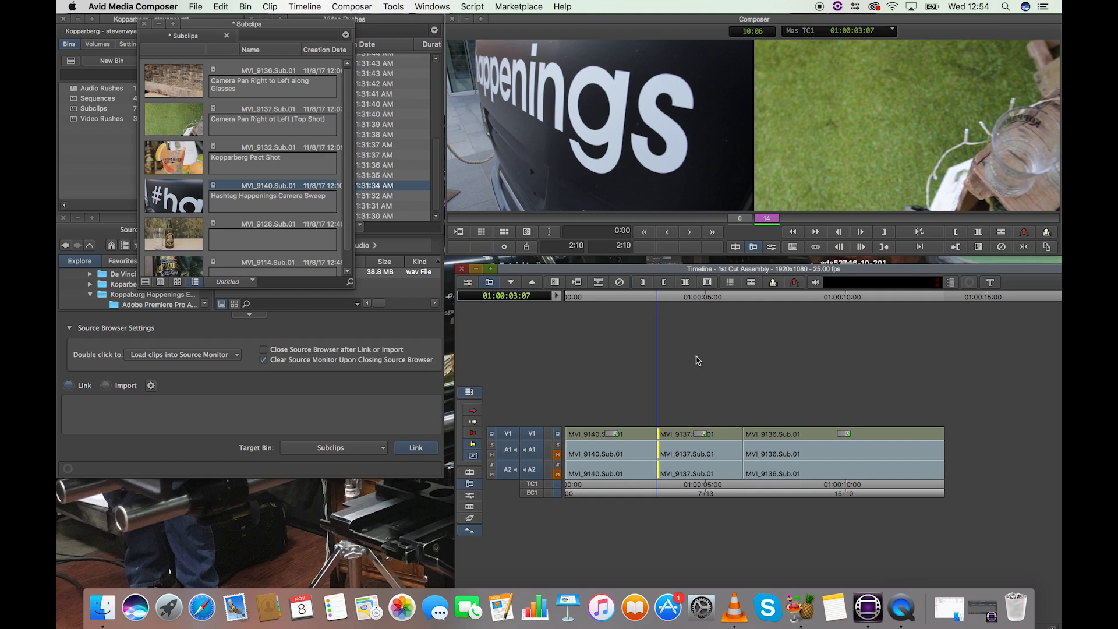
{"action": "left_click", "coordinate": [660, 299]}
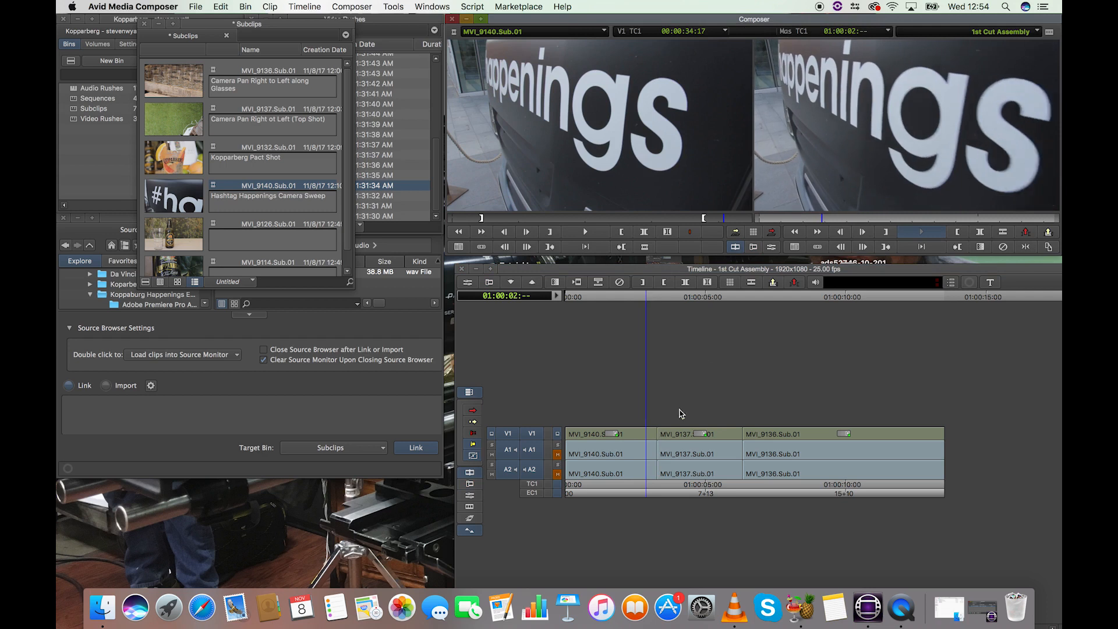
{"action": "left_click_drag", "start_coordinate": [686, 300], "coordinate": [648, 298]}
{"action": "key", "text": "space"}
{"action": "key", "text": "space"}
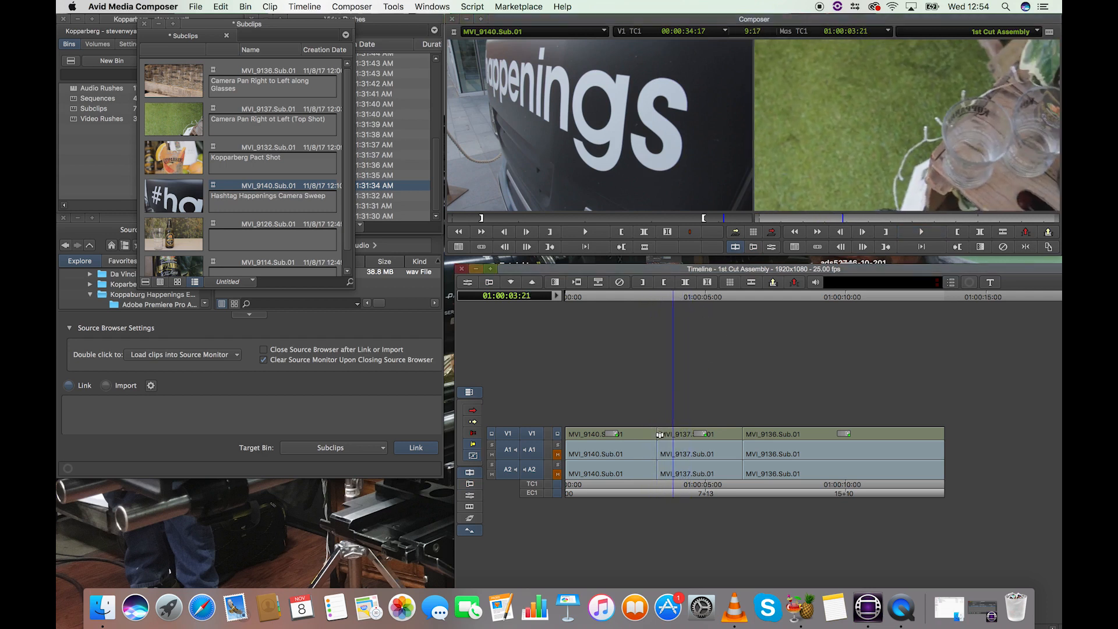
Step: Trim about 11 more frames off the start of MVI_9137.Sub.01 and play across the first cut again
{"action": "left_click_drag", "start_coordinate": [663, 435], "coordinate": [676, 438]}
{"action": "left_click", "coordinate": [655, 297]}
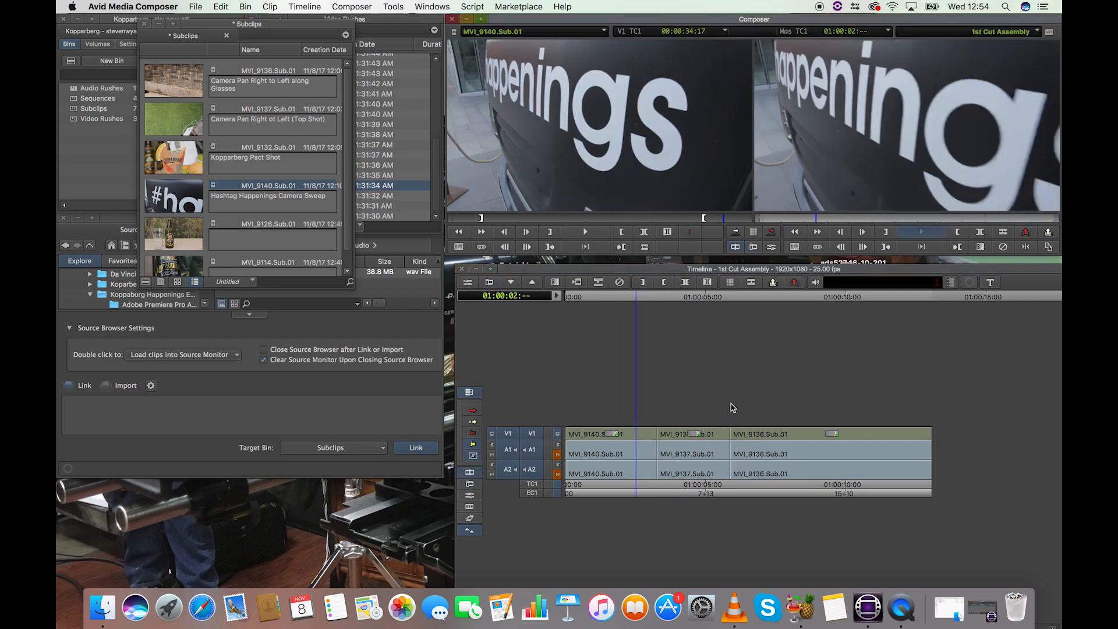
{"action": "key", "text": "space"}
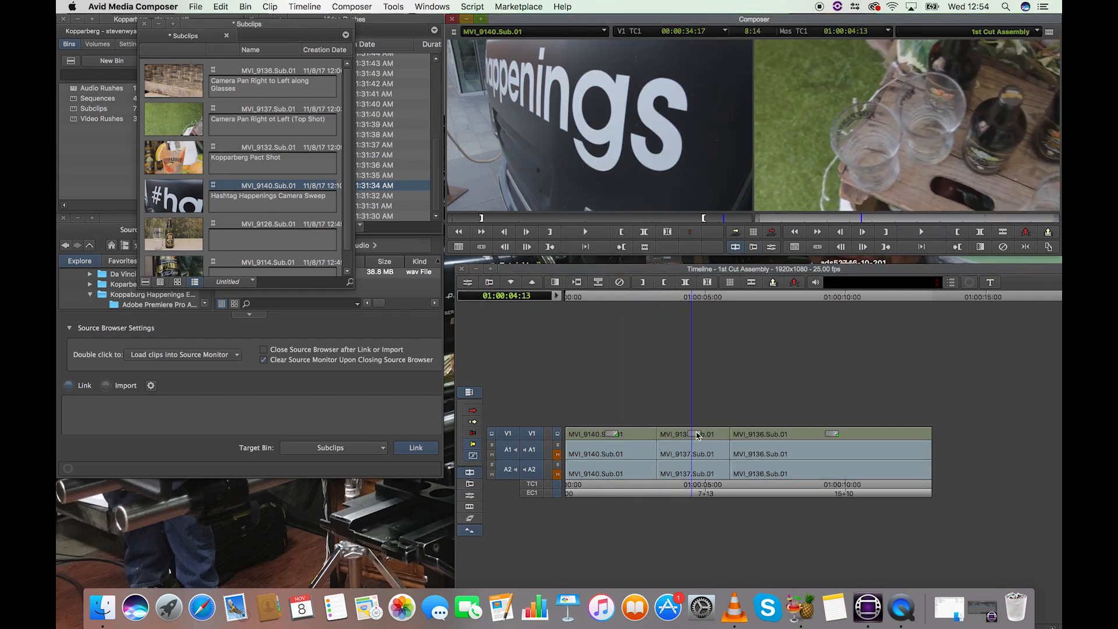
Step: Trim a further 12 frames off the start of MVI_9137.Sub.01 and park the sequence shortly before the cut
{"action": "left_click", "coordinate": [660, 435]}
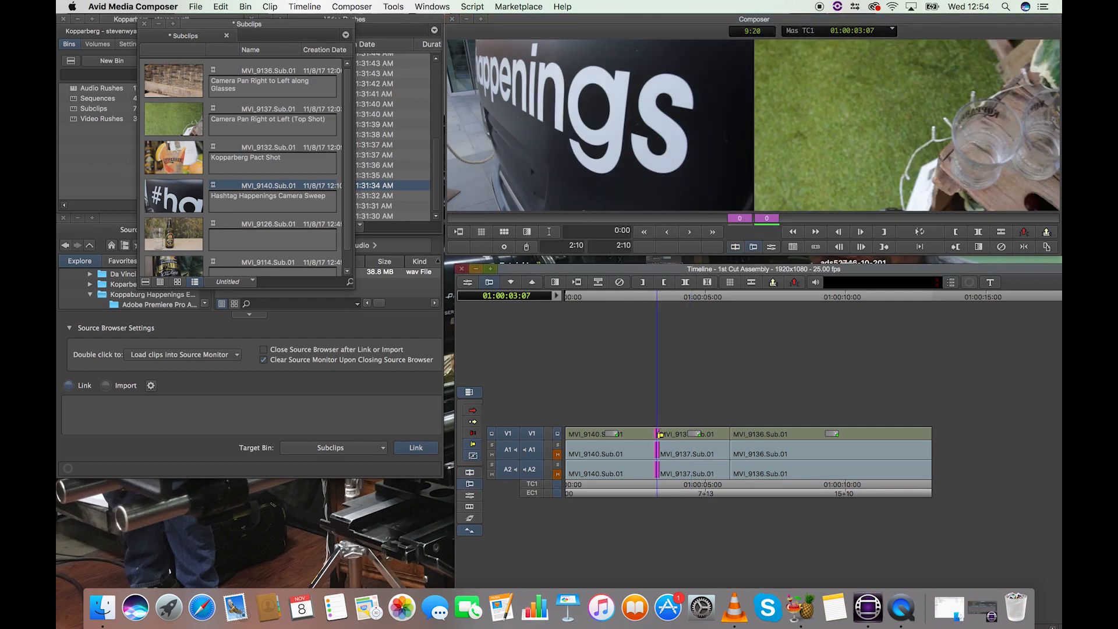
{"action": "left_click_drag", "start_coordinate": [660, 435], "coordinate": [673, 441]}
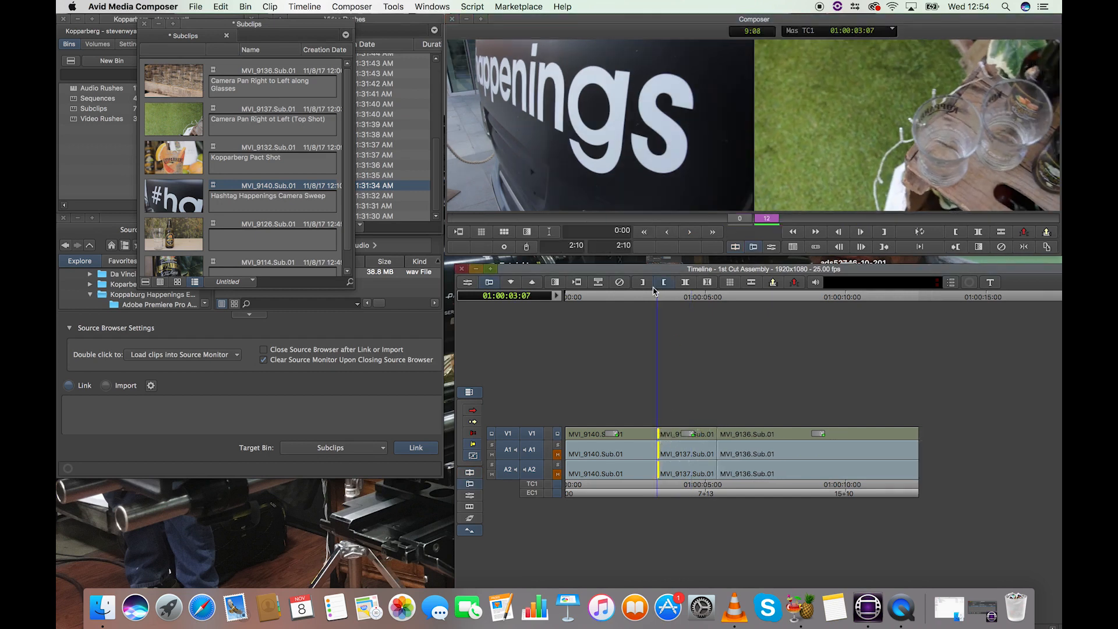
{"action": "left_click", "coordinate": [638, 298]}
Step: Try trimming 7 frames off the end of MVI_9140.Sub.01, play the cut, and undo the trim
{"action": "left_click", "coordinate": [656, 434]}
{"action": "left_click_drag", "start_coordinate": [656, 435], "coordinate": [647, 441]}
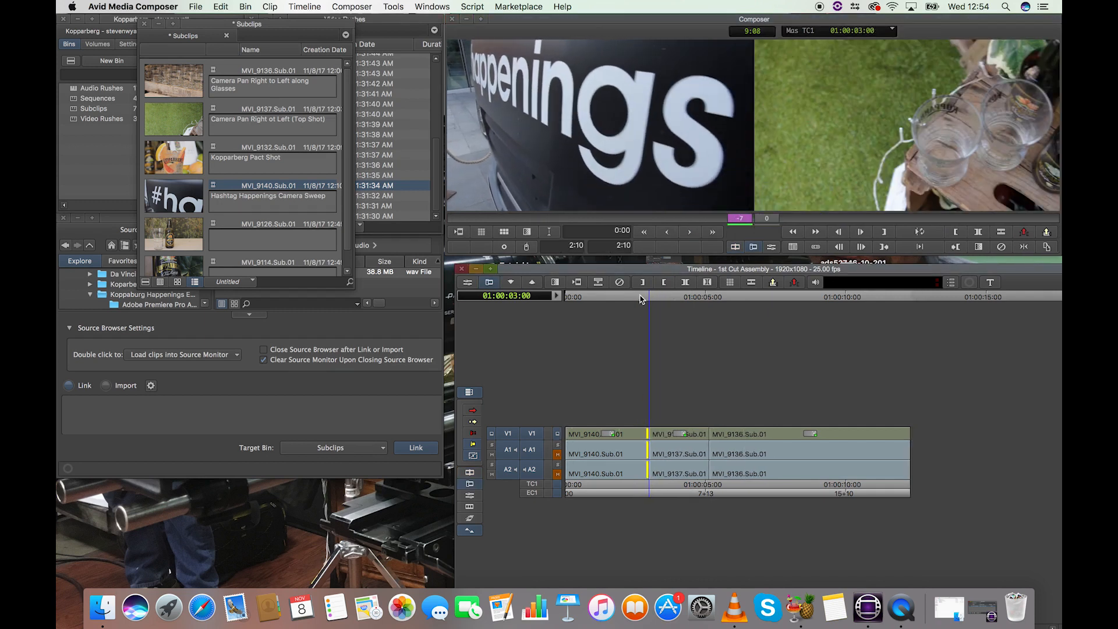
{"action": "left_click", "coordinate": [617, 297]}
{"action": "key", "text": "space"}
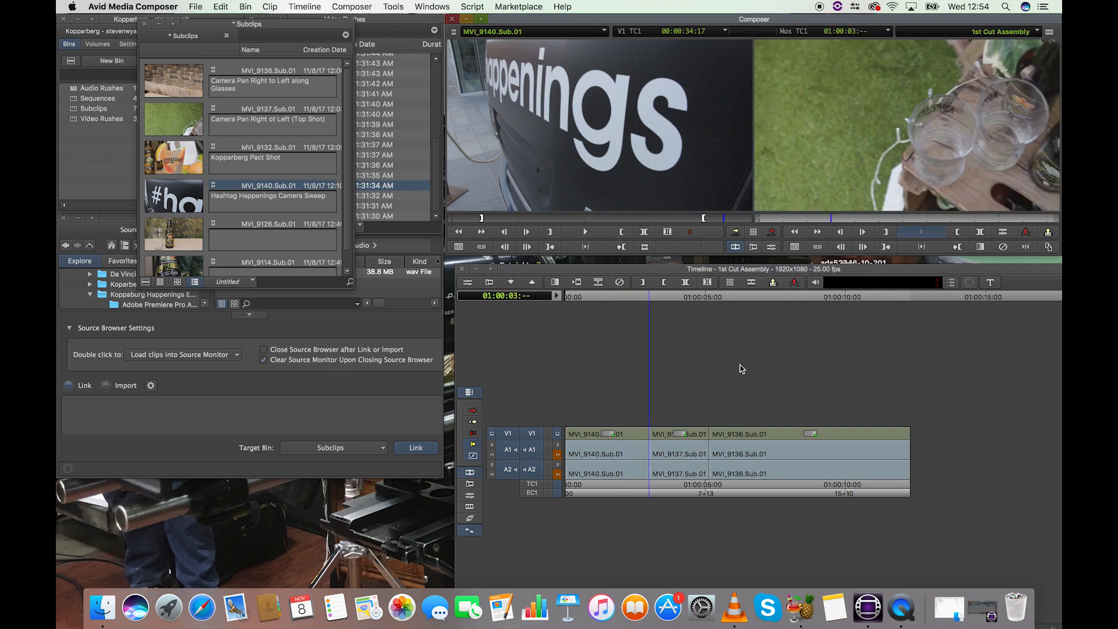
{"action": "key", "text": "super+z"}
Step: Review the cut from MVI_9140.Sub.01 to MVI_9137.Sub.01 by repeatedly playing the sequence from just before it
{"action": "left_click", "coordinate": [652, 298]}
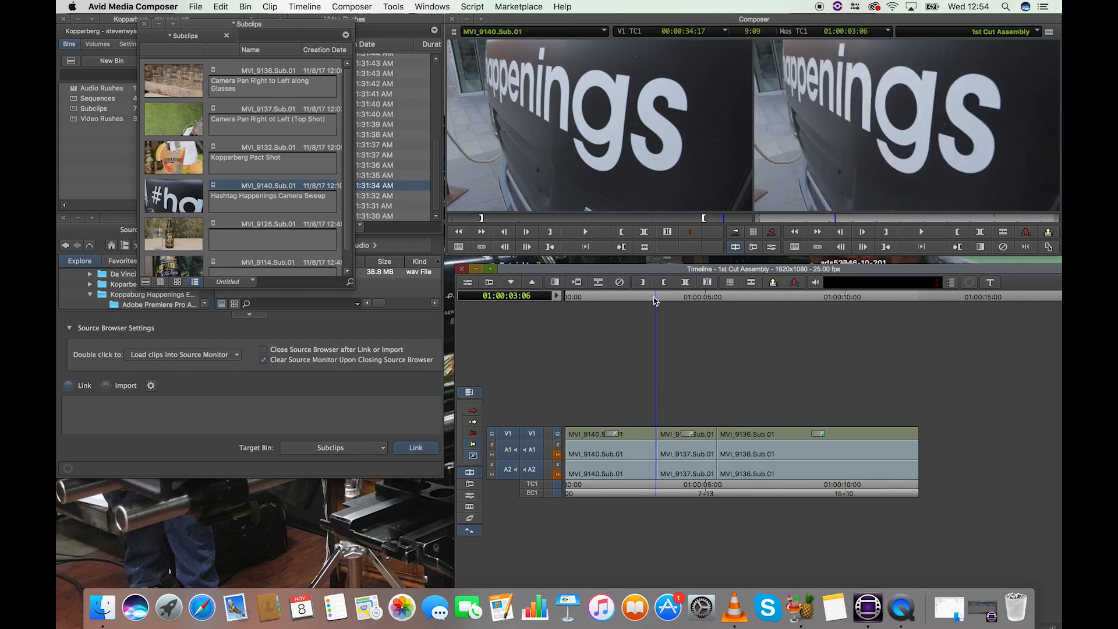
{"action": "key", "text": "space"}
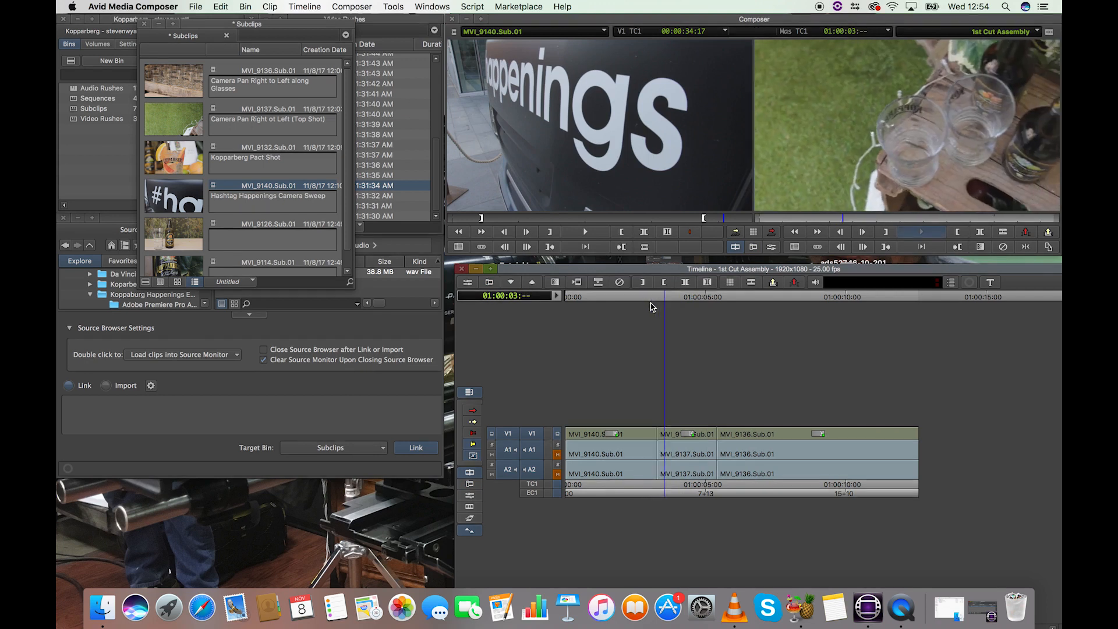
{"action": "key", "text": "space"}
{"action": "left_click", "coordinate": [635, 300]}
{"action": "key", "text": "space"}
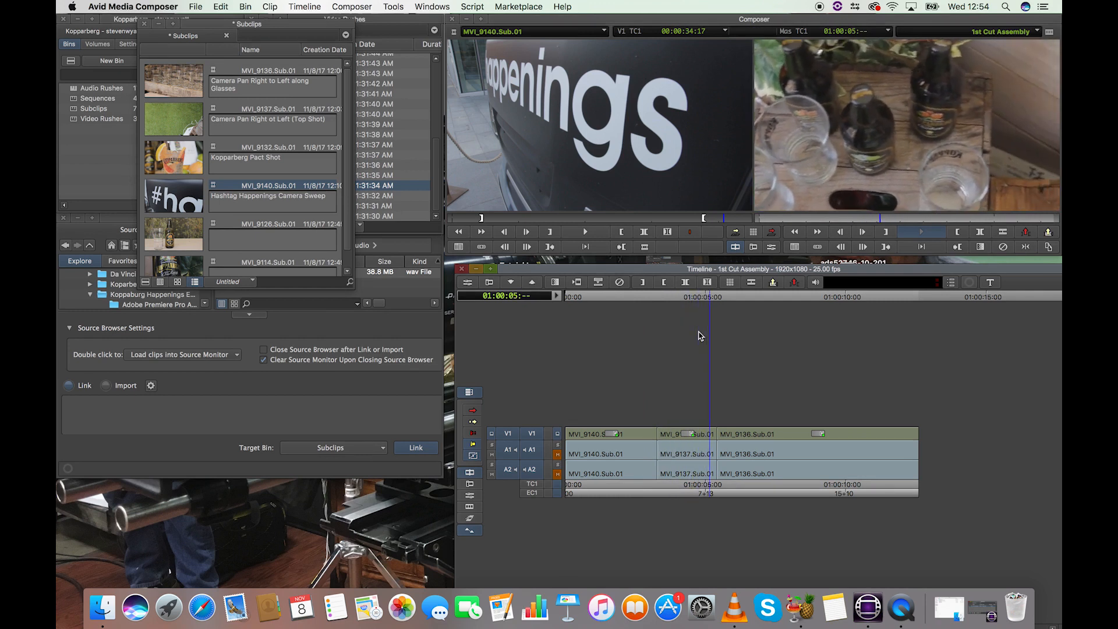
{"action": "left_click", "coordinate": [626, 299]}
{"action": "key", "text": "space"}
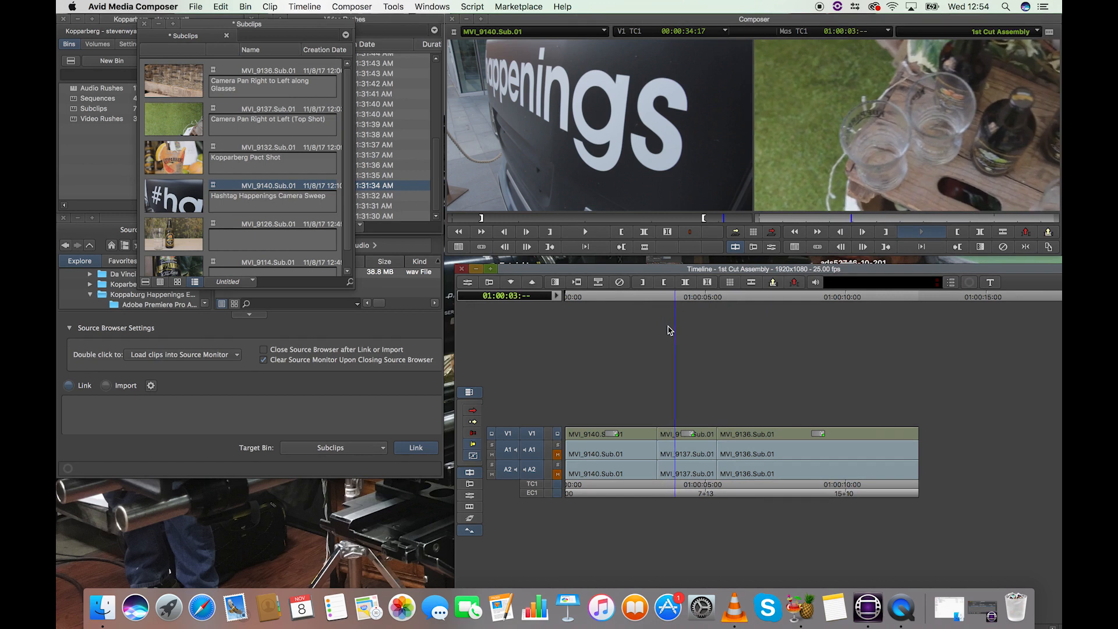
{"action": "key", "text": "space"}
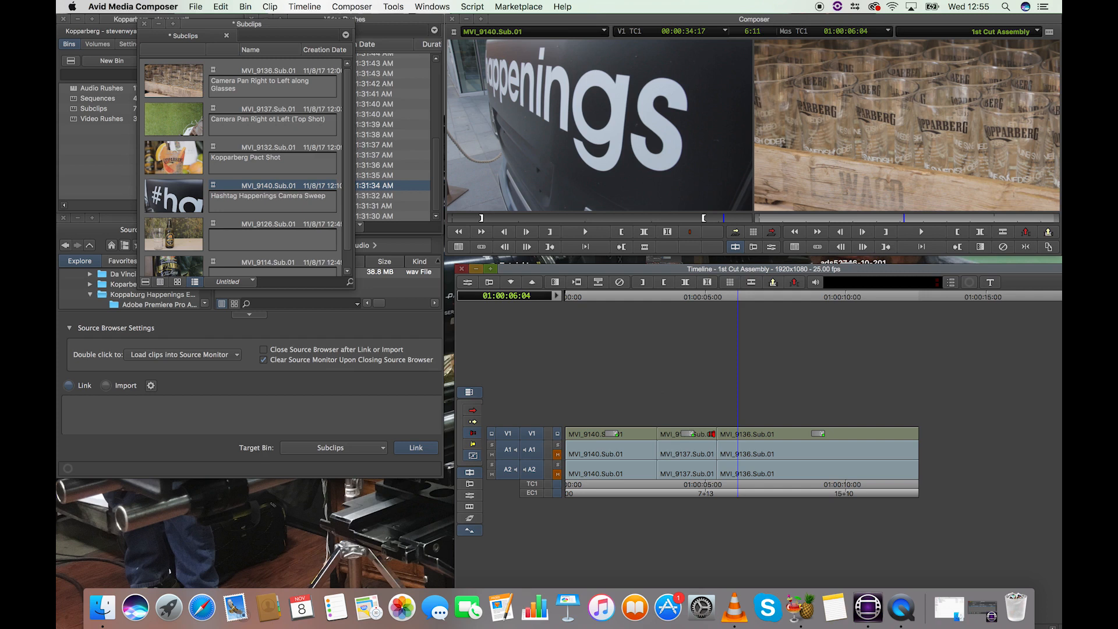
Step: Try overwrite-trimming the end of MVI_9137.Sub.01 back by 28 frames, leaving a gap before MVI_9136.Sub.01, and undo it
{"action": "left_click", "coordinate": [714, 434]}
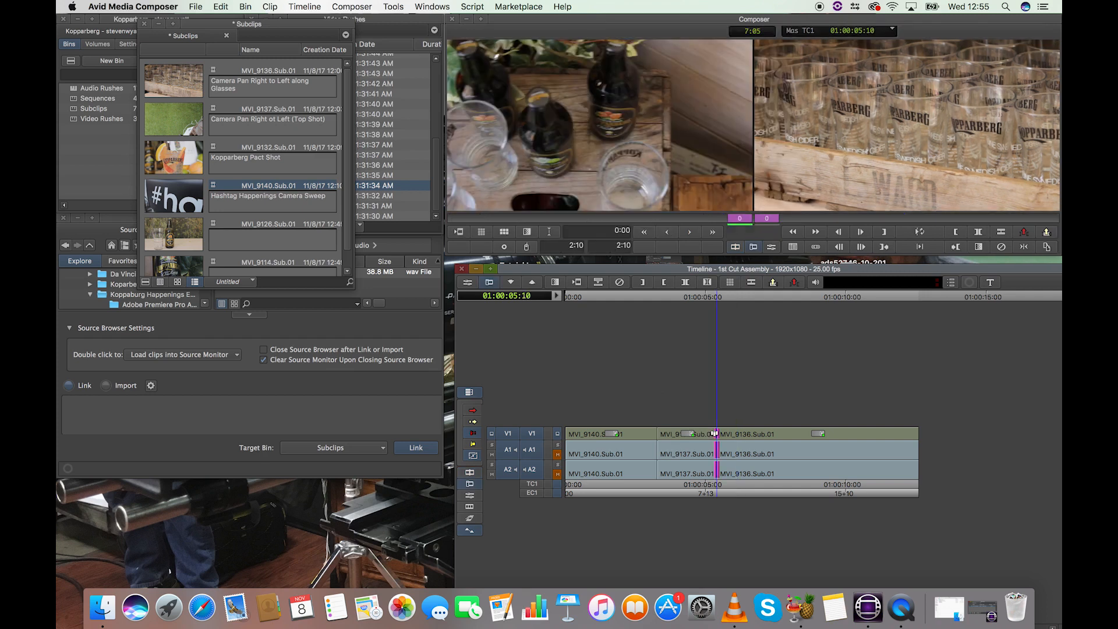
{"action": "mouse_move", "coordinate": [715, 437]}
{"action": "left_mouse_down"}
{"action": "mouse_move", "coordinate": [827, 440]}
{"action": "mouse_move", "coordinate": [708, 445]}
{"action": "left_mouse_up"}
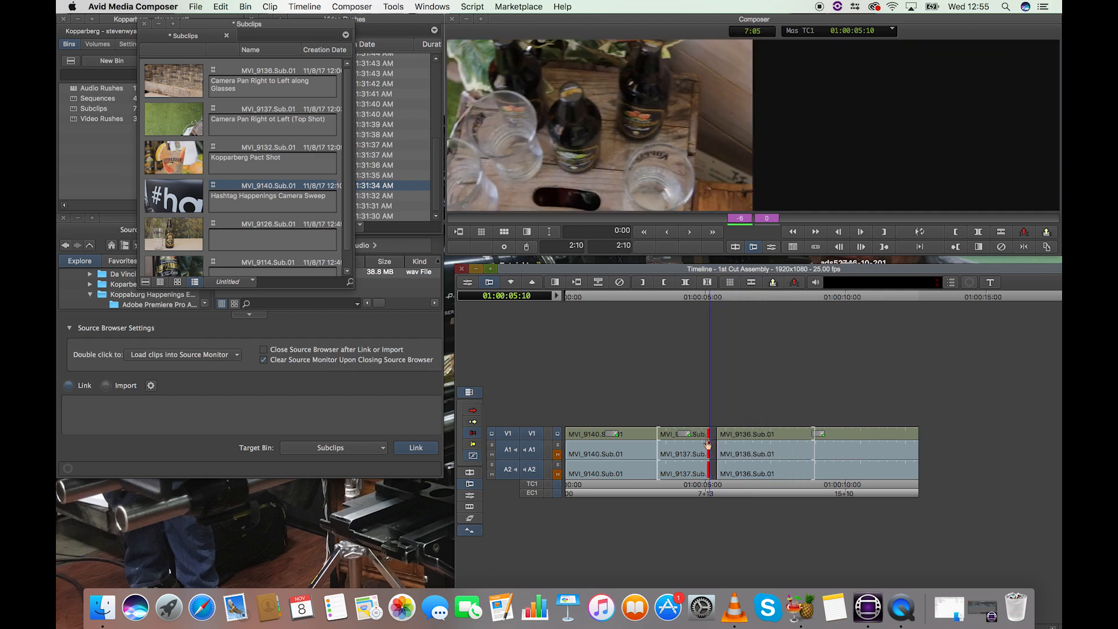
{"action": "left_click_drag", "start_coordinate": [707, 445], "coordinate": [680, 447]}
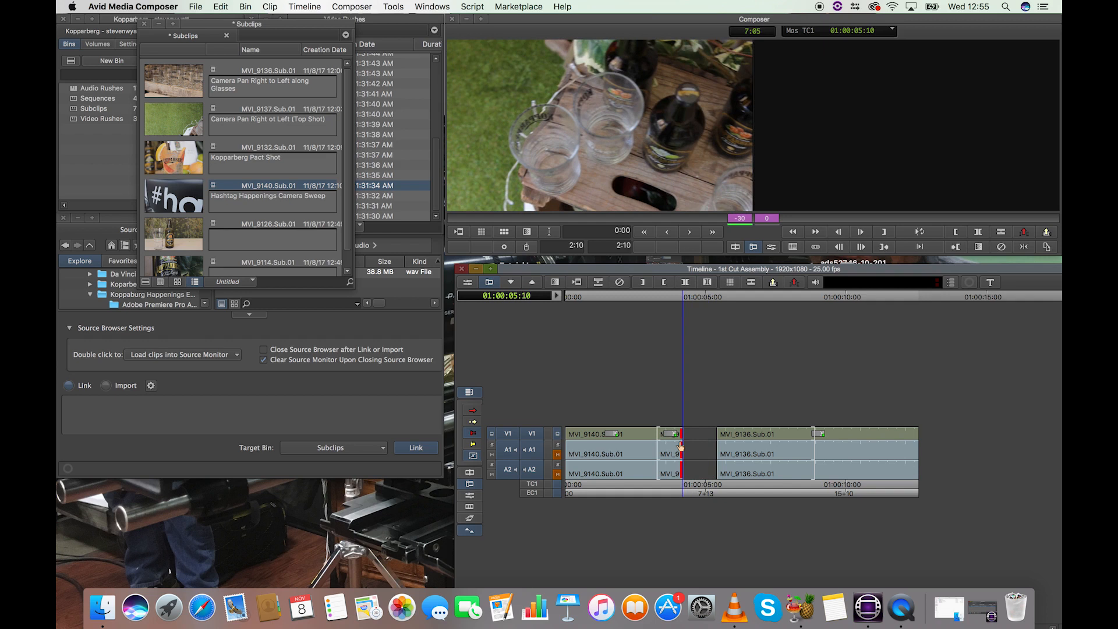
{"action": "left_click_drag", "start_coordinate": [680, 446], "coordinate": [684, 460]}
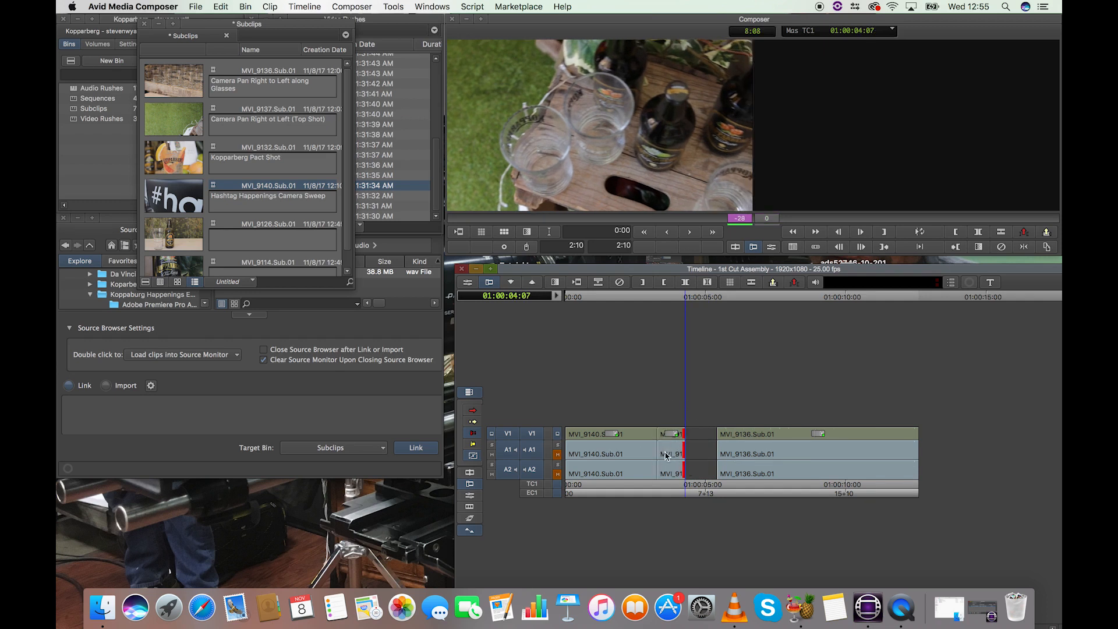
{"action": "key", "text": "super+z"}
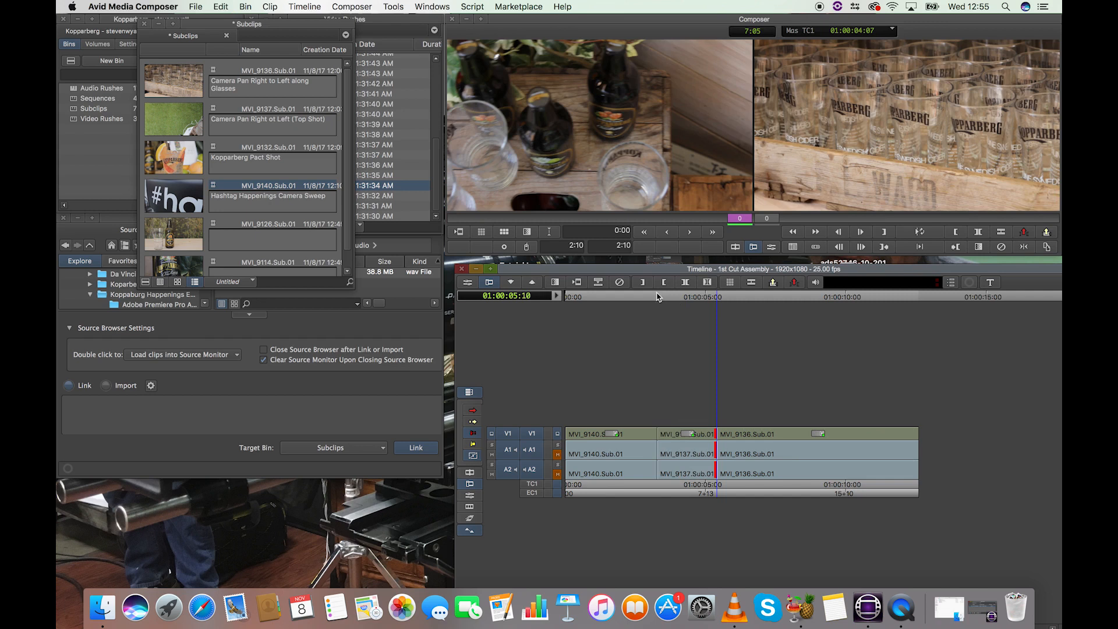
Step: Try an Overwrite Trim that shortens the end of MVI_9136.Sub.01 by 50 frames, and undo it
{"action": "left_click", "coordinate": [646, 298]}
{"action": "left_click", "coordinate": [474, 437]}
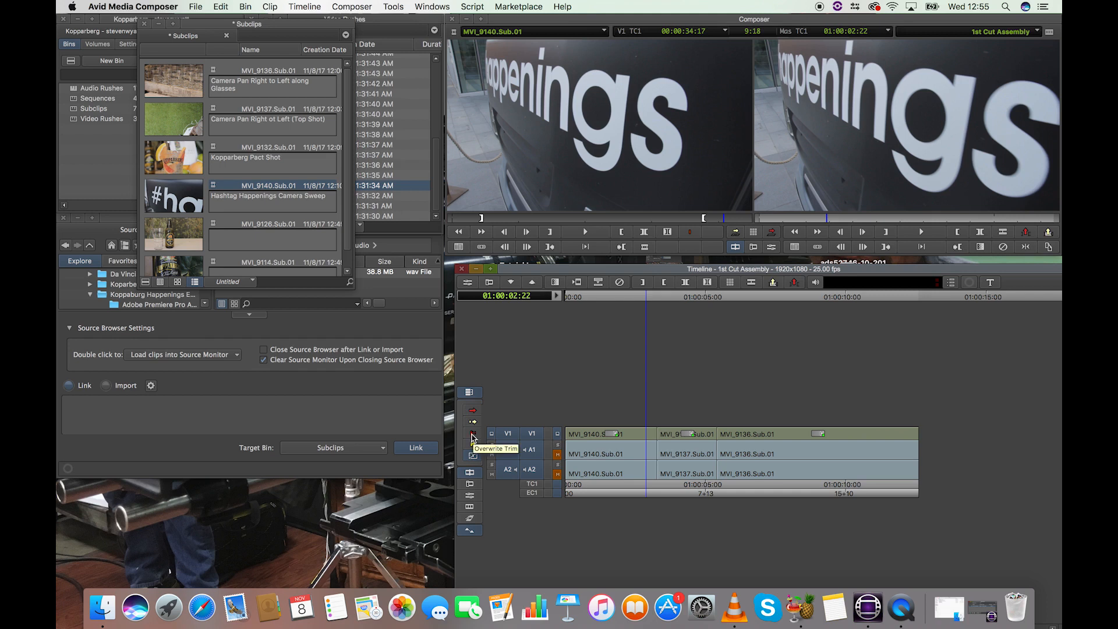
{"action": "left_click", "coordinate": [473, 435]}
{"action": "left_click", "coordinate": [915, 435]}
{"action": "left_click_drag", "start_coordinate": [916, 436], "coordinate": [879, 462]}
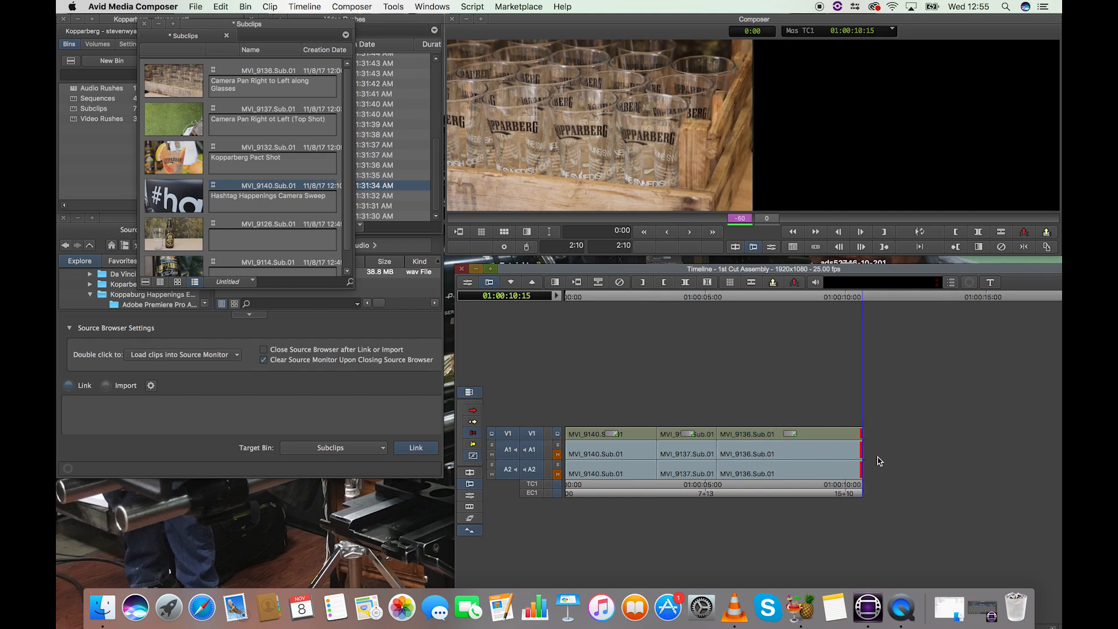
{"action": "key", "text": "super+z"}
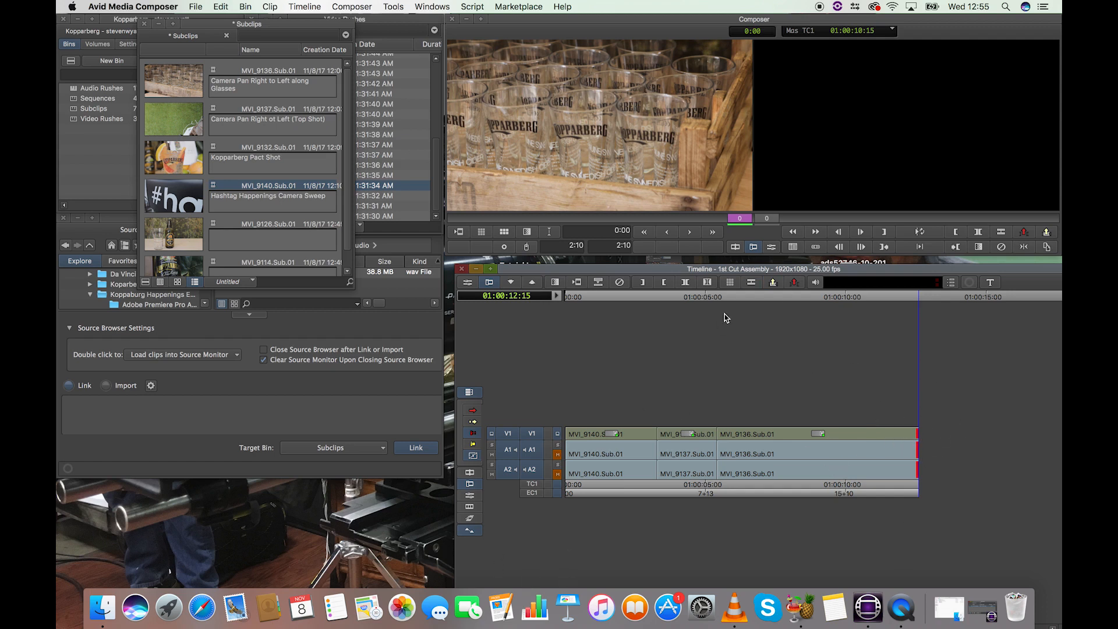
Step: Play the sequence around the cut from MVI_9137.Sub.01 to MVI_9136.Sub.01 and park at 01:00:04:18
{"action": "left_click", "coordinate": [703, 298]}
{"action": "key", "text": "space"}
{"action": "left_click_drag", "start_coordinate": [716, 297], "coordinate": [703, 303]}
{"action": "key", "text": "space"}
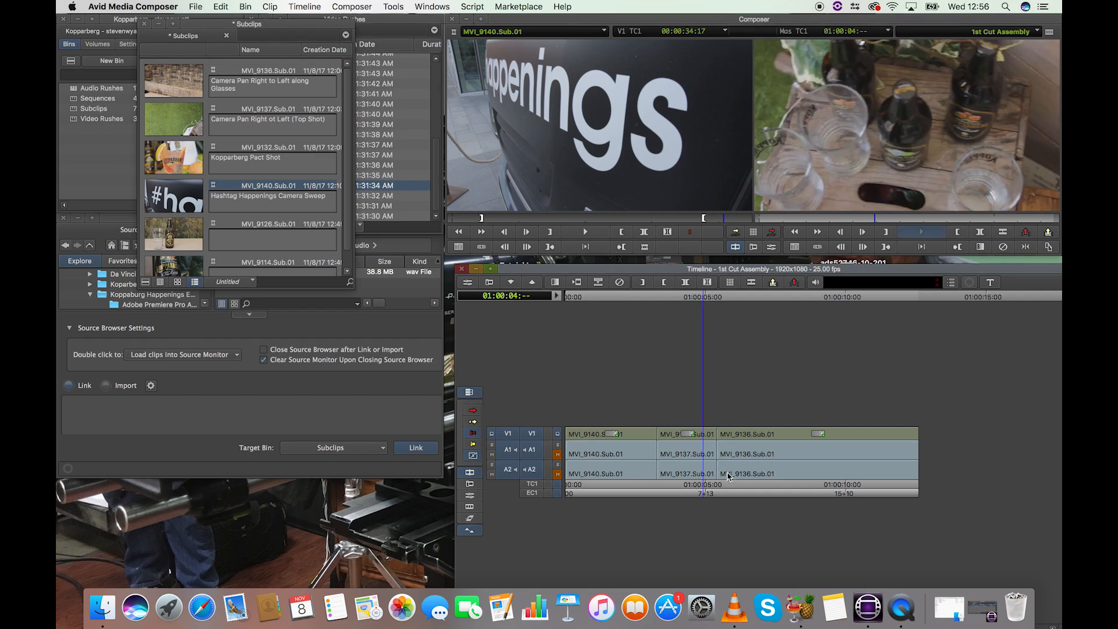
{"action": "left_click", "coordinate": [699, 441]}
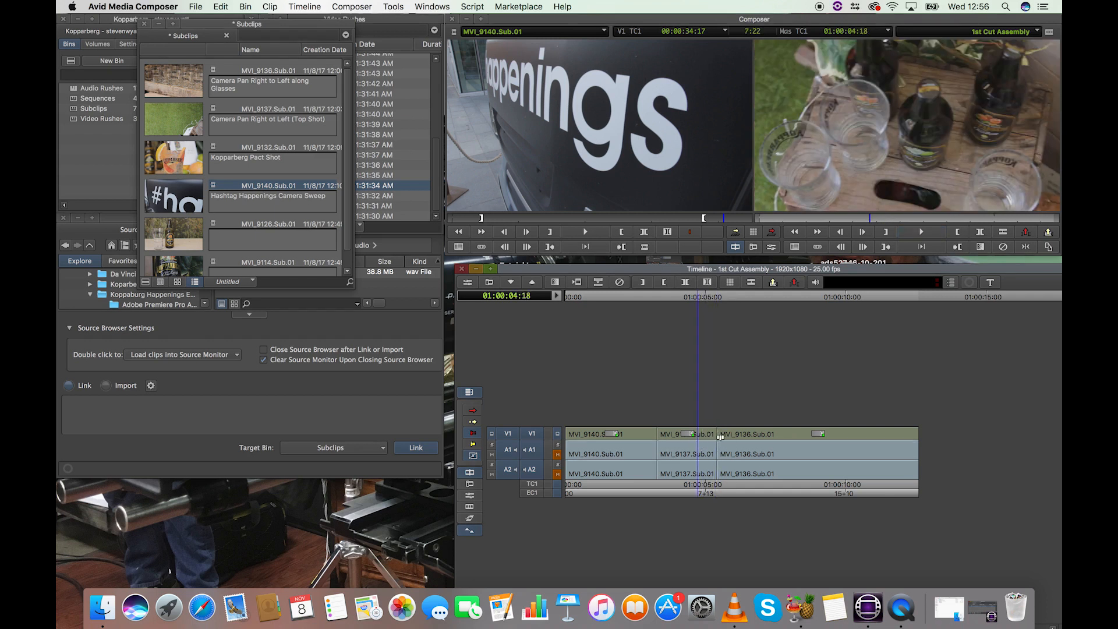
Step: Overwrite-trim the end of MVI_9137.Sub.01 a few frames over the start of MVI_9136.Sub.01, replay from 01:00:01:17, and save
{"action": "left_click_drag", "start_coordinate": [713, 441], "coordinate": [722, 444]}
{"action": "left_click_drag", "start_coordinate": [726, 300], "coordinate": [612, 304]}
{"action": "key", "text": "space"}
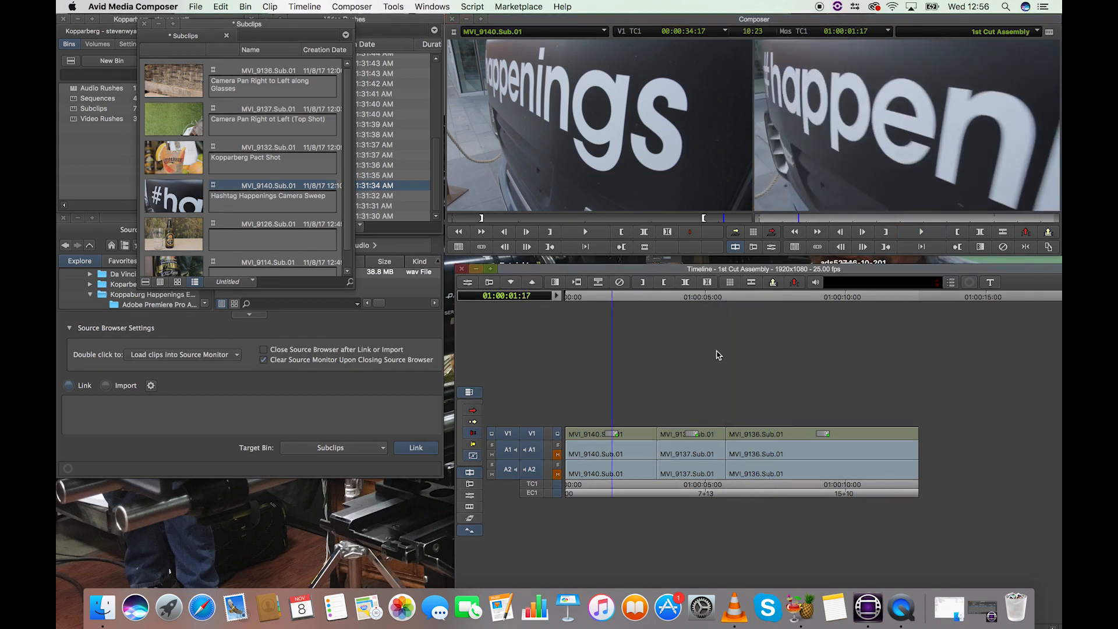
{"action": "key", "text": "super+s"}
Step: Load the MVI_9132.Sub.01 pack shot into the source monitor and play the sequence through MVI_9136.Sub.01
{"action": "left_click", "coordinate": [582, 300]}
{"action": "double_click", "coordinate": [178, 156]}
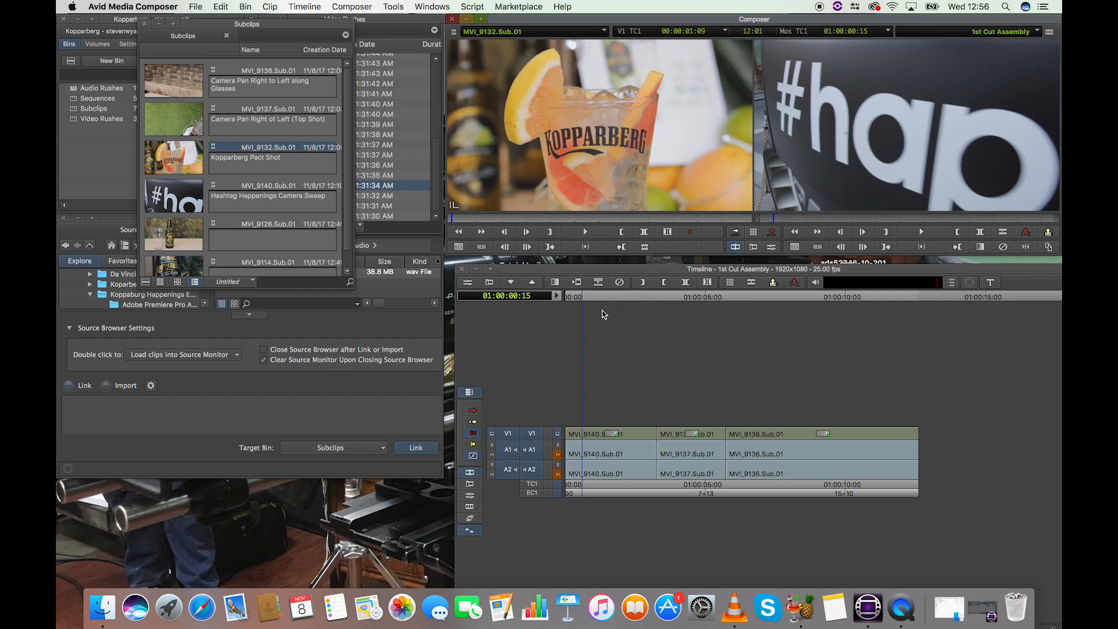
{"action": "left_click_drag", "start_coordinate": [604, 301], "coordinate": [756, 306]}
{"action": "key", "text": "space"}
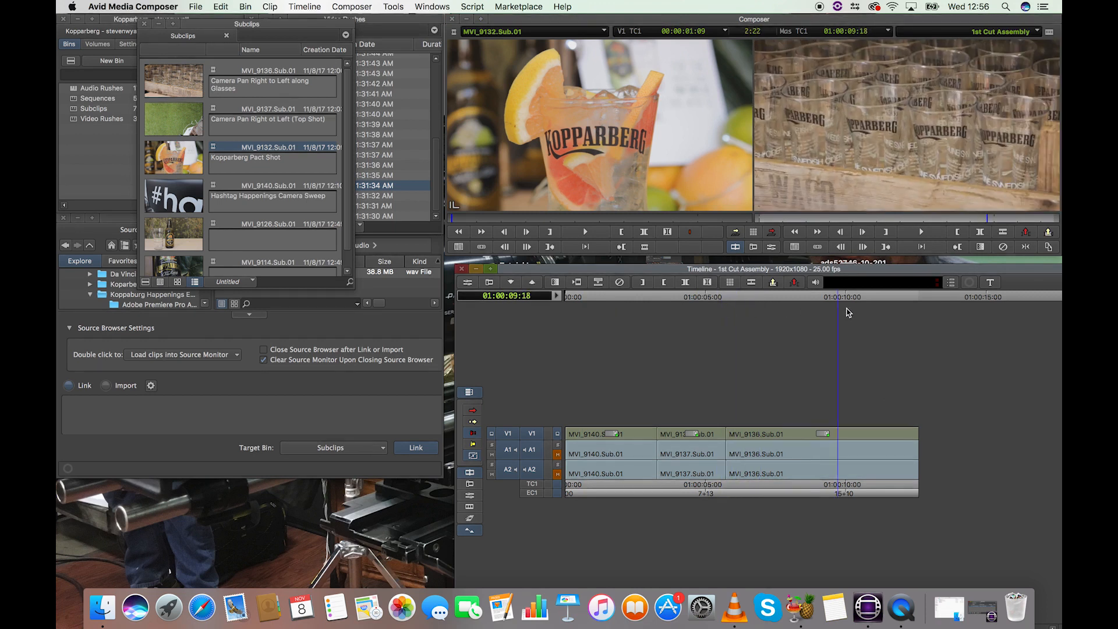
Step: Park the sequence at 01:00:03:07, exactly on the first frame of MVI_9137.Sub.01
{"action": "left_click_drag", "start_coordinate": [685, 318], "coordinate": [652, 306]}
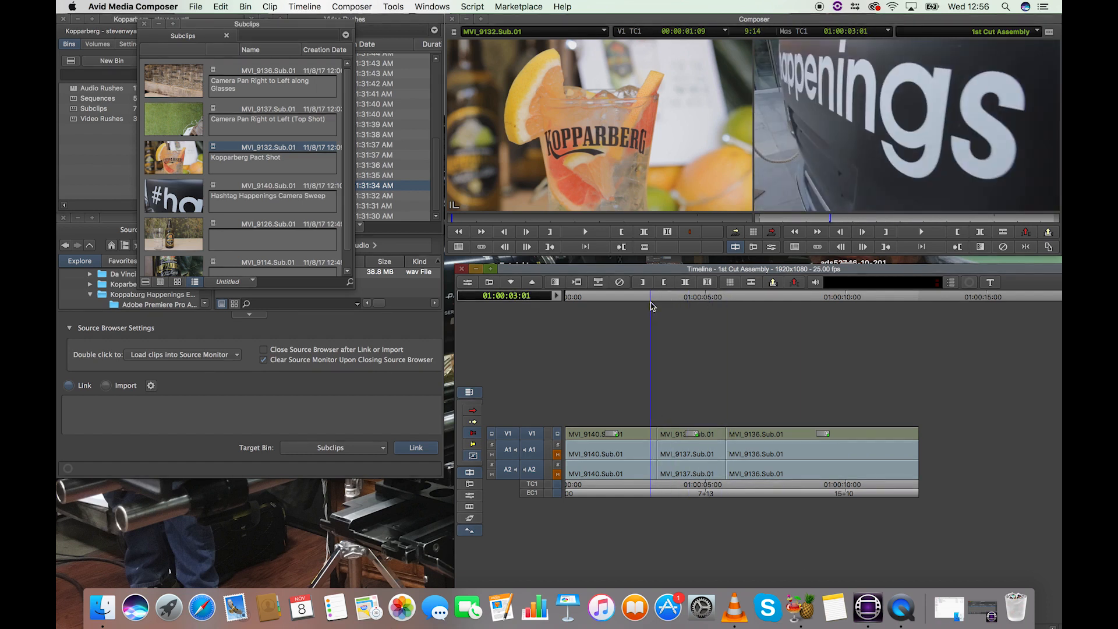
{"action": "key", "text": "super+bracketright"}
{"action": "key", "text": "super+bracketright"}
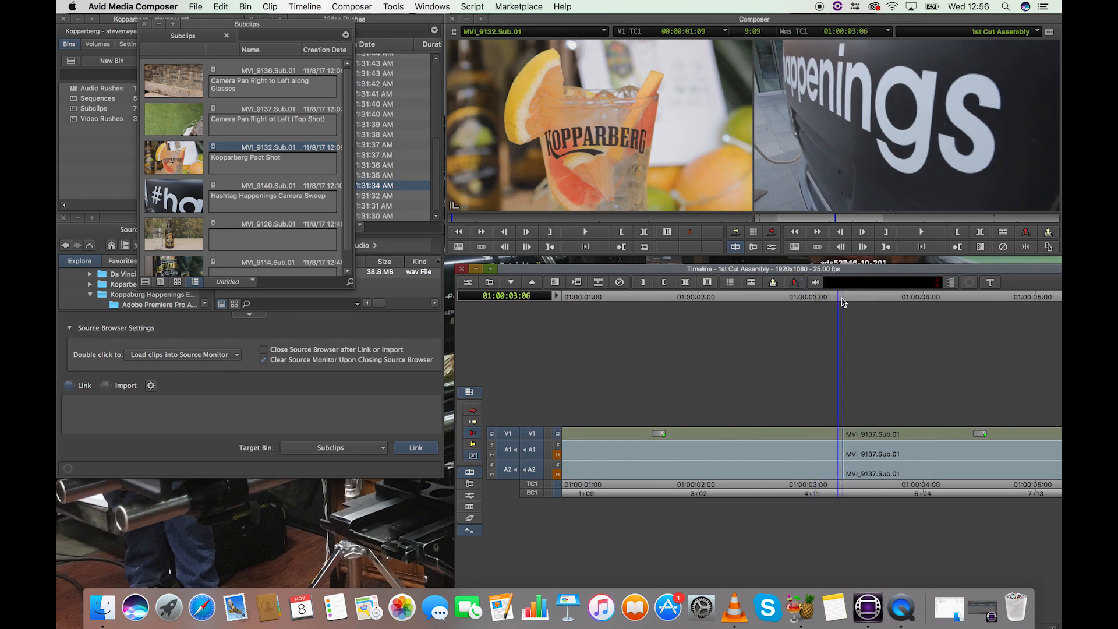
{"action": "left_click", "coordinate": [844, 300]}
{"action": "key", "text": "super+bracketleft"}
{"action": "key", "text": "super+bracketleft"}
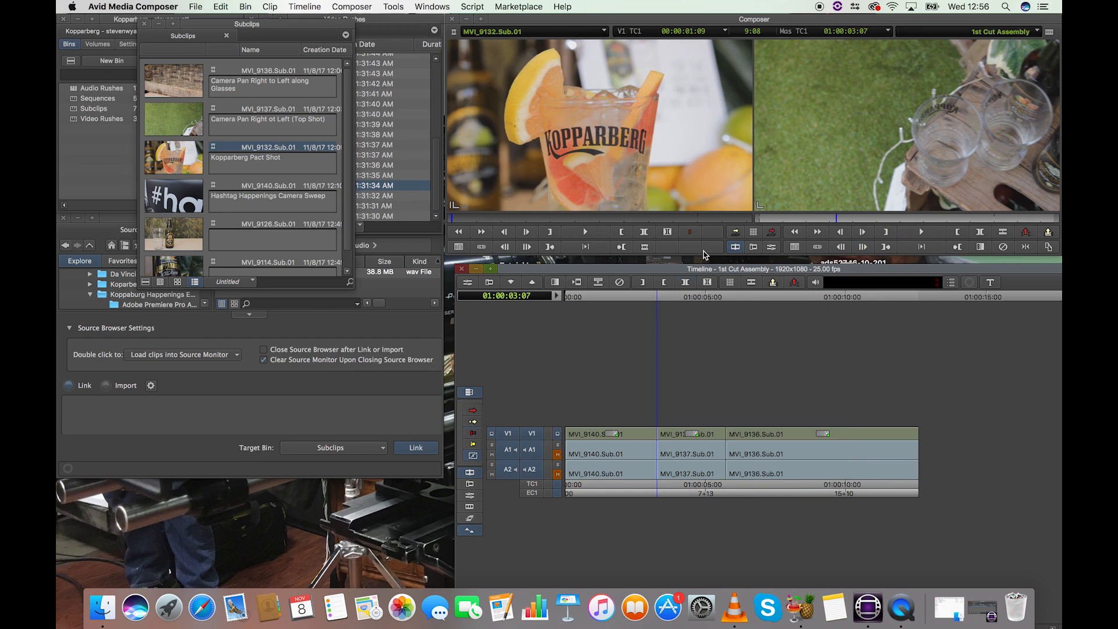
Step: Try splicing the whole MVI_9132.Sub.01 clip into the sequence at 01:00:03:07, inspect it at 01:00:08:01, and undo the splice
{"action": "left_click", "coordinate": [736, 231]}
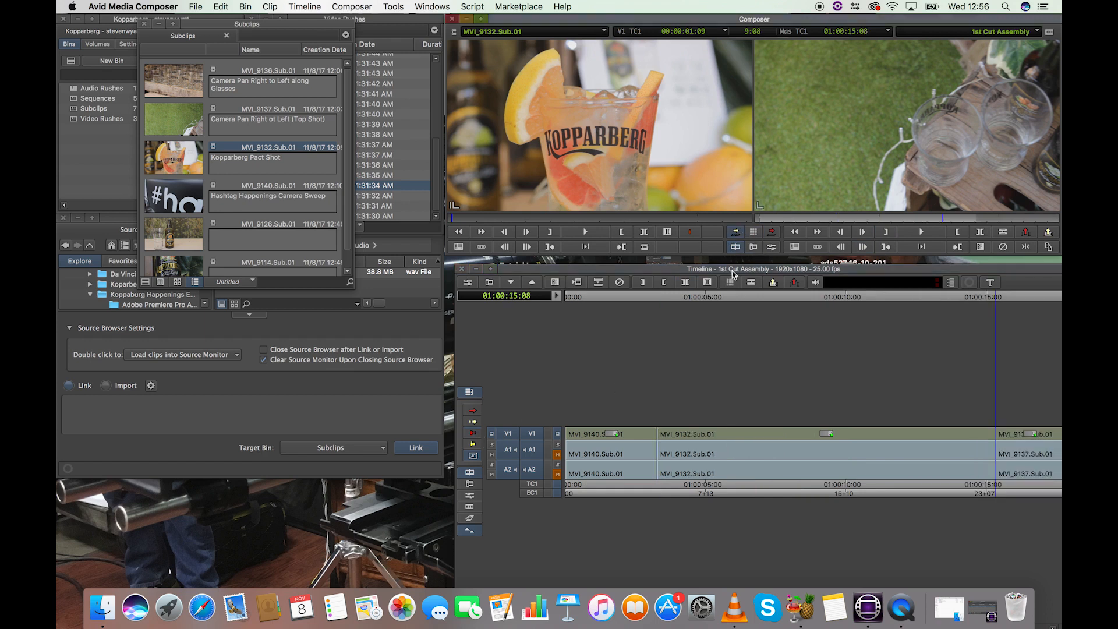
{"action": "left_click", "coordinate": [791, 301]}
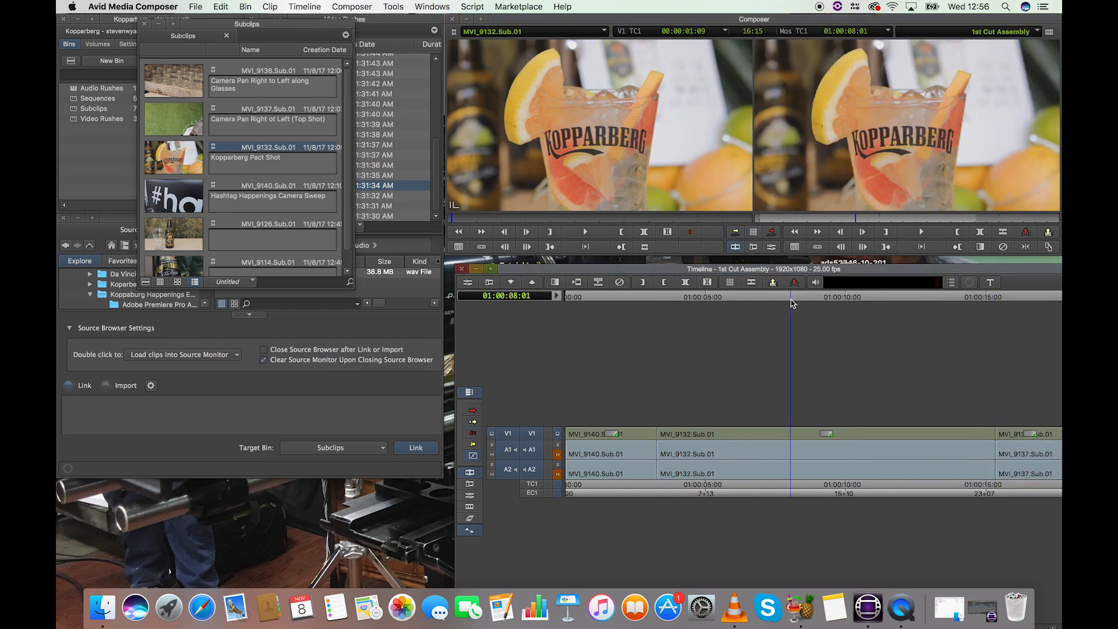
{"action": "key", "text": "super+bracketleft"}
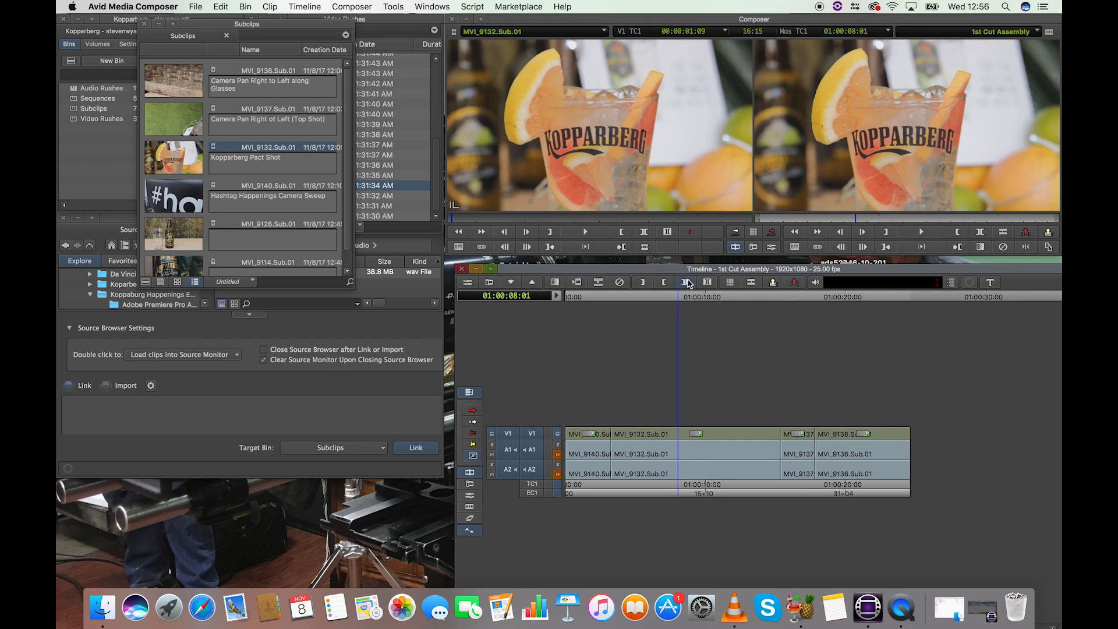
{"action": "key", "text": "Right"}
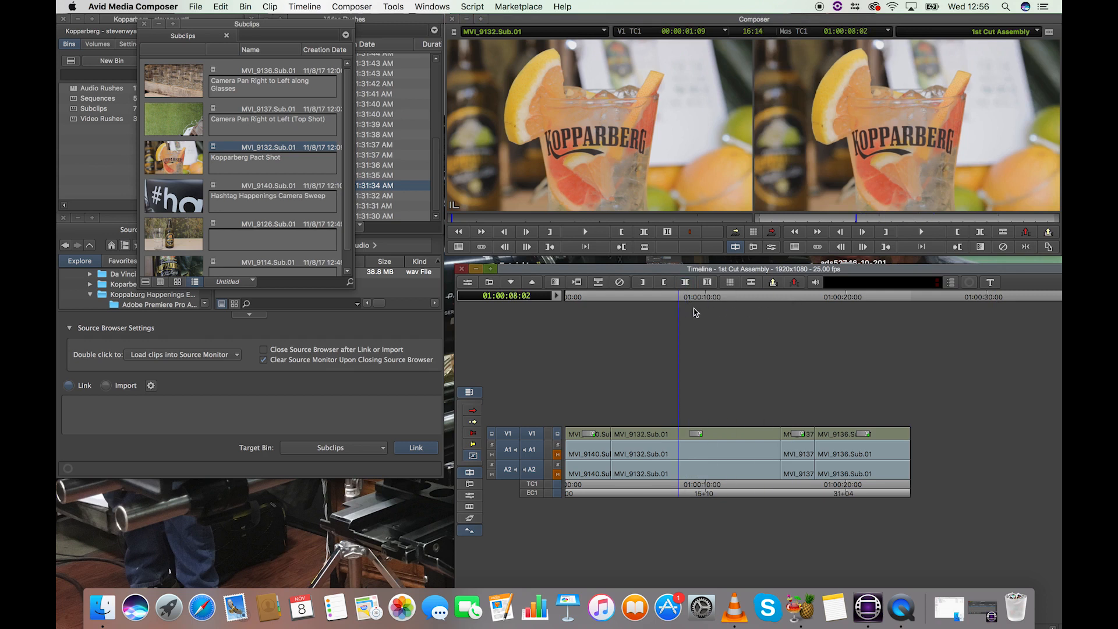
{"action": "key", "text": "super+z"}
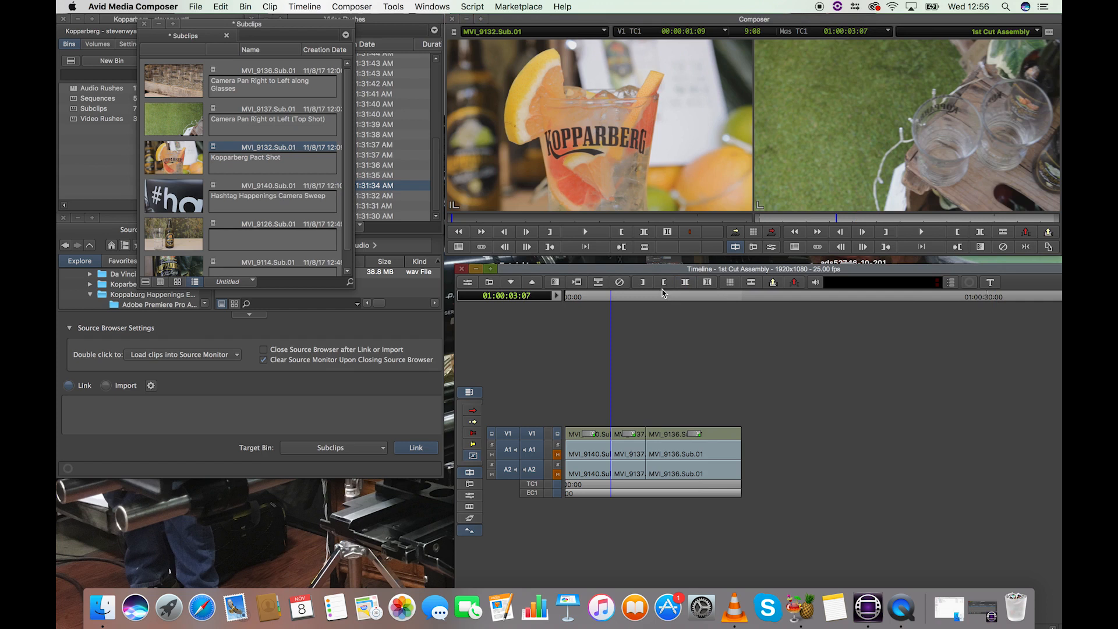
{"action": "key", "text": "super+bracketright"}
{"action": "key", "text": "super+bracketright"}
{"action": "key", "text": "super+bracketright"}
{"action": "key", "text": "super+bracketright"}
{"action": "key", "text": "super+bracketleft"}
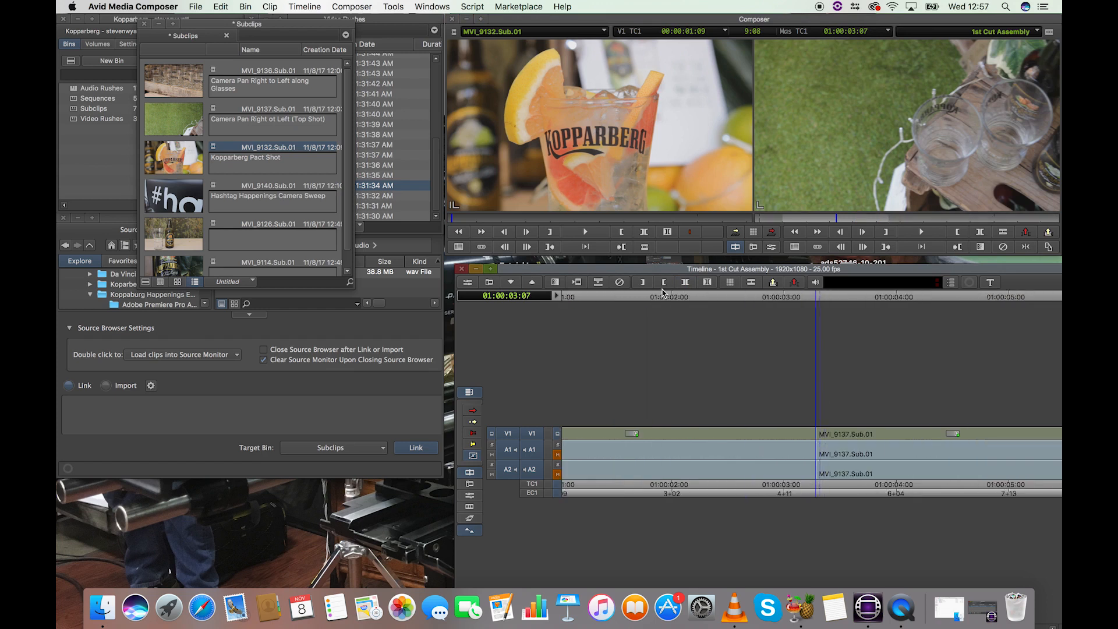
{"action": "key", "text": "super+bracketleft"}
{"action": "key", "text": "super+bracketleft"}
{"action": "key", "text": "super+bracketleft"}
{"action": "key", "text": "super+bracketright"}
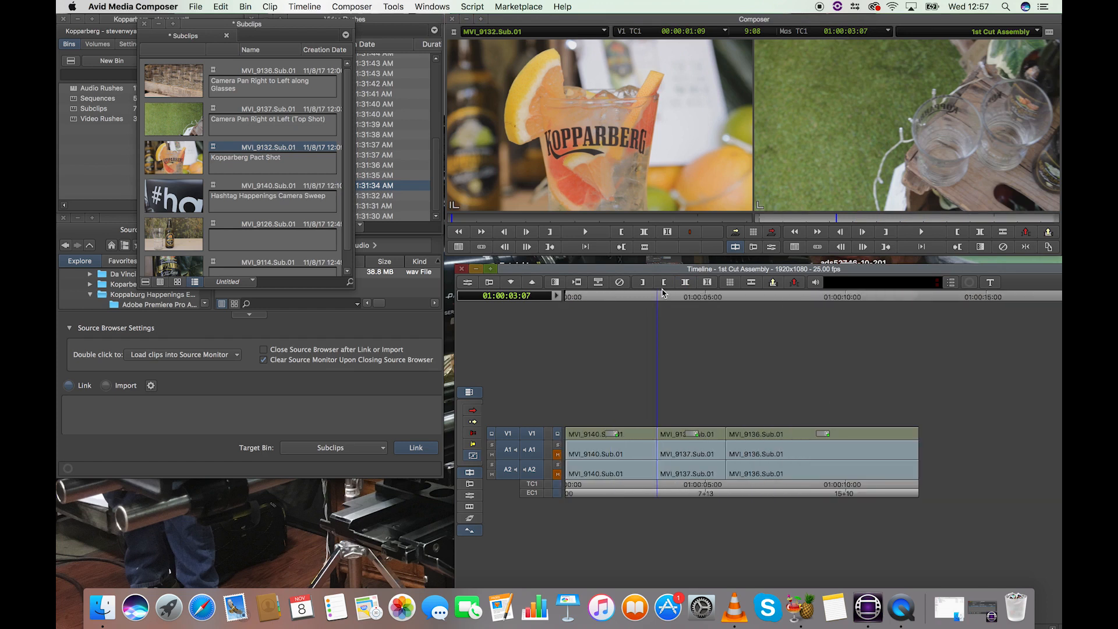
Step: Mark a roughly two-second section of MVI_9132.Sub.01 in the source monitor, with its out point at 00:00:05:15
{"action": "left_click", "coordinate": [475, 218]}
{"action": "left_click", "coordinate": [504, 219]}
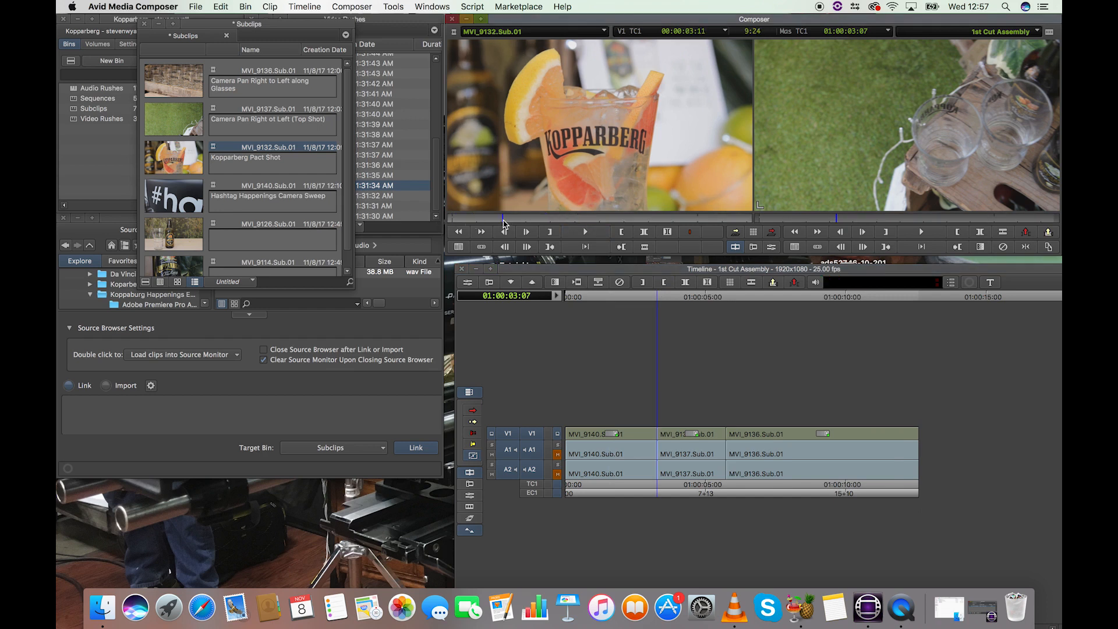
{"action": "key", "text": "i"}
{"action": "left_click", "coordinate": [583, 222]}
{"action": "left_click", "coordinate": [591, 223]}
{"action": "left_click_drag", "start_coordinate": [587, 223], "coordinate": [557, 225]}
{"action": "left_click", "coordinate": [549, 231]}
{"action": "left_click", "coordinate": [684, 360]}
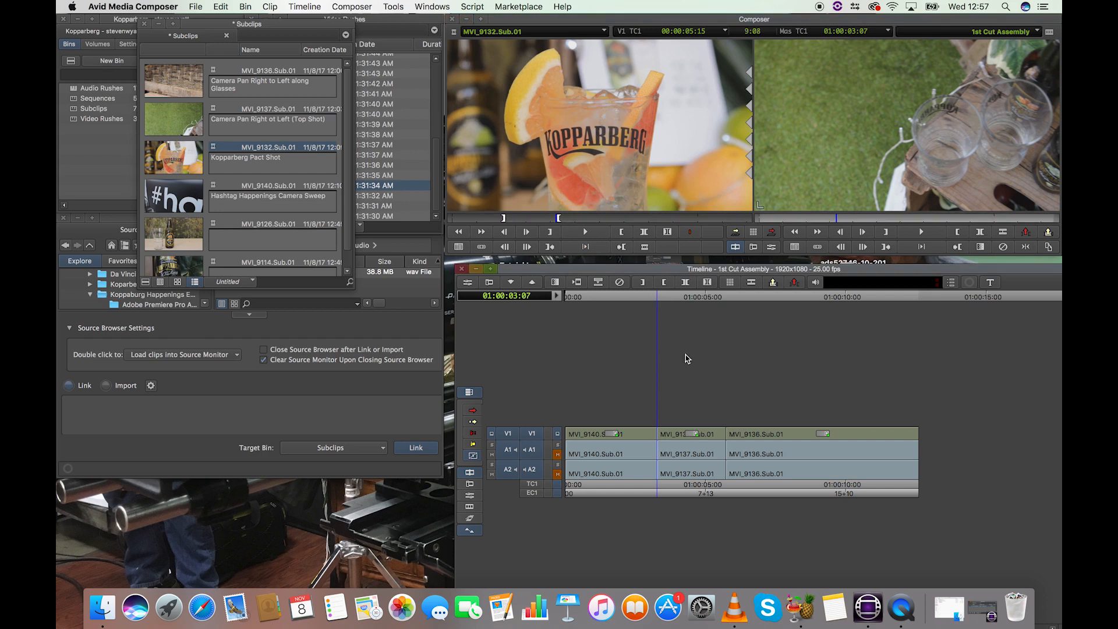
Step: Try splicing the marked MVI_9132.Sub.01 section in at 01:00:03:07, play it from 01:00:03:02, and undo the splice
{"action": "left_click", "coordinate": [735, 238]}
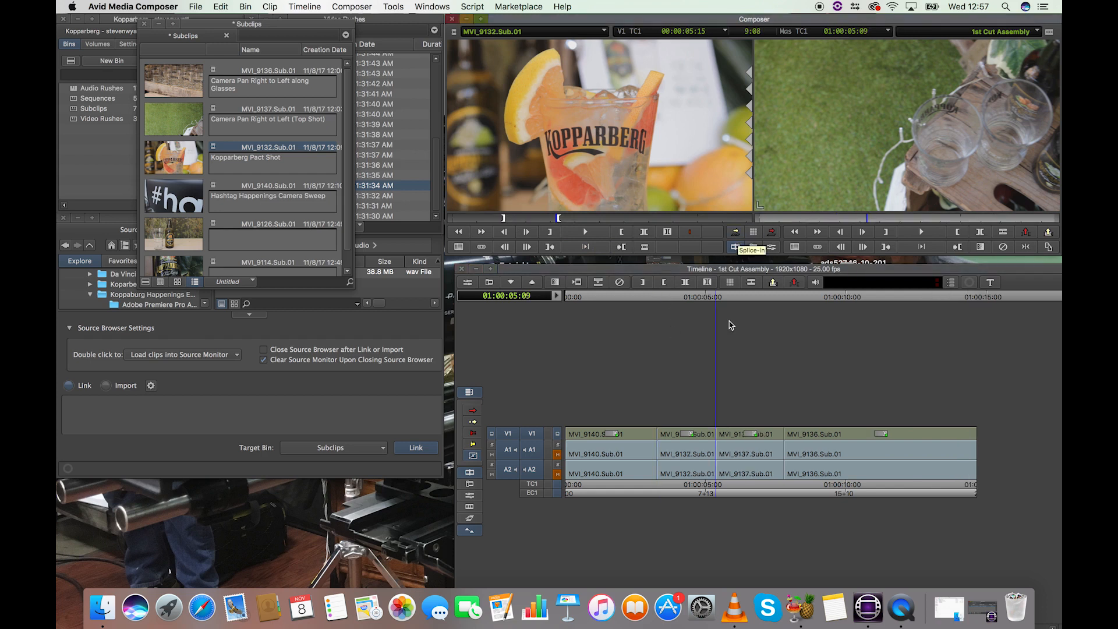
{"action": "left_click", "coordinate": [655, 303]}
{"action": "left_click", "coordinate": [653, 300]}
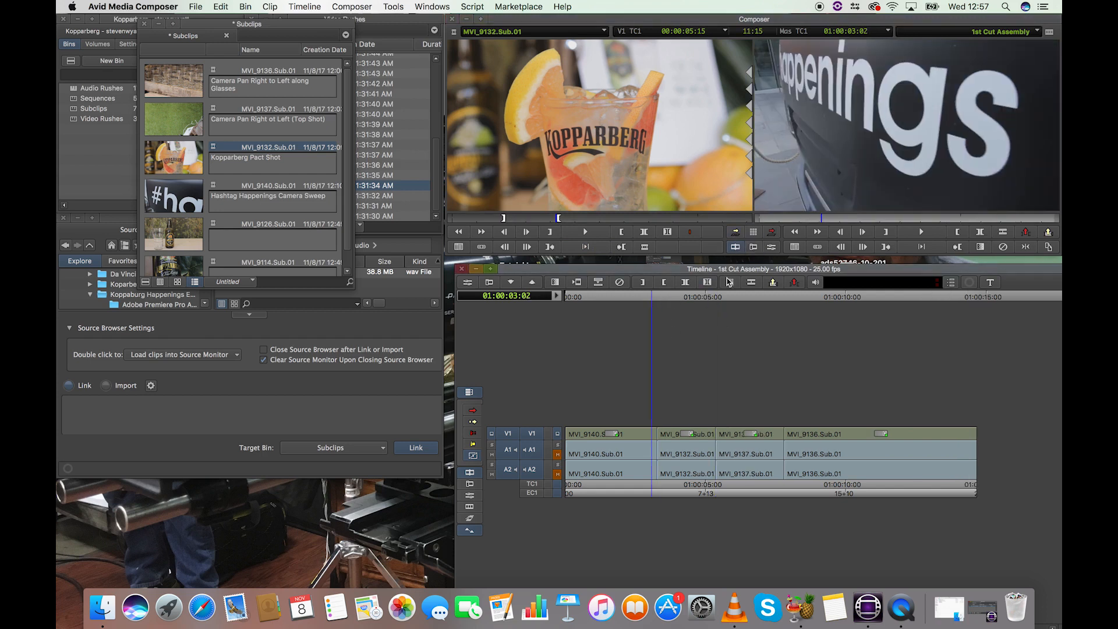
{"action": "key", "text": "space"}
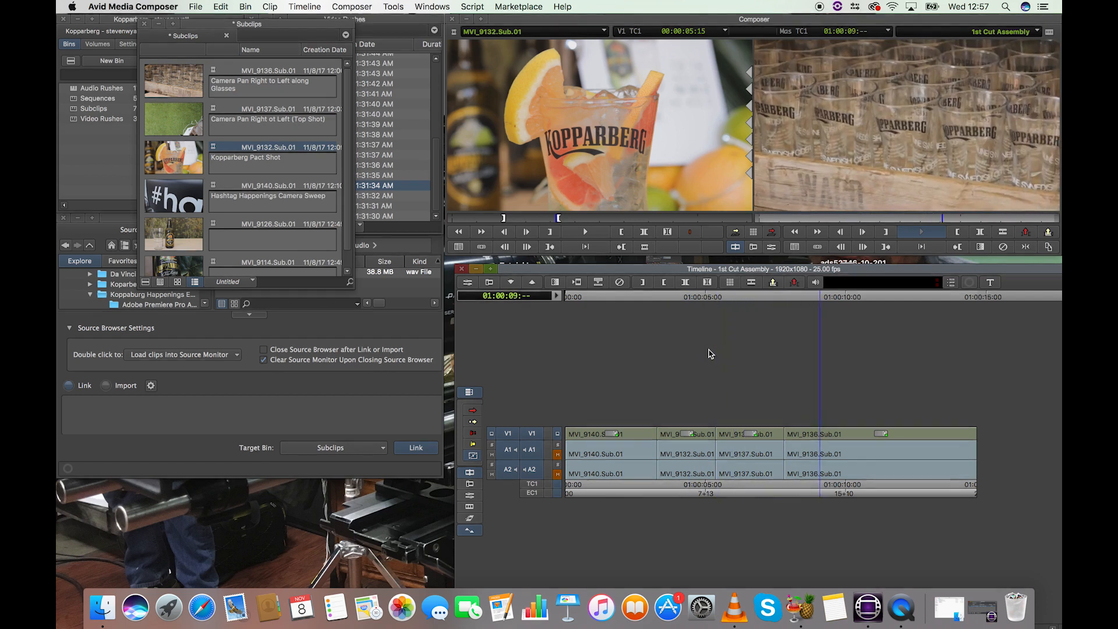
{"action": "key", "text": "space"}
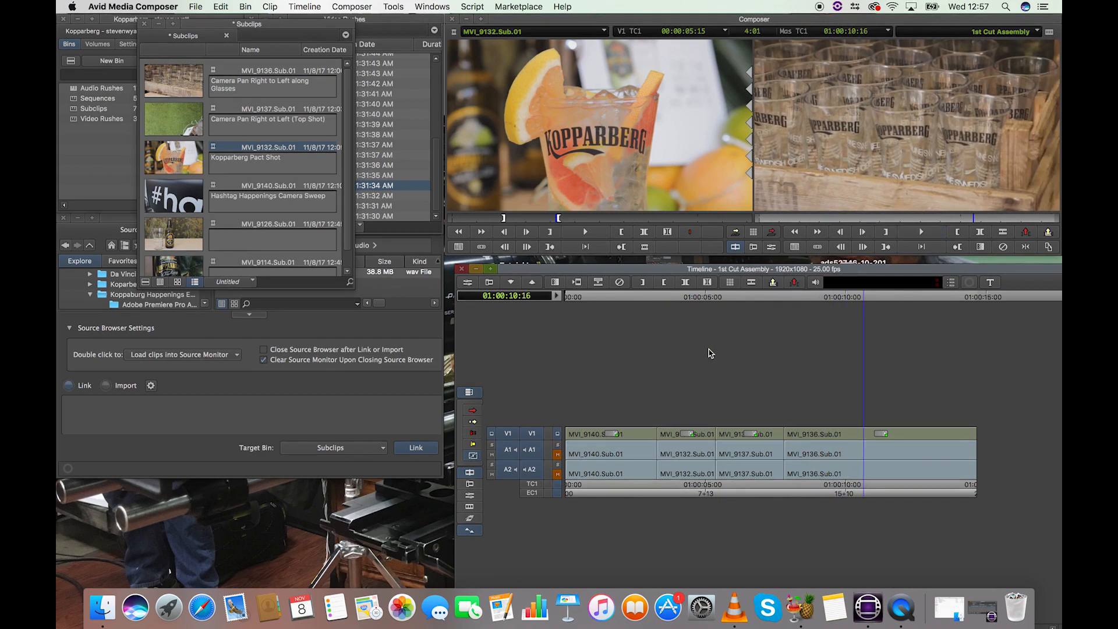
{"action": "key", "text": "super+z"}
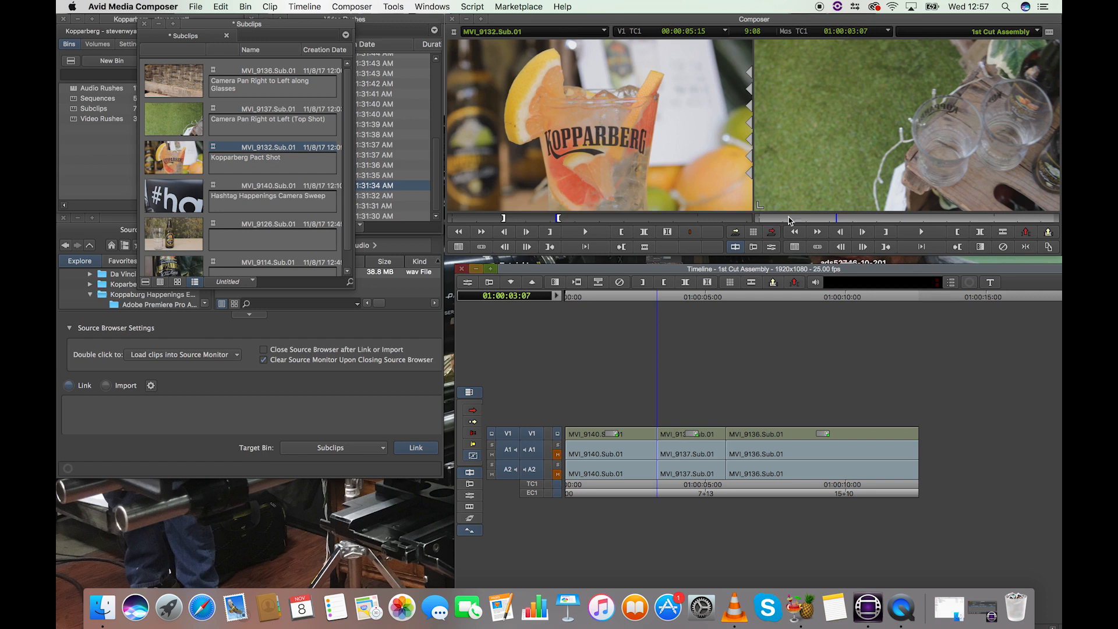
Step: Try overwriting the start of MVI_9137.Sub.01 with the marked pack shot at 01:00:03:07 twice, undoing each overwrite
{"action": "left_click", "coordinate": [773, 233]}
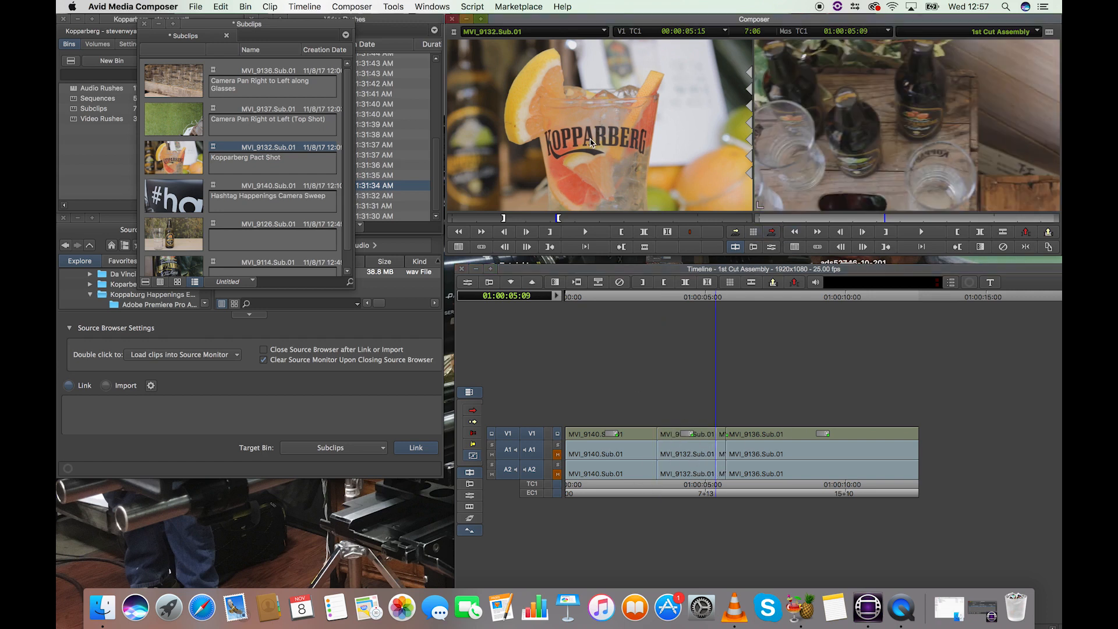
{"action": "key", "text": "super+z"}
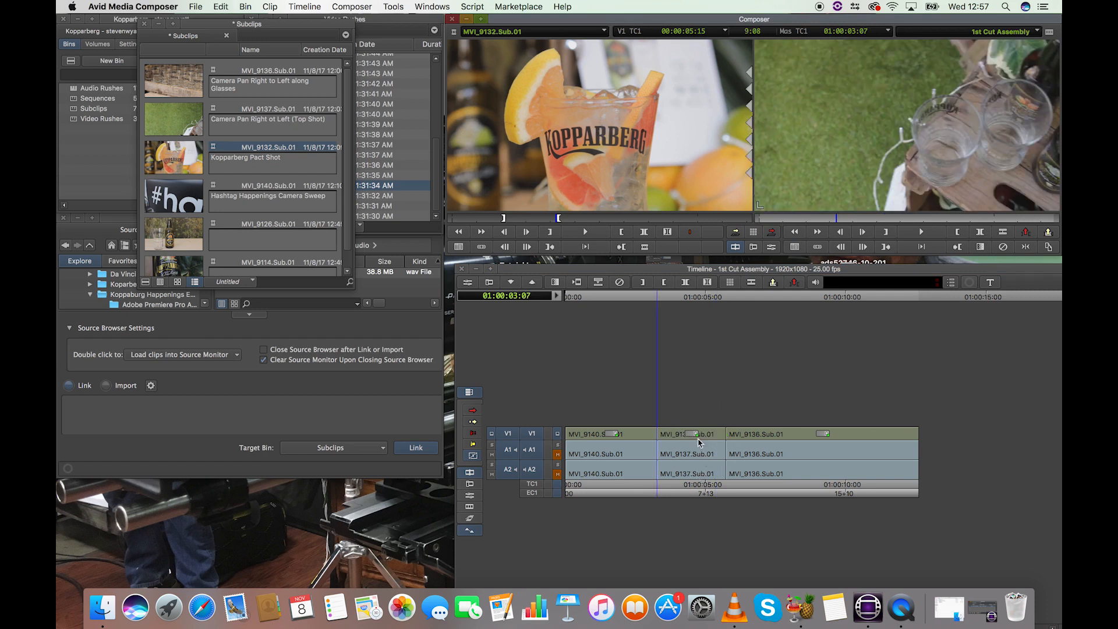
{"action": "left_click", "coordinate": [773, 233]}
{"action": "key", "text": "super+bracketright"}
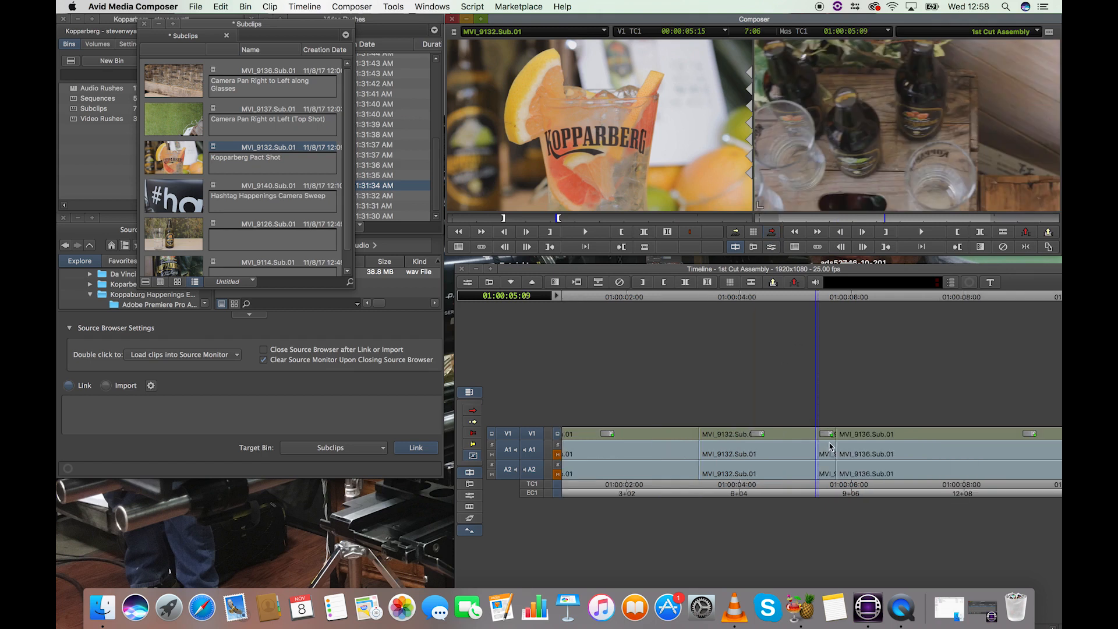
{"action": "left_click_drag", "start_coordinate": [819, 296], "coordinate": [750, 307]}
{"action": "key", "text": "super+z"}
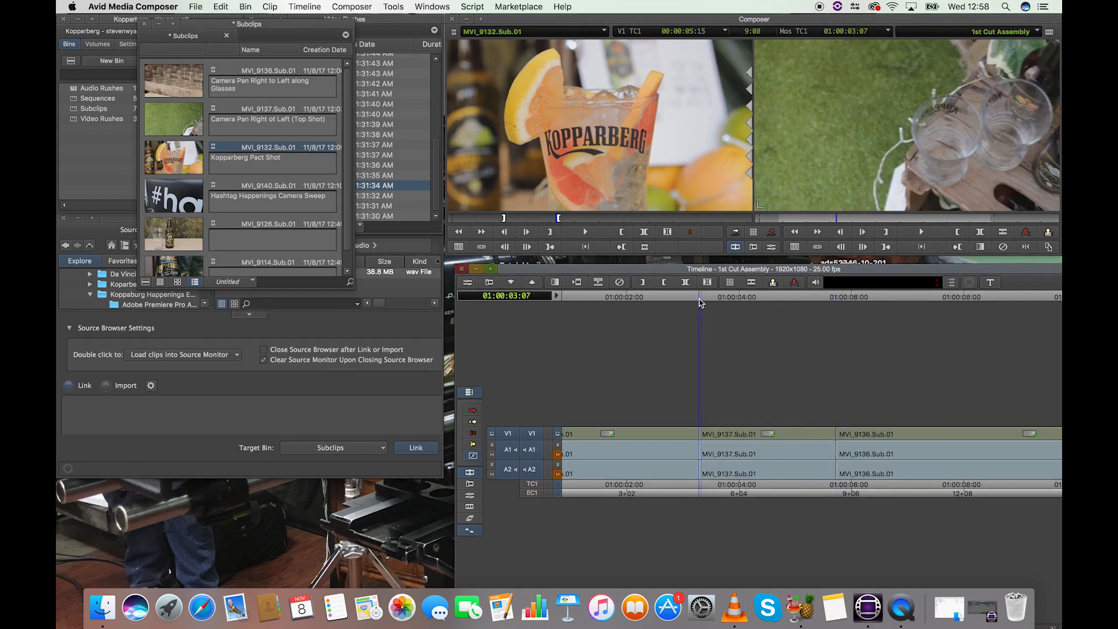
Step: Splice the marked MVI_9132.Sub.01 section in at 01:00:03:07 between MVI_9140.Sub.01 and MVI_9137.Sub.01, and scrub through the result
{"action": "left_click", "coordinate": [737, 234]}
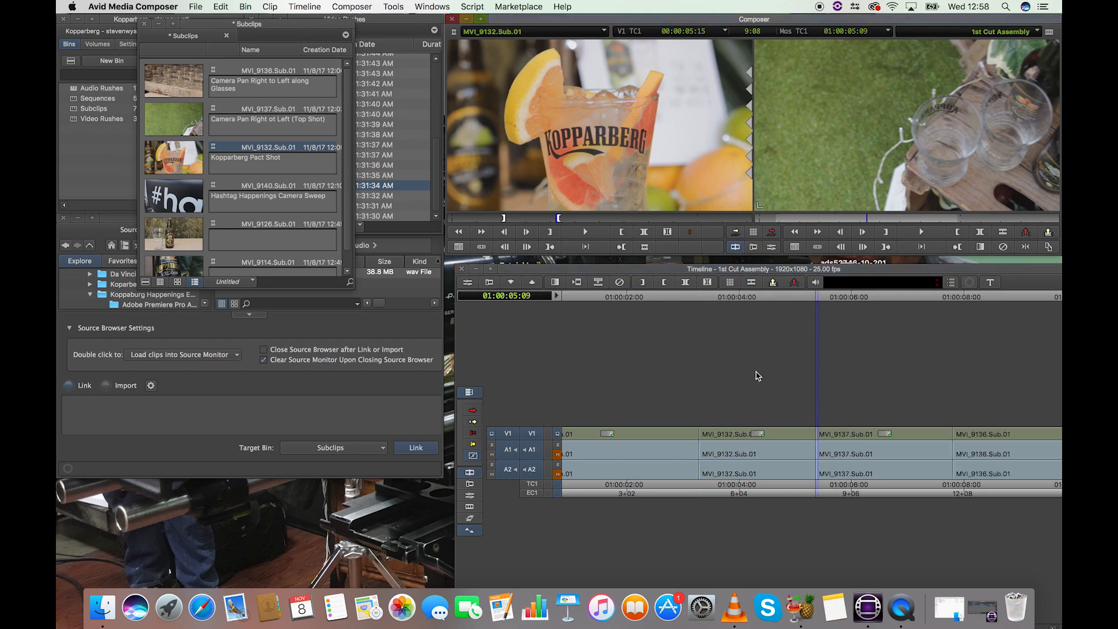
{"action": "key", "text": "super+slash"}
{"action": "left_click_drag", "start_coordinate": [680, 299], "coordinate": [801, 308]}
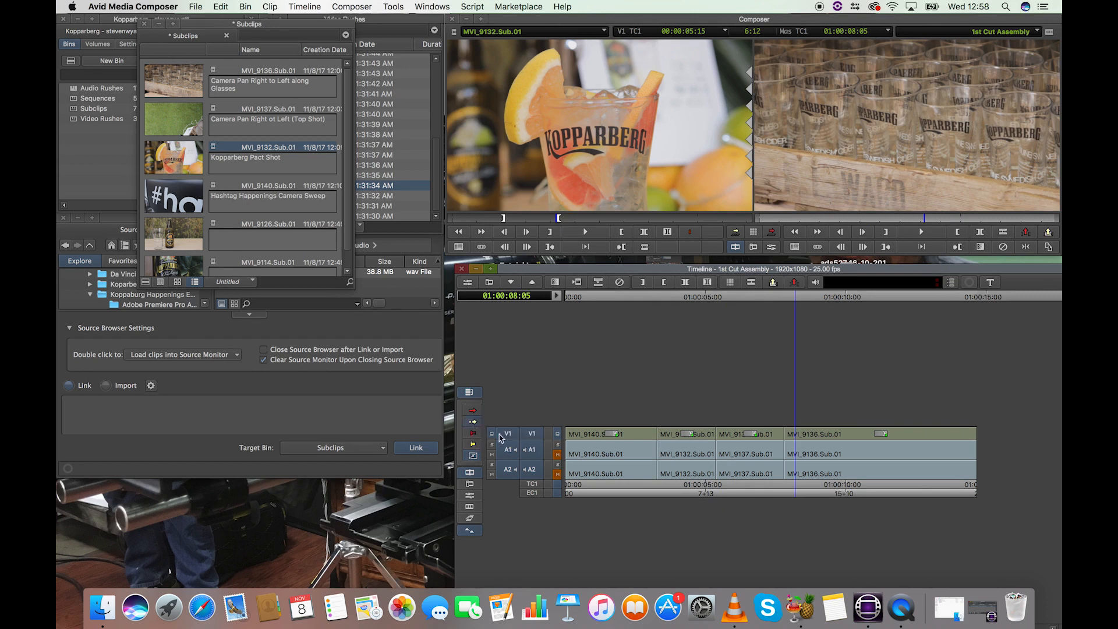
{"action": "left_click_drag", "start_coordinate": [722, 299], "coordinate": [650, 301]}
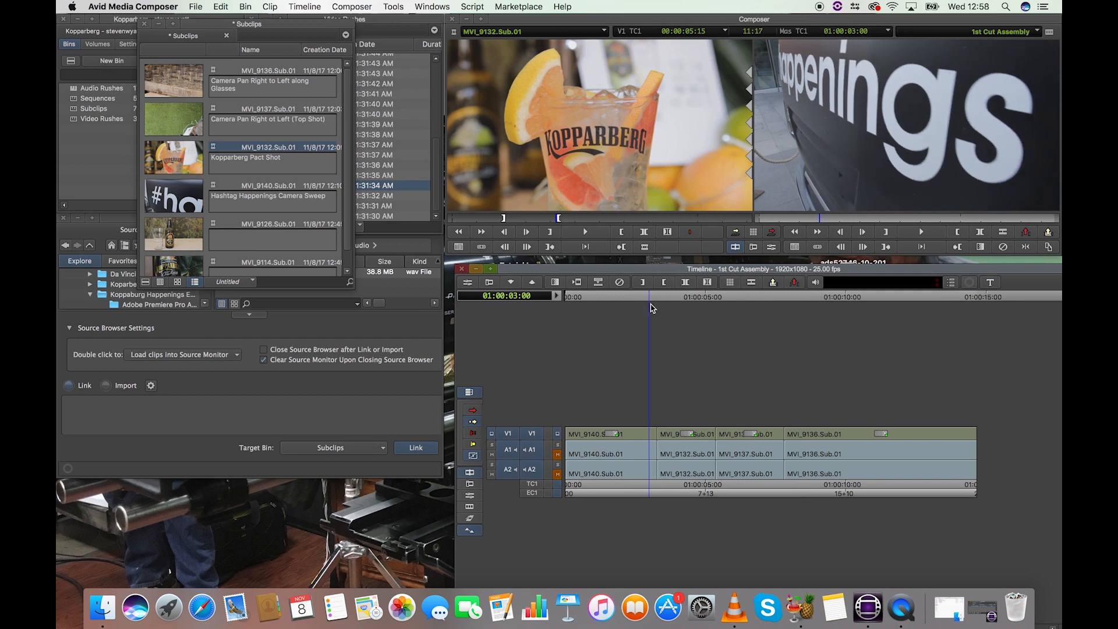
Step: Try moving the MVI_9132.Sub.01 segment ahead of MVI_9140.Sub.01 in extract/splice-in mode, play the reordered sequence, and undo the move
{"action": "left_click", "coordinate": [668, 434]}
{"action": "left_click", "coordinate": [679, 298]}
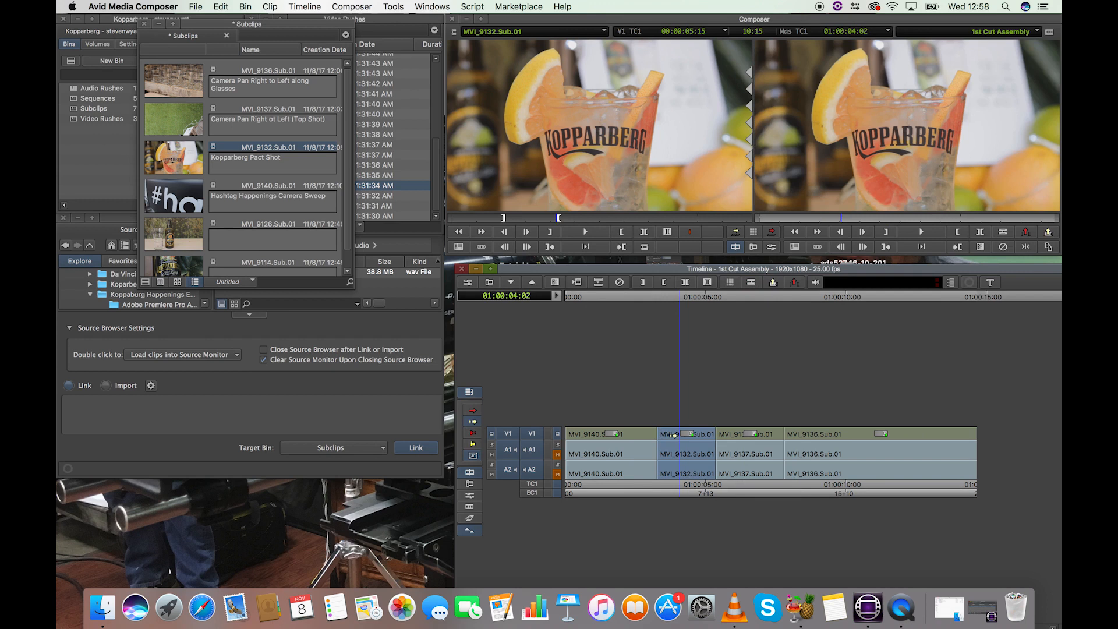
{"action": "left_click_drag", "start_coordinate": [600, 437], "coordinate": [580, 439]}
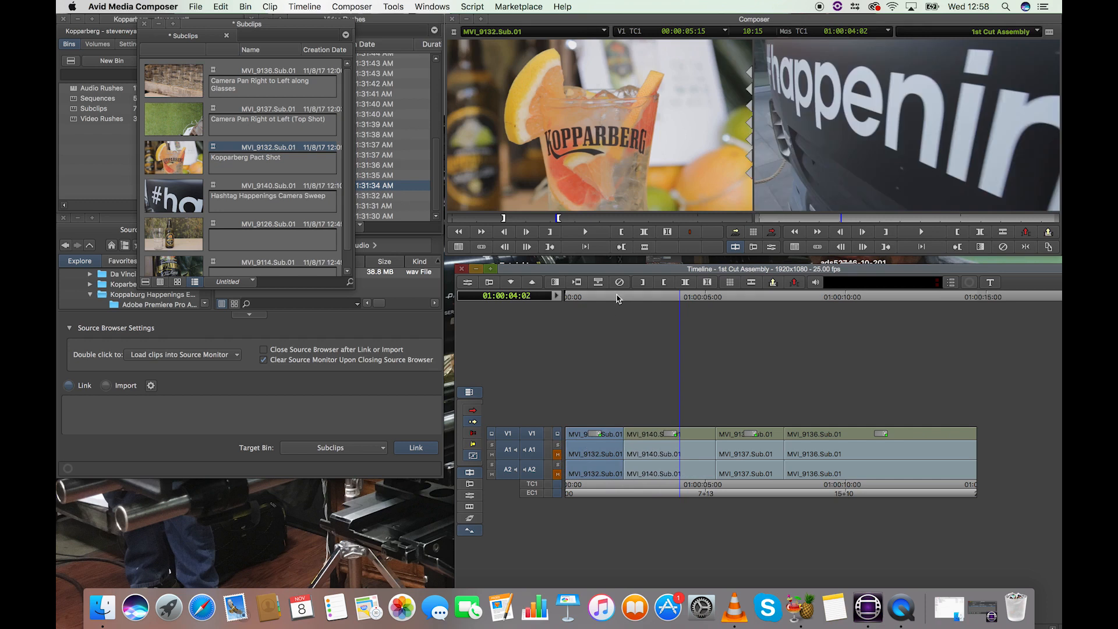
{"action": "left_click", "coordinate": [604, 297]}
{"action": "key", "text": "space"}
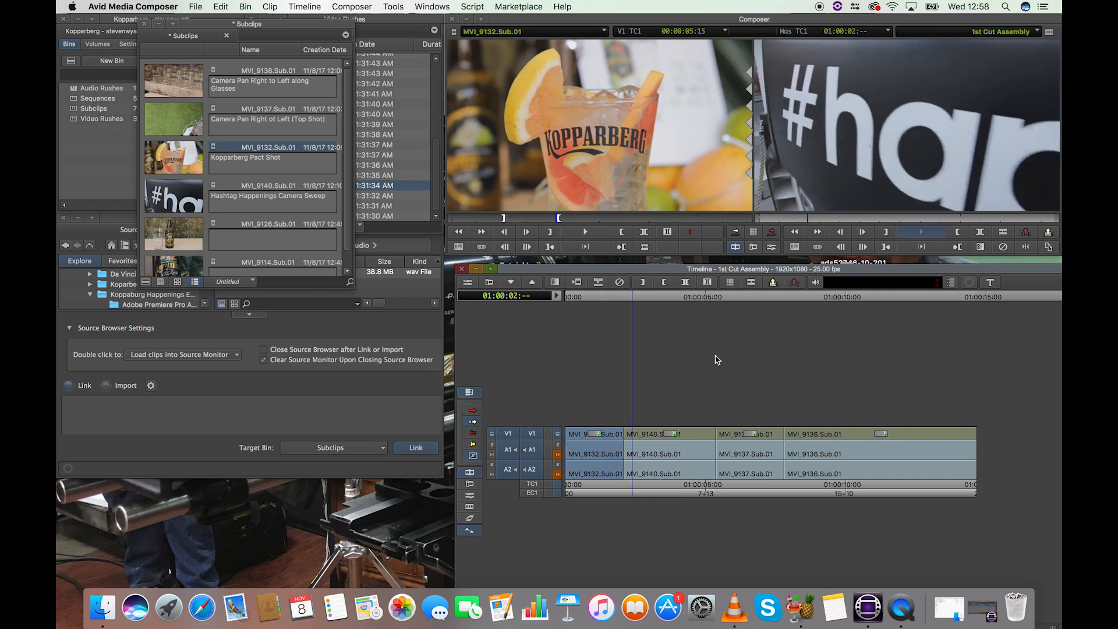
{"action": "key", "text": "super+]"}
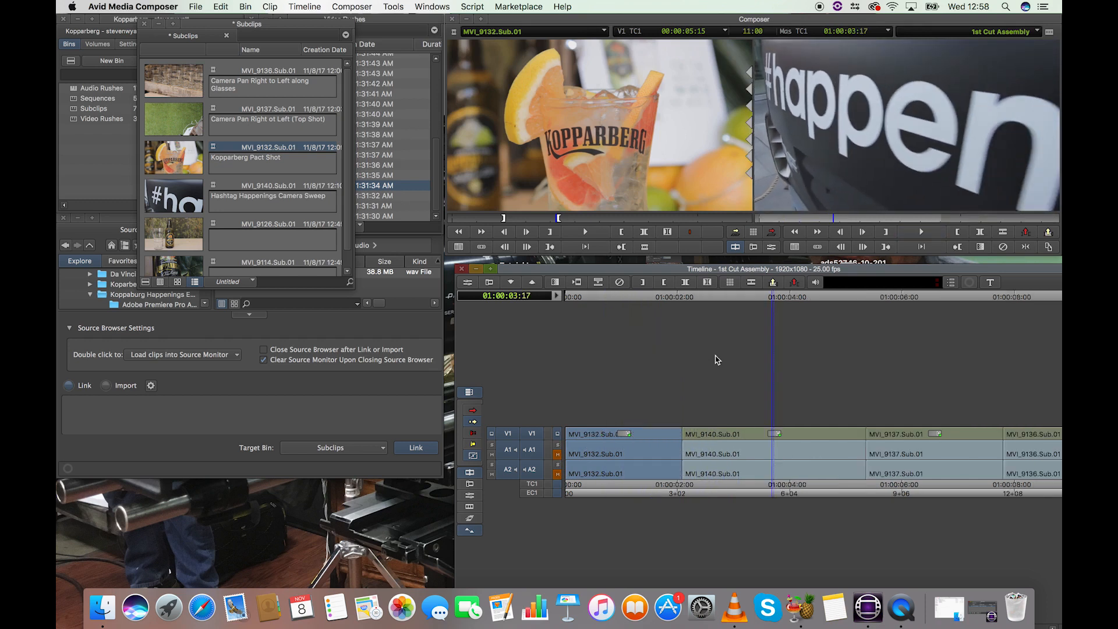
{"action": "key", "text": "space"}
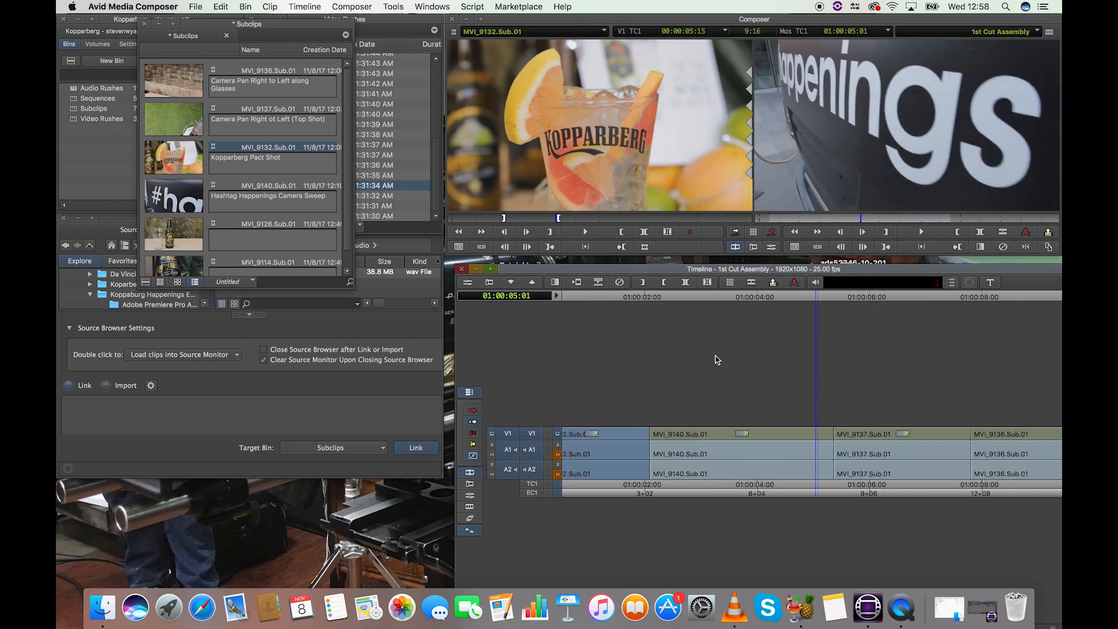
{"action": "key", "text": "super+["}
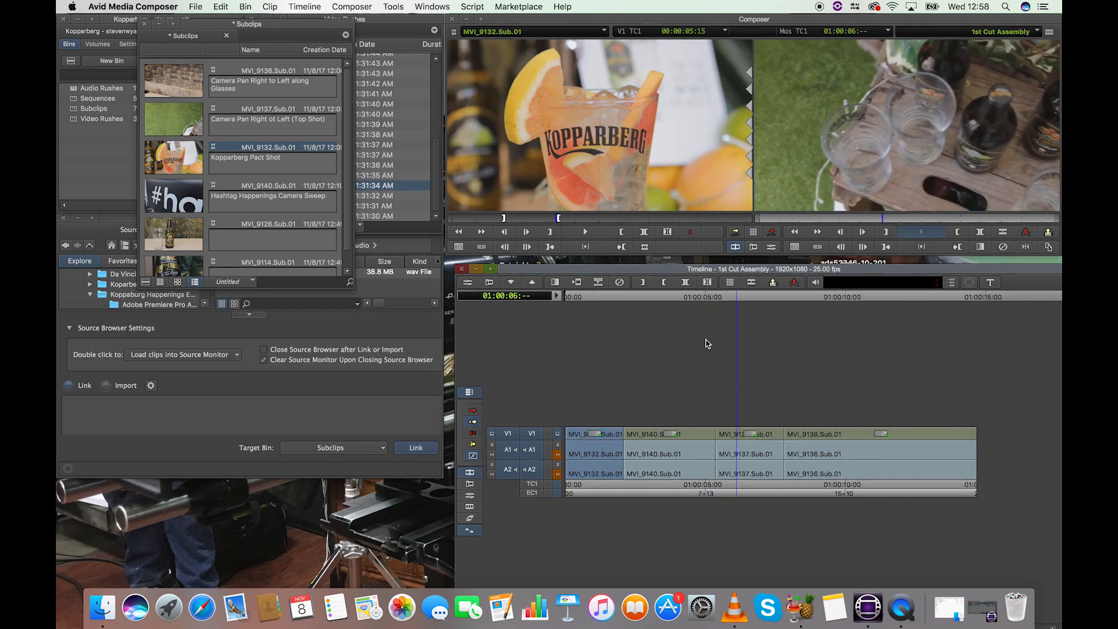
{"action": "key", "text": "space"}
{"action": "left_click_drag", "start_coordinate": [616, 301], "coordinate": [588, 308]}
{"action": "key", "text": "super+z"}
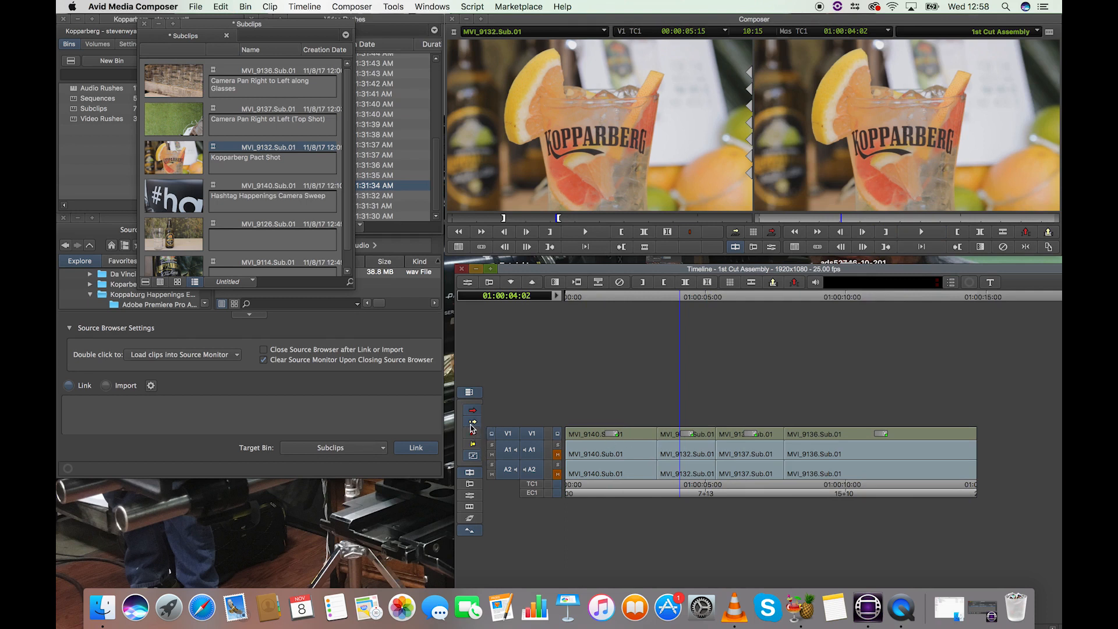
Step: Move the MVI_9132.Sub.01 segment to the sequence start in lift/overwrite mode, covering the opening of MVI_9140.Sub.01, and play it back
{"action": "left_click_drag", "start_coordinate": [683, 436], "coordinate": [599, 440]}
{"action": "left_click", "coordinate": [621, 299]}
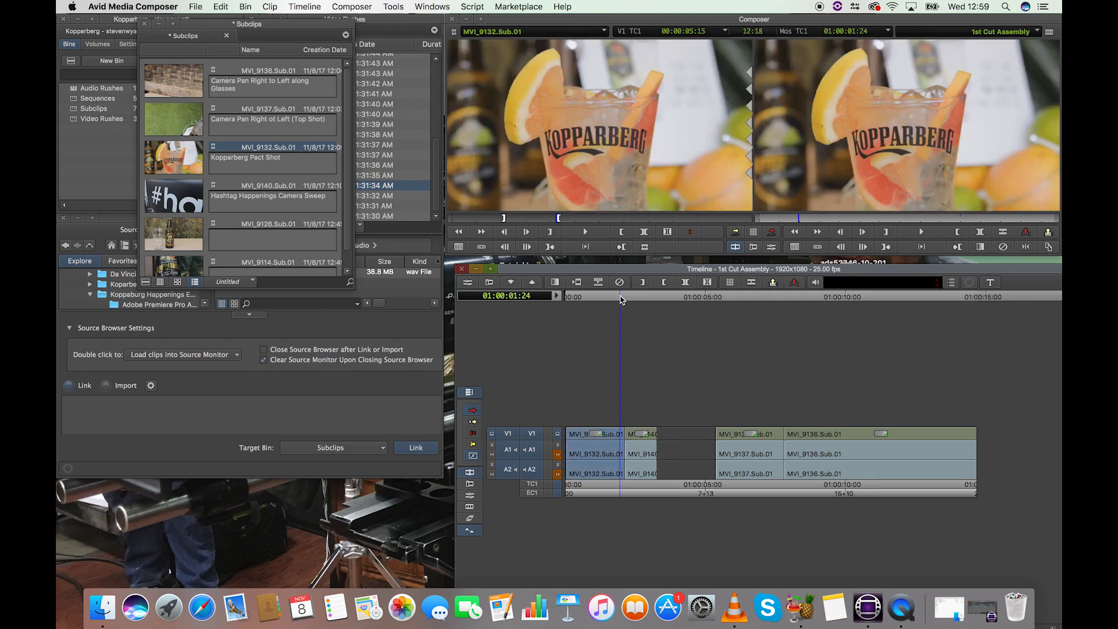
{"action": "key", "text": "space"}
{"action": "key", "text": "space"}
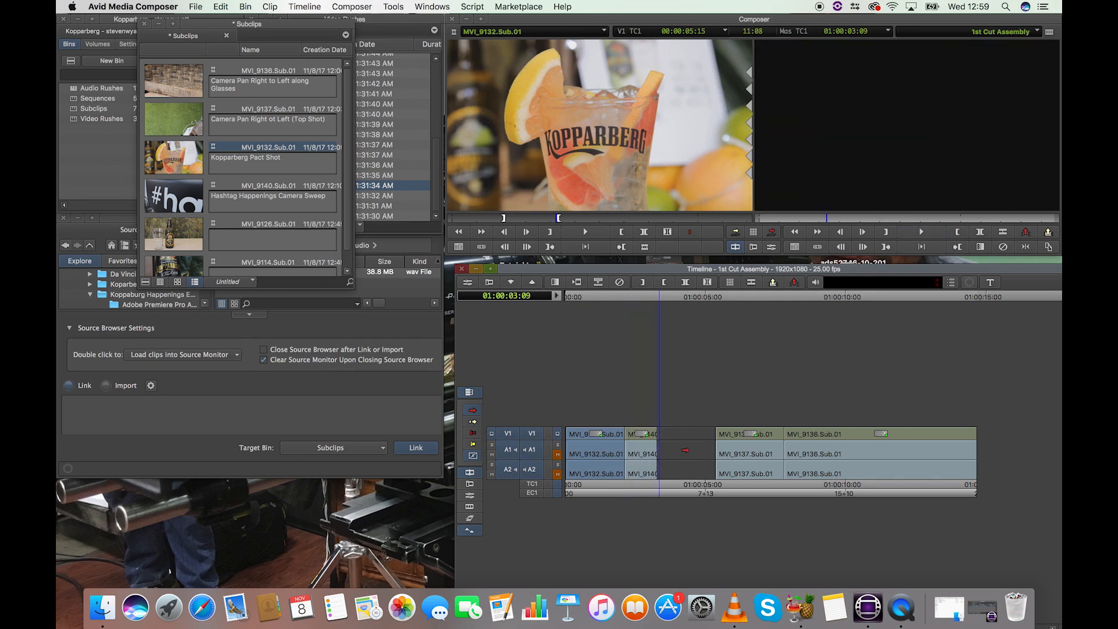
{"action": "left_click_drag", "start_coordinate": [624, 297], "coordinate": [565, 298]}
{"action": "key", "text": "space"}
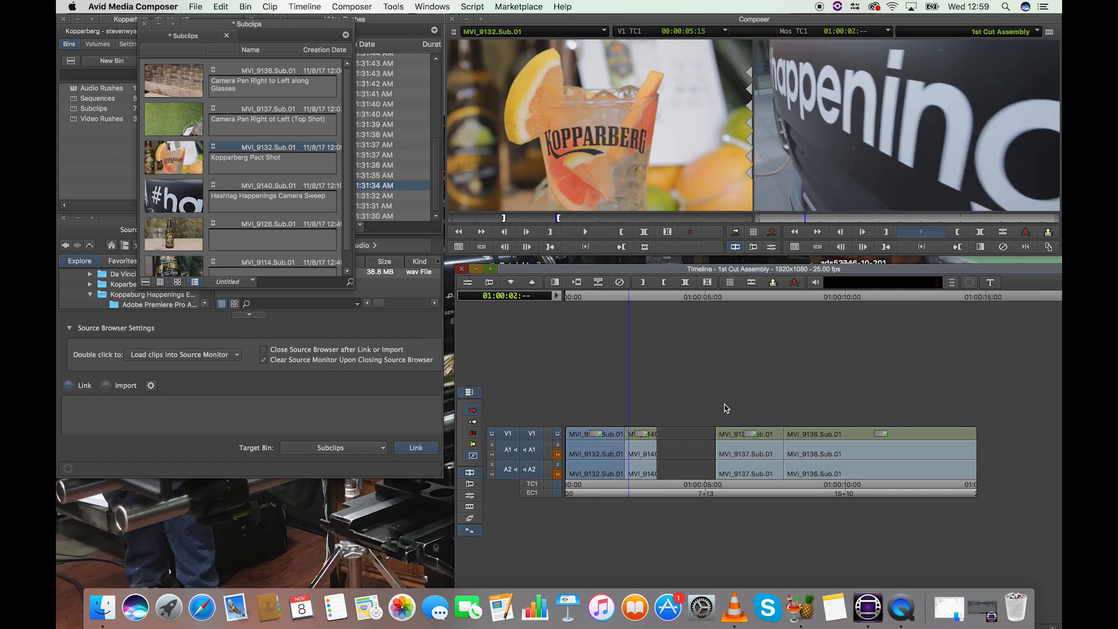
{"action": "key", "text": "space"}
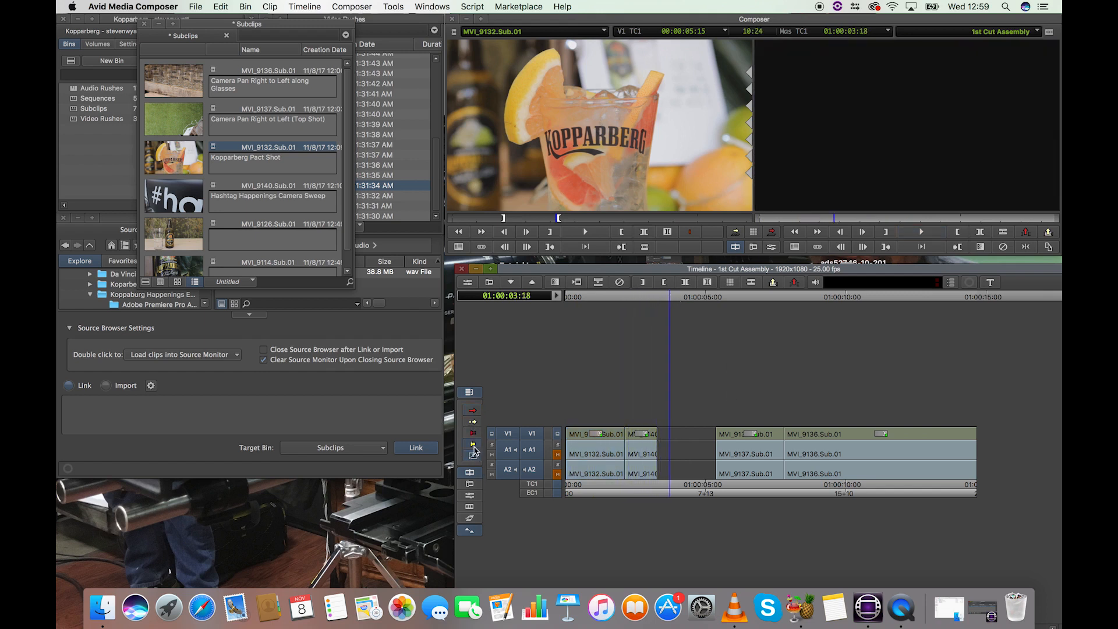
Step: Ripple-trim the head of MVI_9140.Sub.01 by -44 frames at its cut with MVI_9132.Sub.01, and play across the cut
{"action": "left_click", "coordinate": [633, 435]}
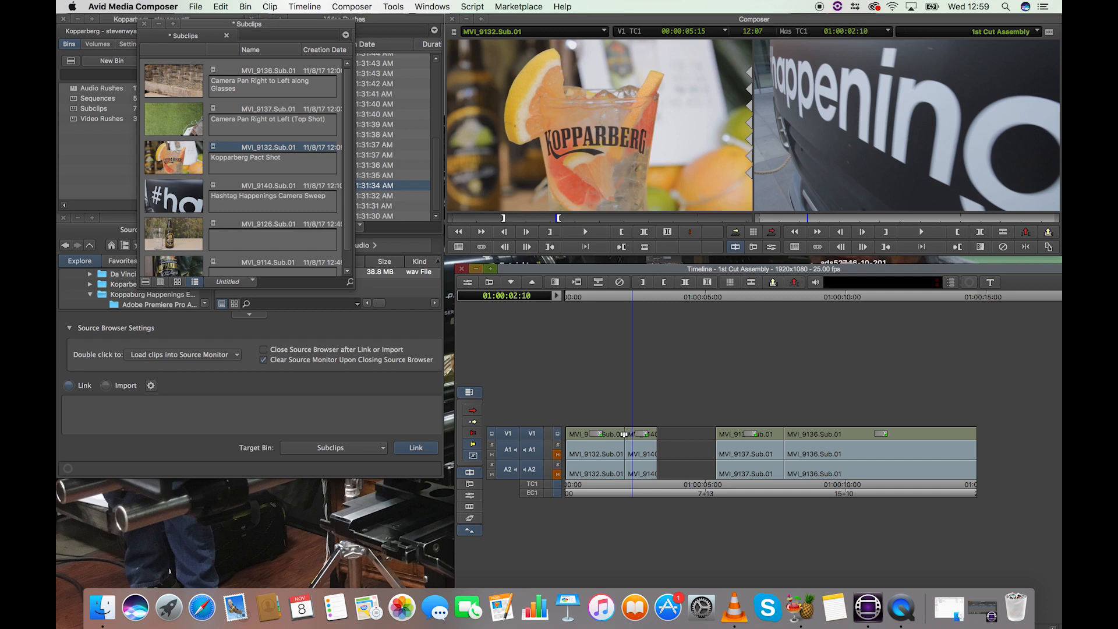
{"action": "left_click_drag", "start_coordinate": [629, 436], "coordinate": [581, 444]}
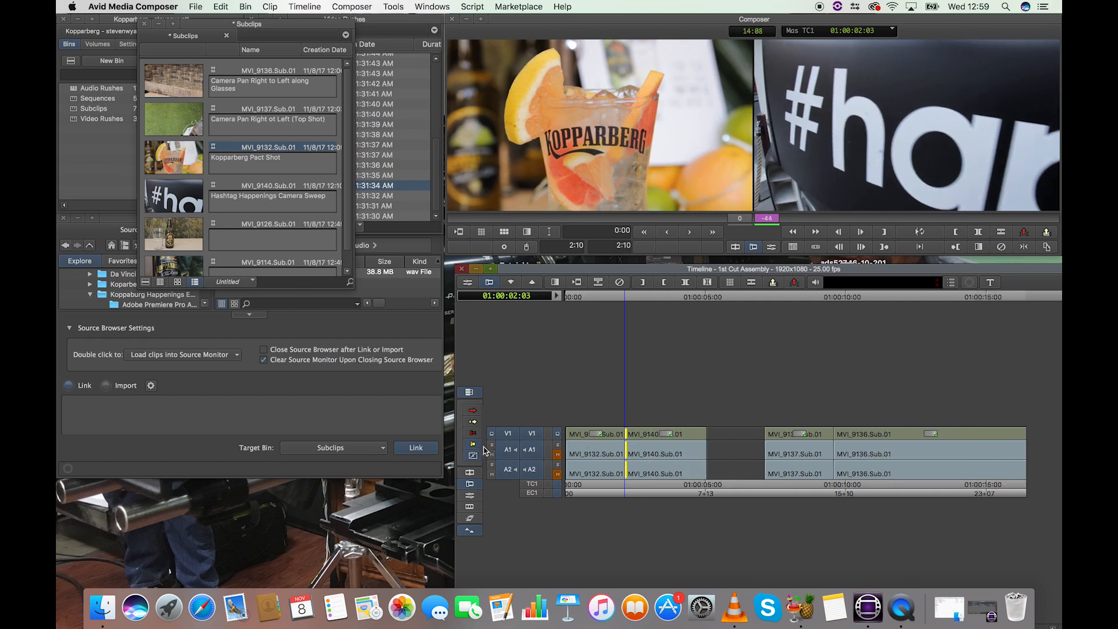
{"action": "left_click_drag", "start_coordinate": [624, 297], "coordinate": [611, 298]}
{"action": "key", "text": "space"}
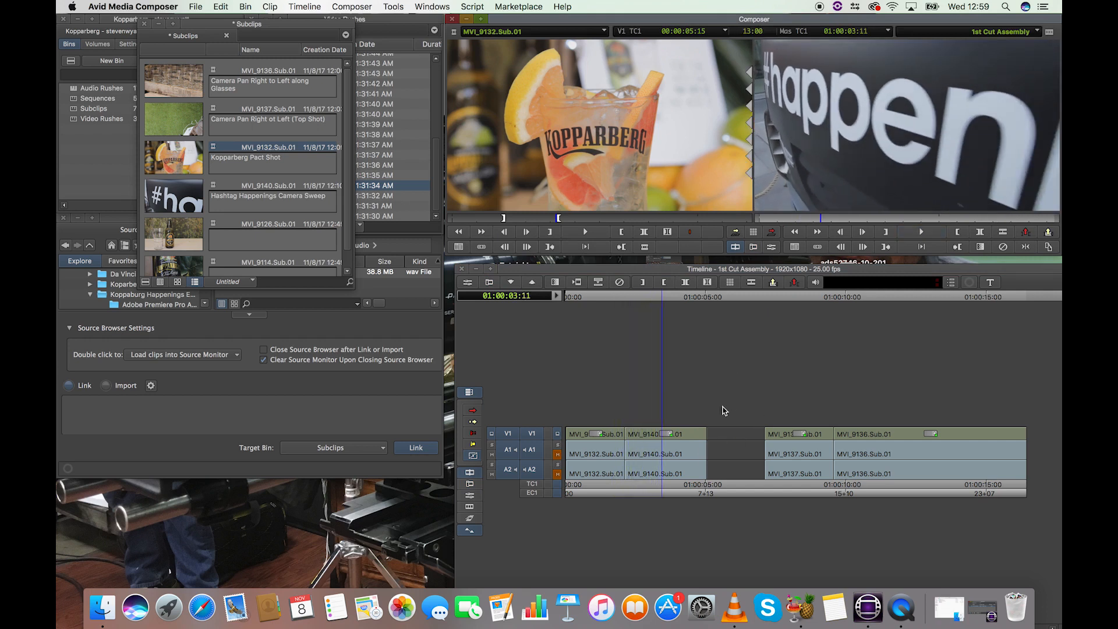
Step: Try extracting the filler gap before MVI_9137.Sub.01 on V1, A1 and A2, play the closed-up sequence, and undo the deletion
{"action": "left_click", "coordinate": [475, 426]}
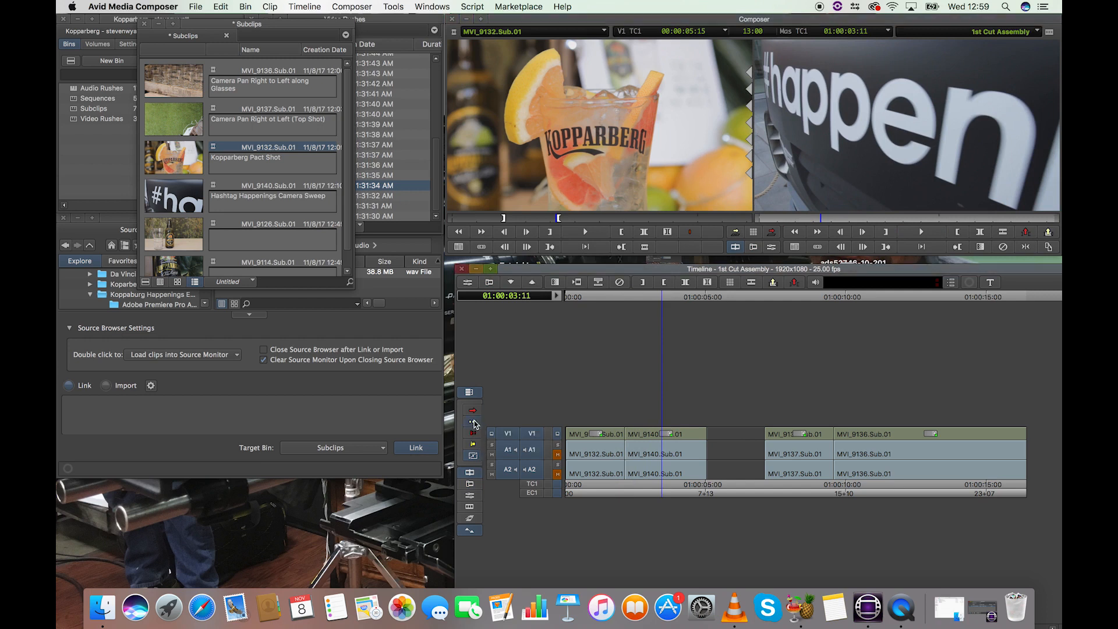
{"action": "left_click", "coordinate": [722, 434]}
{"action": "left_click", "coordinate": [726, 443], "text": "shift"}
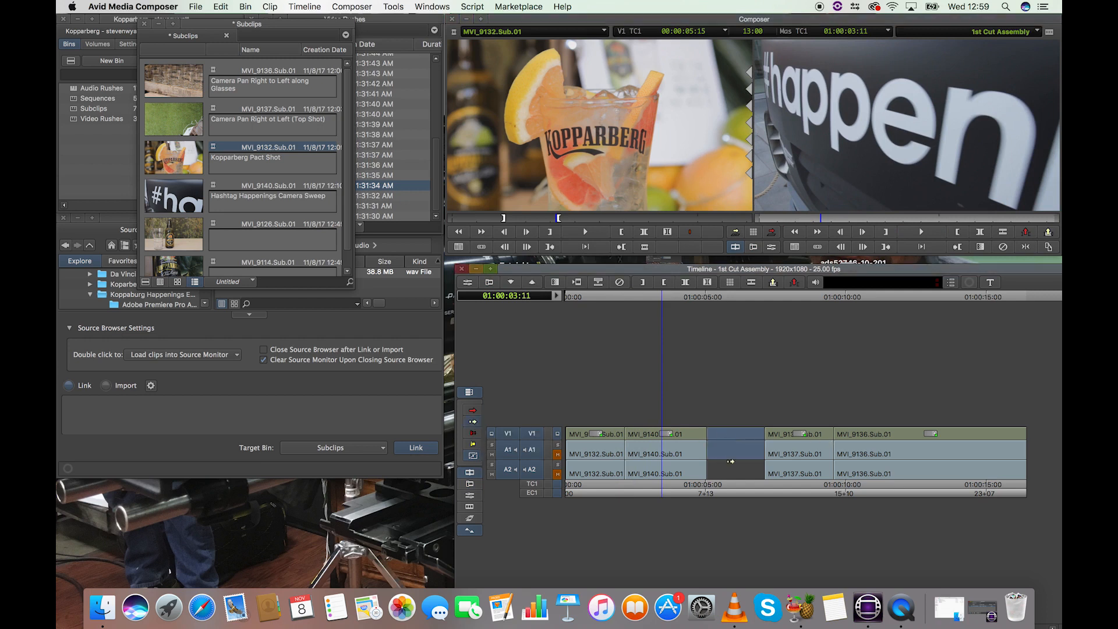
{"action": "left_click", "coordinate": [732, 469], "text": "shift"}
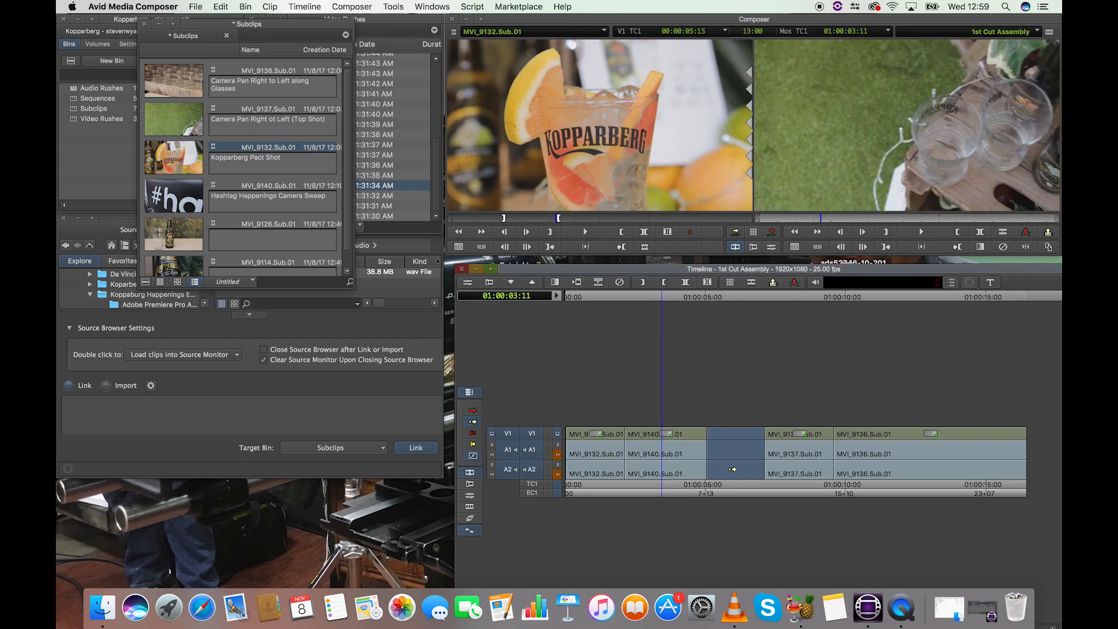
{"action": "key", "text": "Delete"}
{"action": "left_click", "coordinate": [607, 310]}
{"action": "key", "text": "space"}
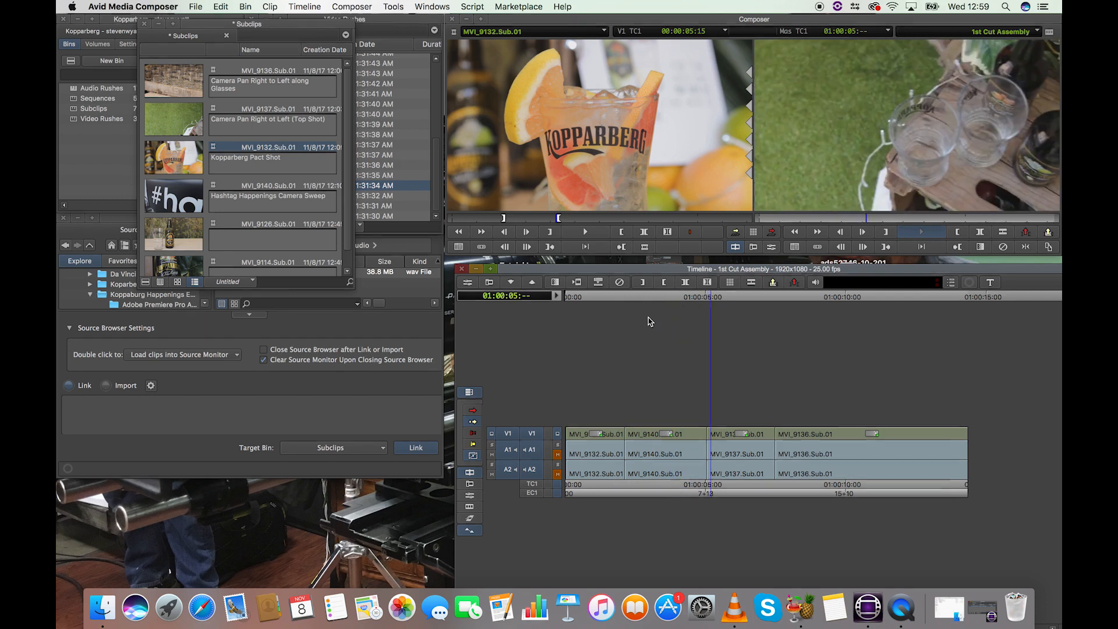
{"action": "key", "text": "space"}
{"action": "key", "text": "super+z"}
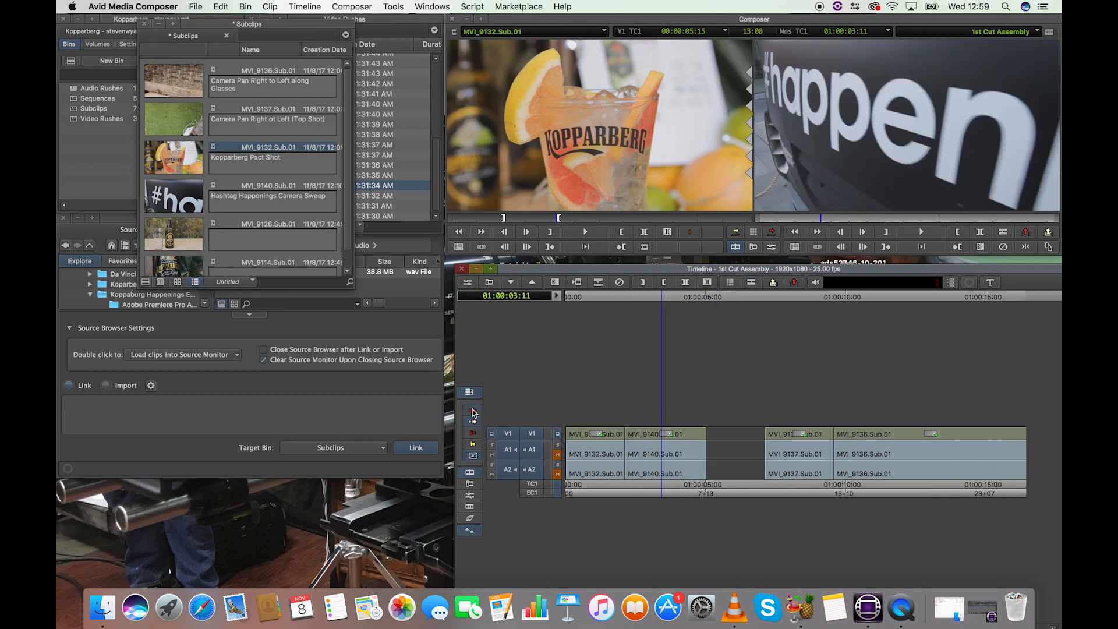
Step: Move the MVI_9137.Sub.01 and MVI_9136.Sub.01 segments together in lift/overwrite mode to close the gap after MVI_9140.Sub.01
{"action": "left_click", "coordinate": [472, 410]}
{"action": "left_click", "coordinate": [792, 434]}
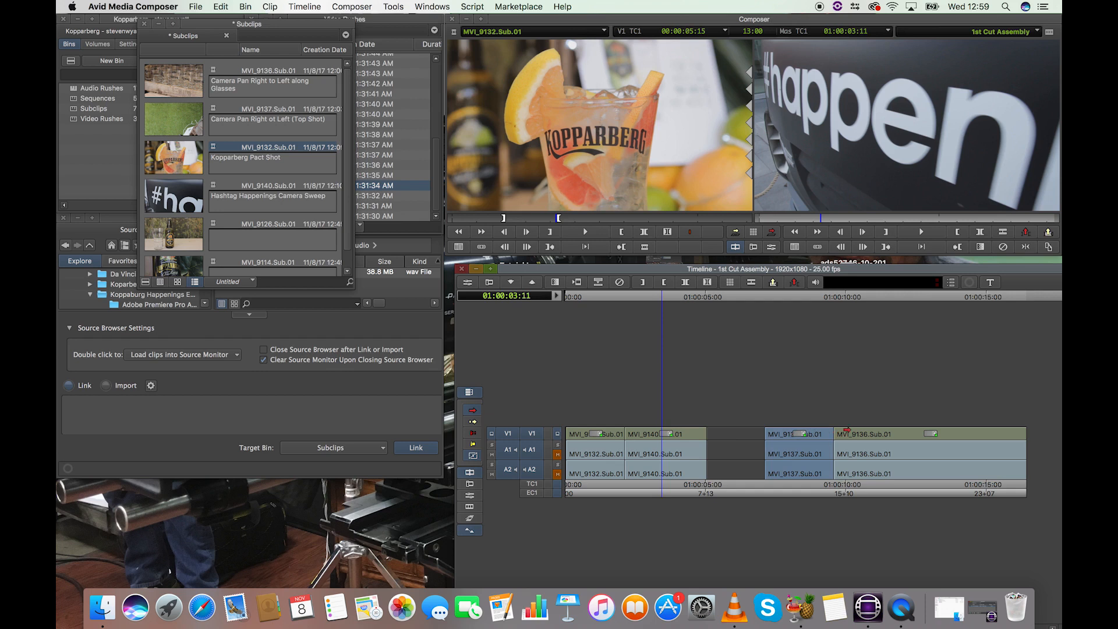
{"action": "left_click", "coordinate": [706, 298]}
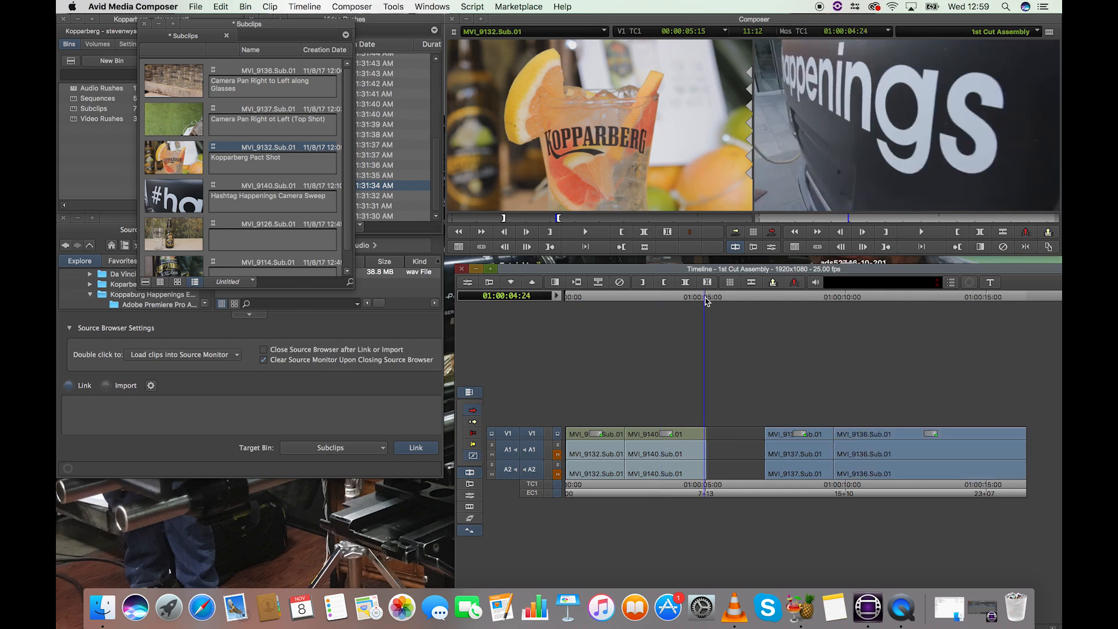
{"action": "key", "text": "super+bracketright"}
{"action": "key", "text": "super+bracketright"}
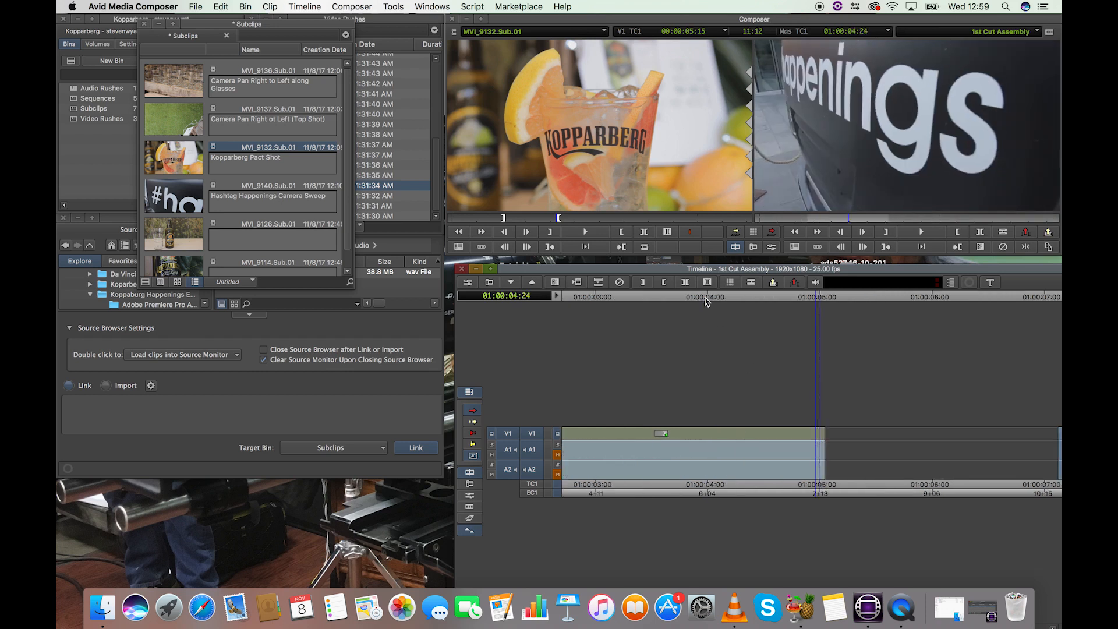
{"action": "left_click_drag", "start_coordinate": [1057, 435], "coordinate": [825, 440]}
Step: Play the sequence from within MVI_9140.Sub.01 across the closed gap, return to the start, and deselect the moved segments
{"action": "left_click_drag", "start_coordinate": [819, 297], "coordinate": [704, 297]}
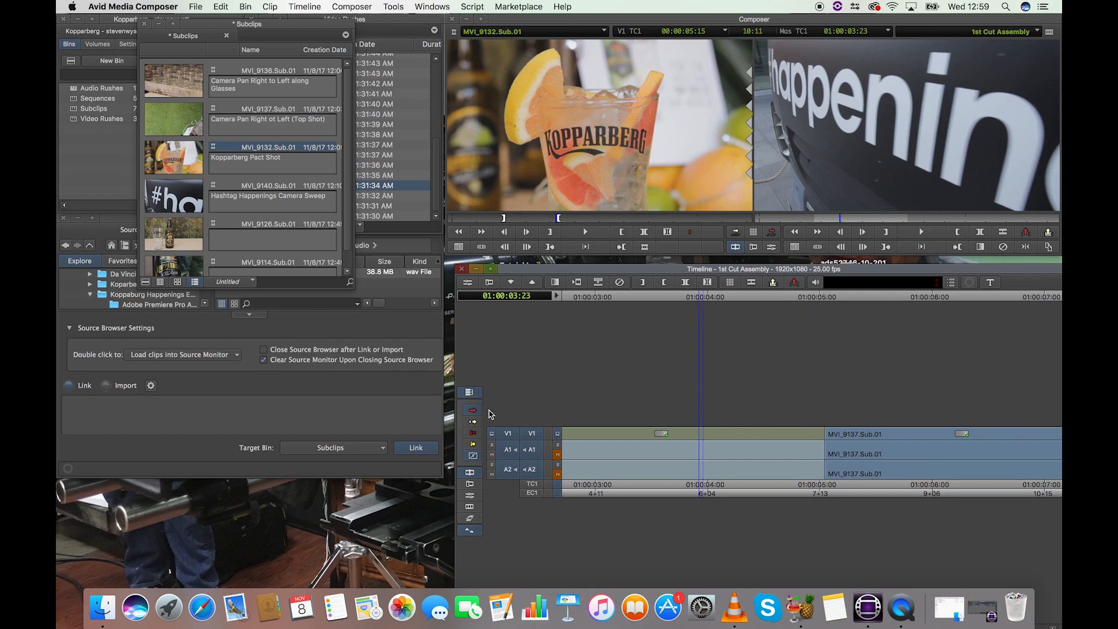
{"action": "key", "text": "super+slash"}
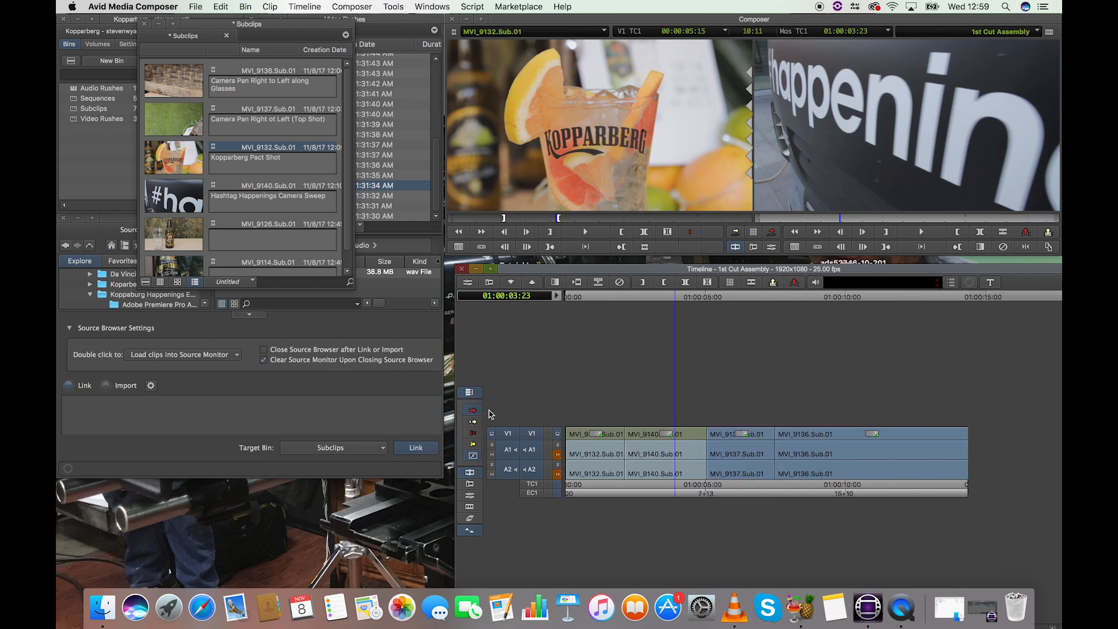
{"action": "key", "text": "space"}
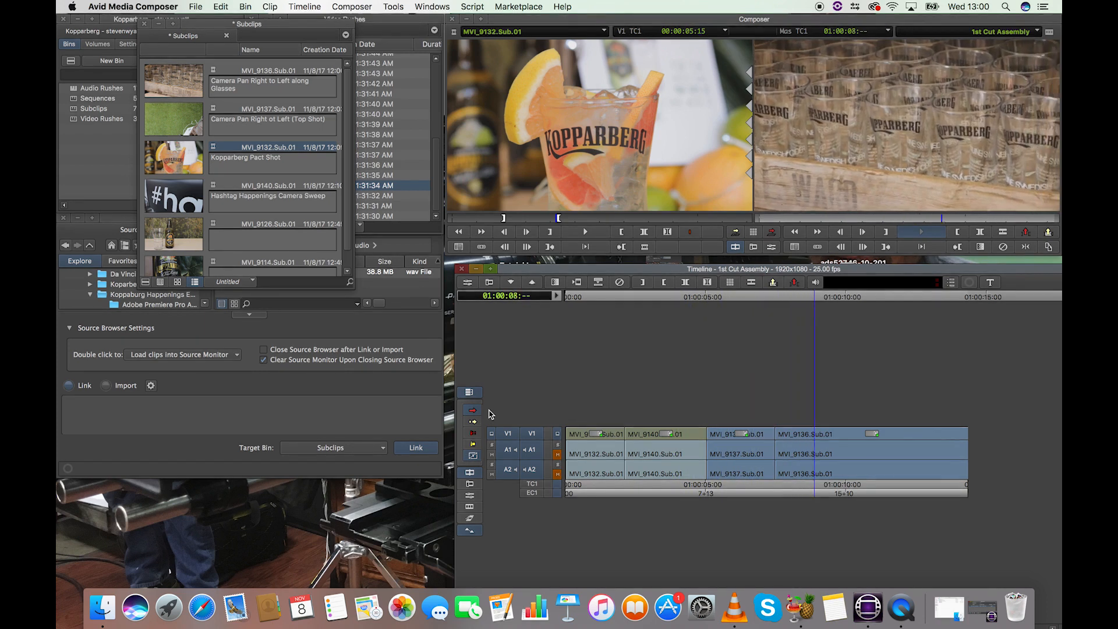
{"action": "key", "text": "space"}
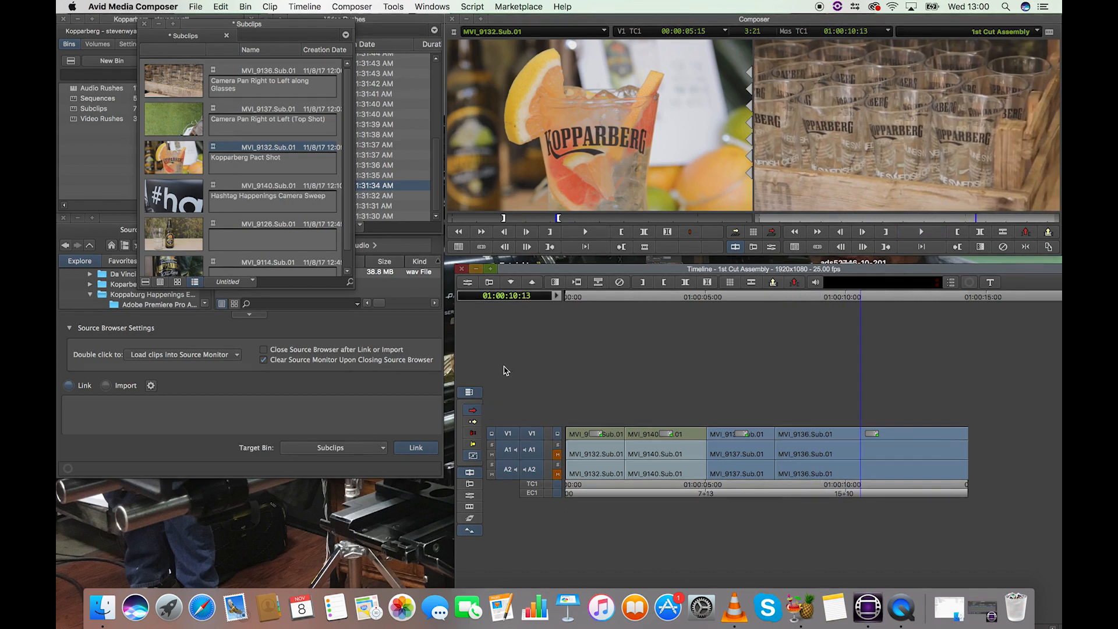
{"action": "key", "text": "Home"}
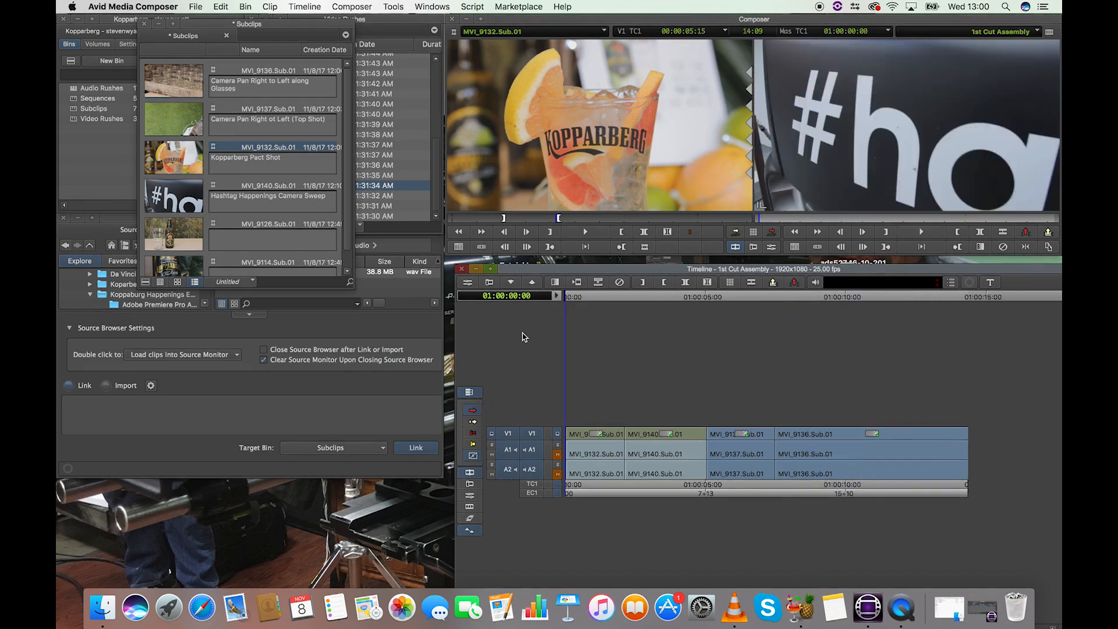
{"action": "left_click", "coordinate": [580, 298]}
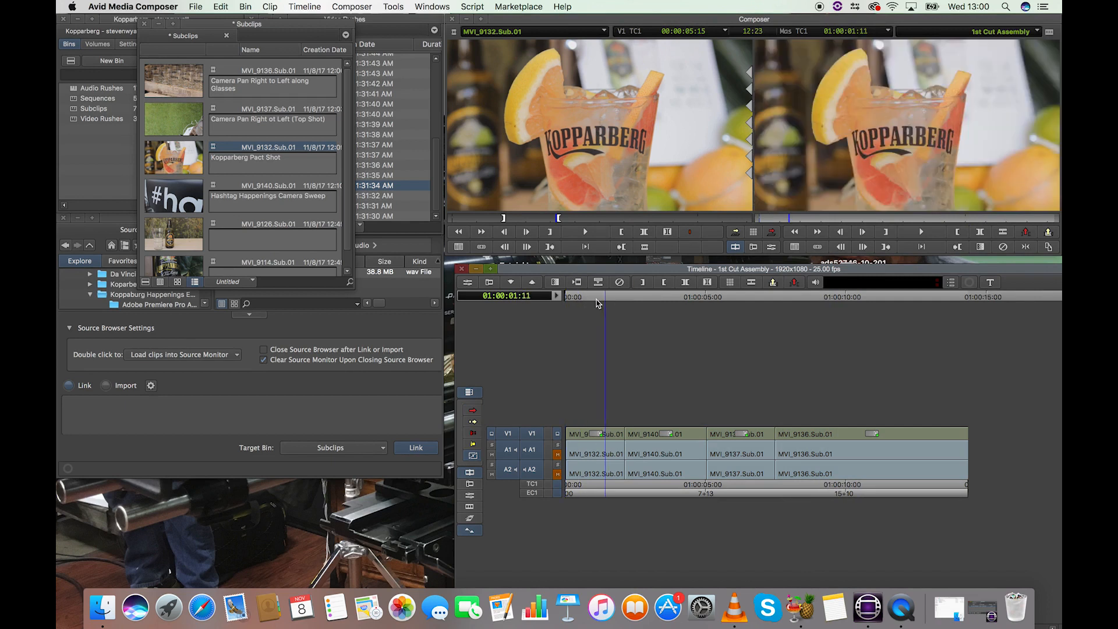
{"action": "key", "text": "Home"}
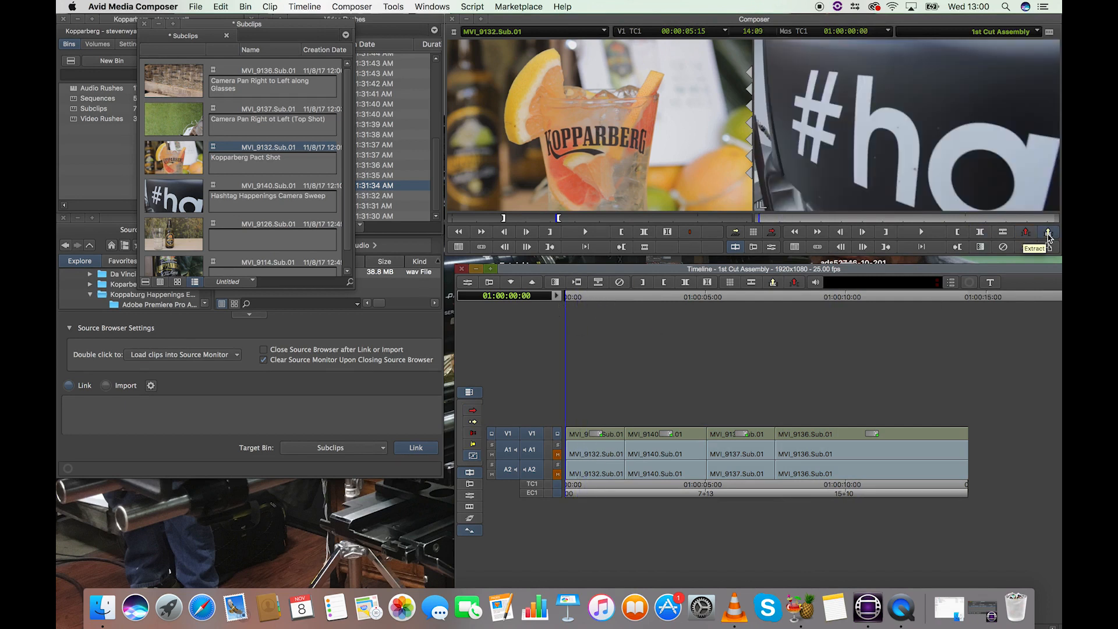
{"action": "left_click", "coordinate": [597, 300]}
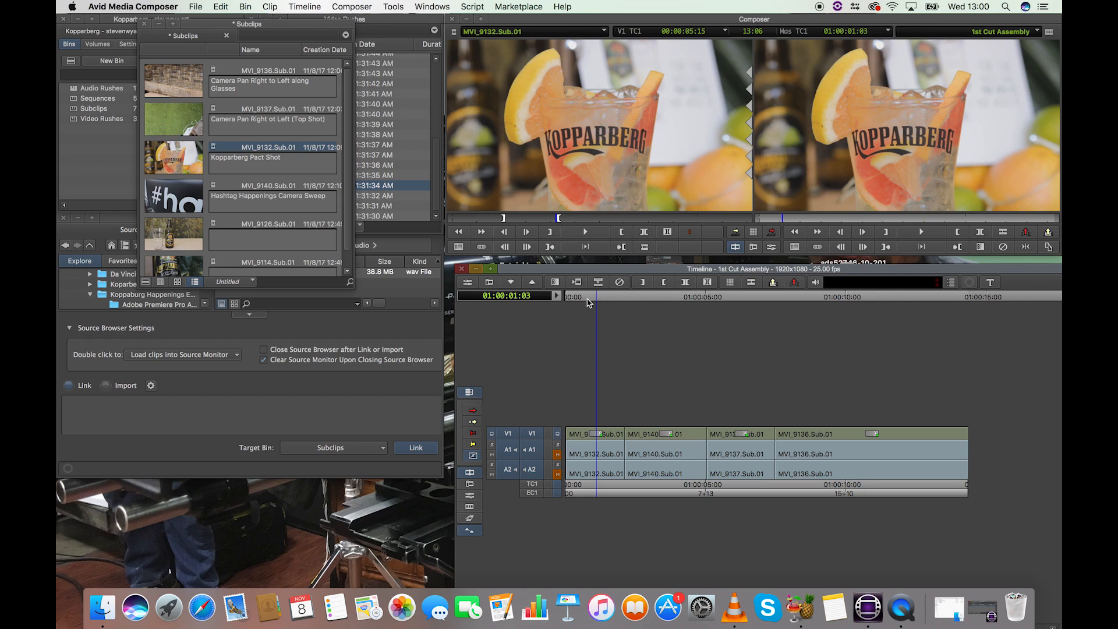
{"action": "left_click_drag", "start_coordinate": [592, 298], "coordinate": [603, 299]}
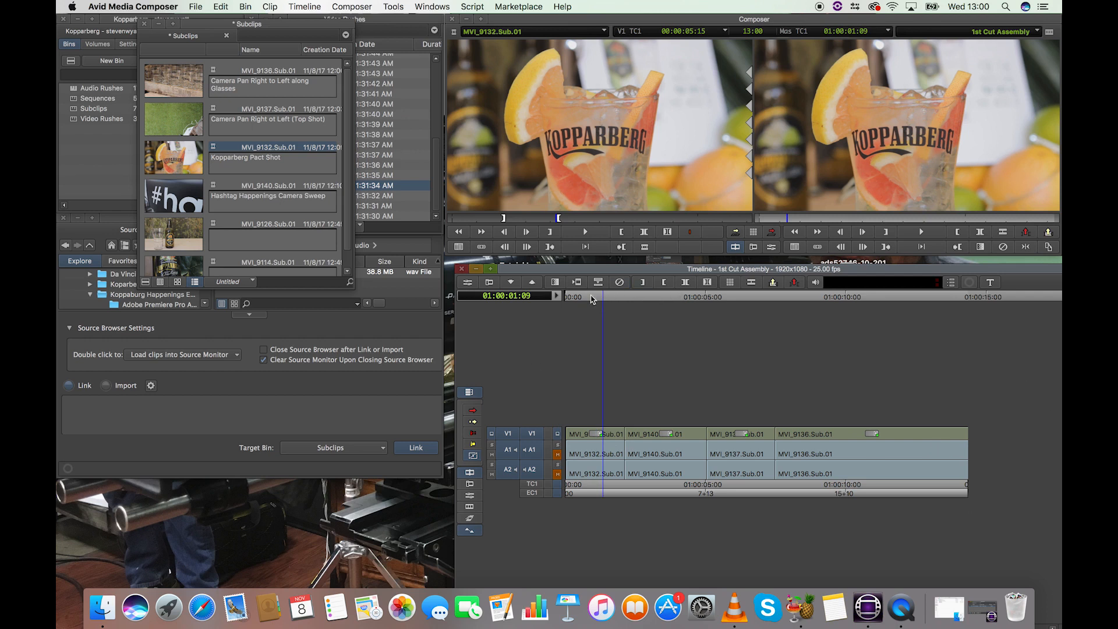
Step: Try lifting the A1 and A2 audio across the entire marked sequence with V1 deselected, clear the marks, and undo both changes
{"action": "key", "text": "Home"}
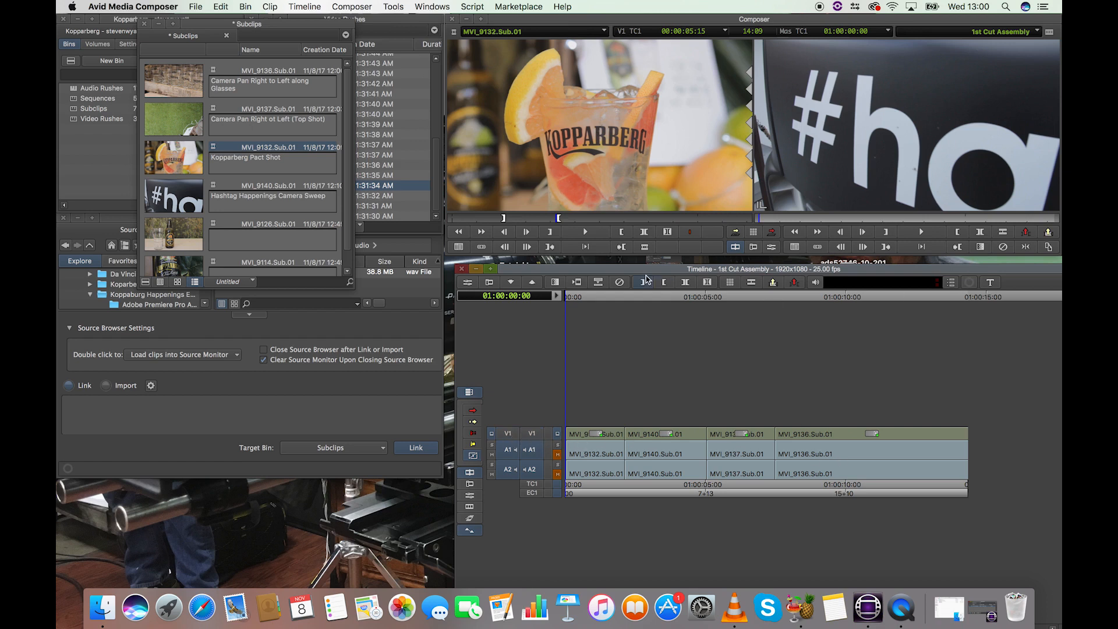
{"action": "left_click_drag", "start_coordinate": [573, 299], "coordinate": [998, 312]}
{"action": "key", "text": "i"}
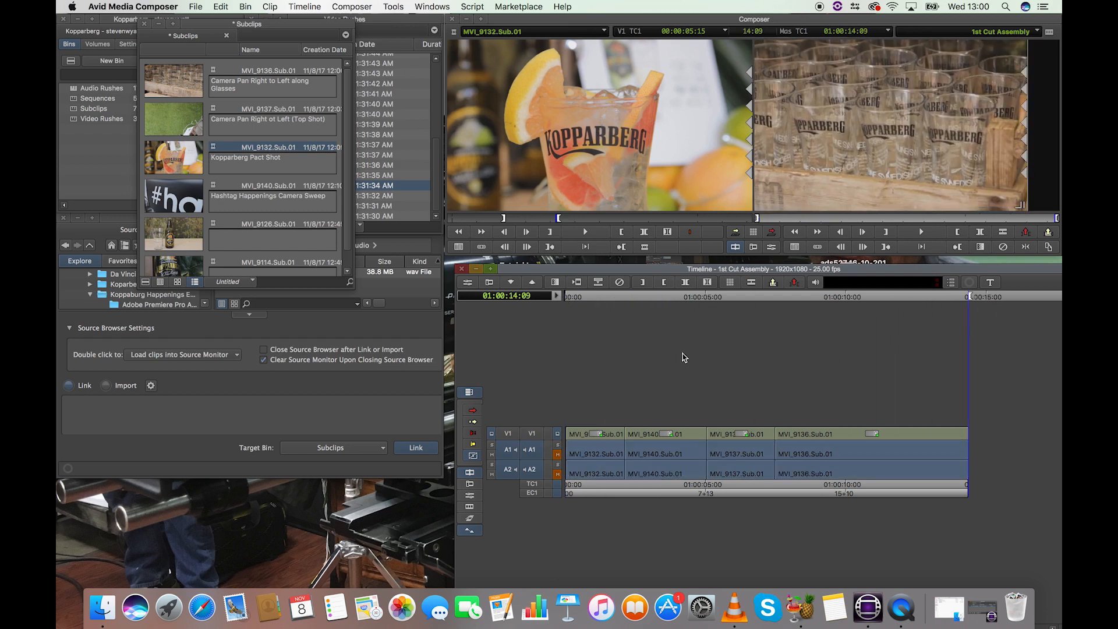
{"action": "left_click", "coordinate": [507, 431]}
{"action": "left_click", "coordinate": [747, 297]}
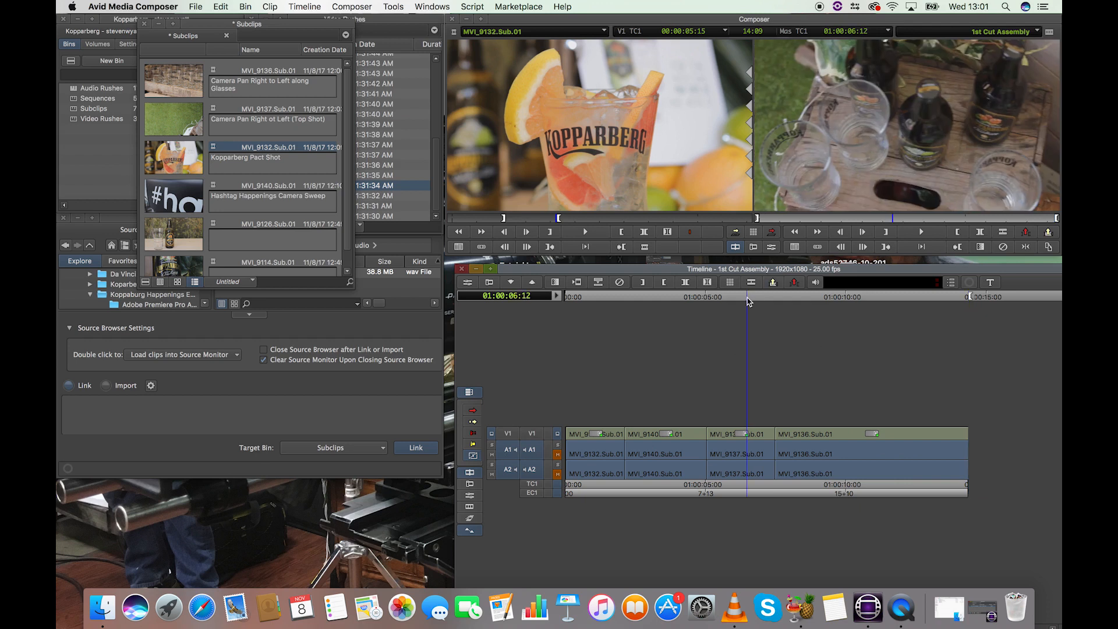
{"action": "left_click", "coordinate": [1026, 234]}
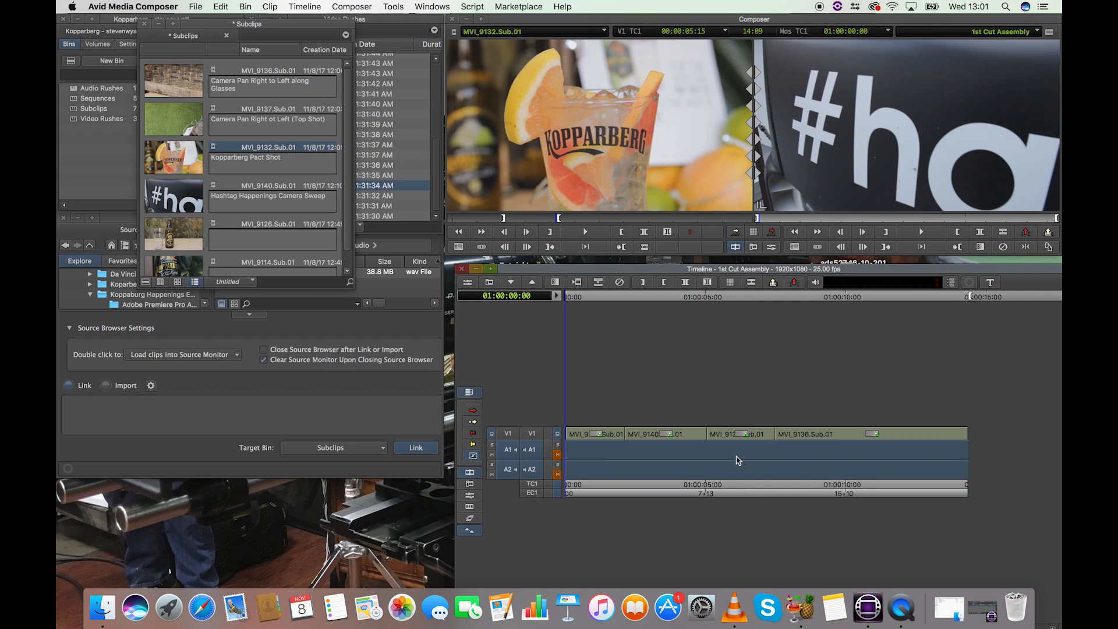
{"action": "left_click", "coordinate": [702, 298]}
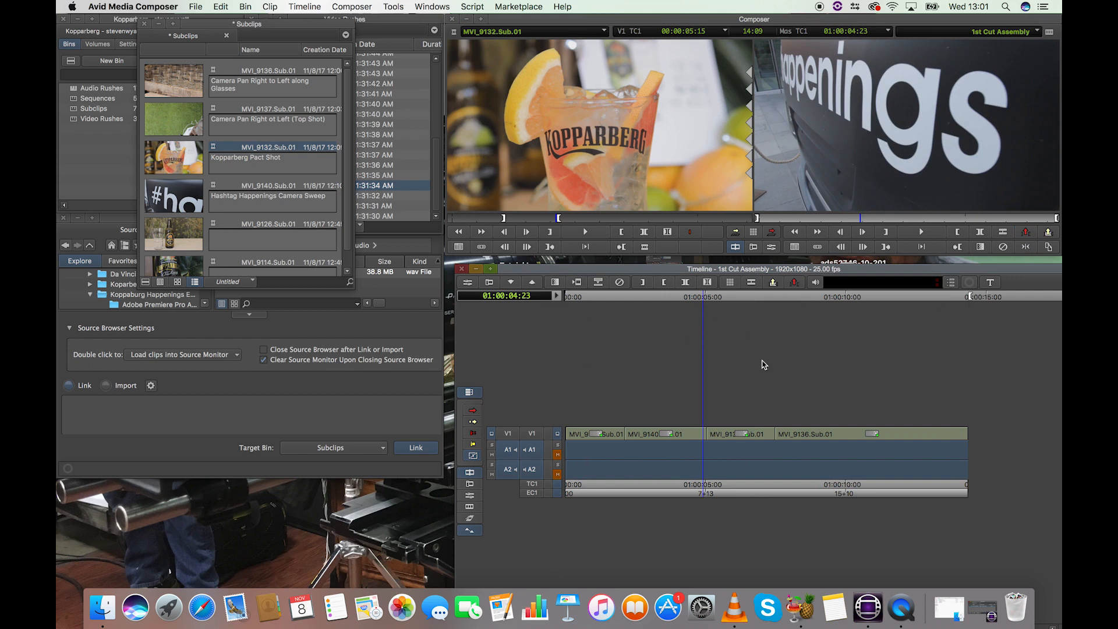
{"action": "key", "text": "g"}
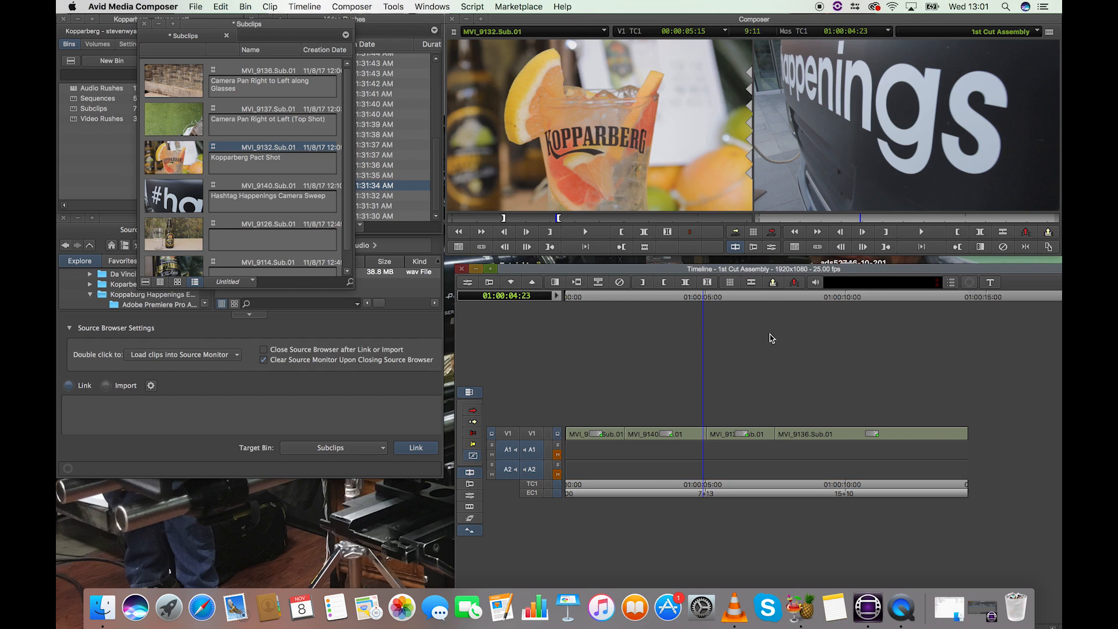
{"action": "key", "text": "t"}
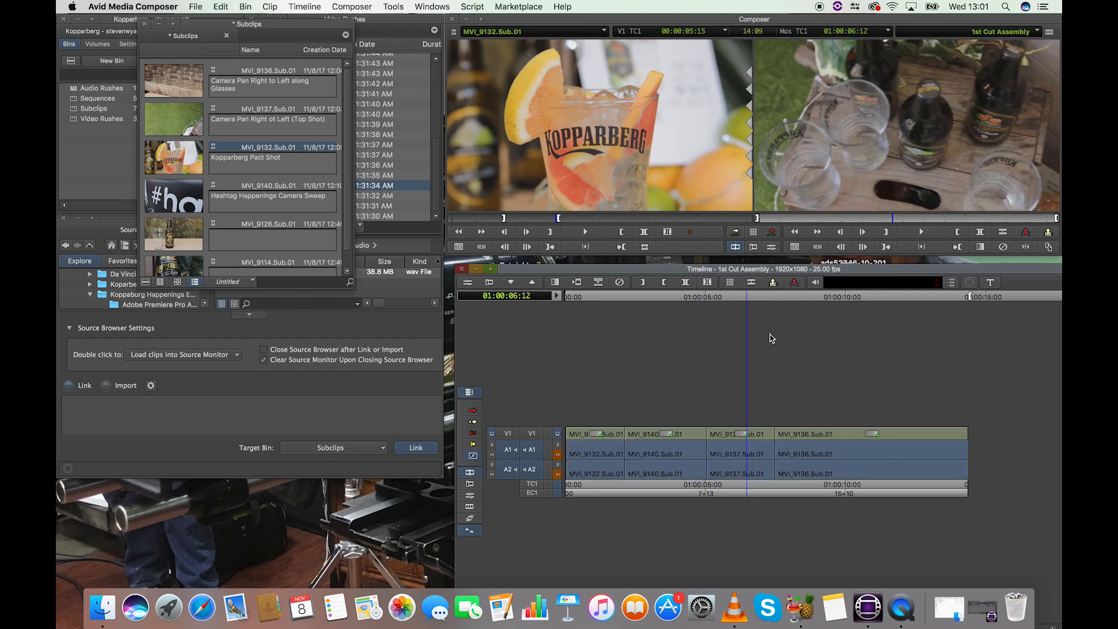
Step: Try lifting only the A1 and A2 audio between 01:00:01:18 and 01:00:02:21, and undo the lift
{"action": "left_click", "coordinate": [620, 298]}
{"action": "left_click_drag", "start_coordinate": [620, 298], "coordinate": [615, 300]}
{"action": "key", "text": "e"}
{"action": "left_click", "coordinate": [645, 302]}
{"action": "key", "text": "r"}
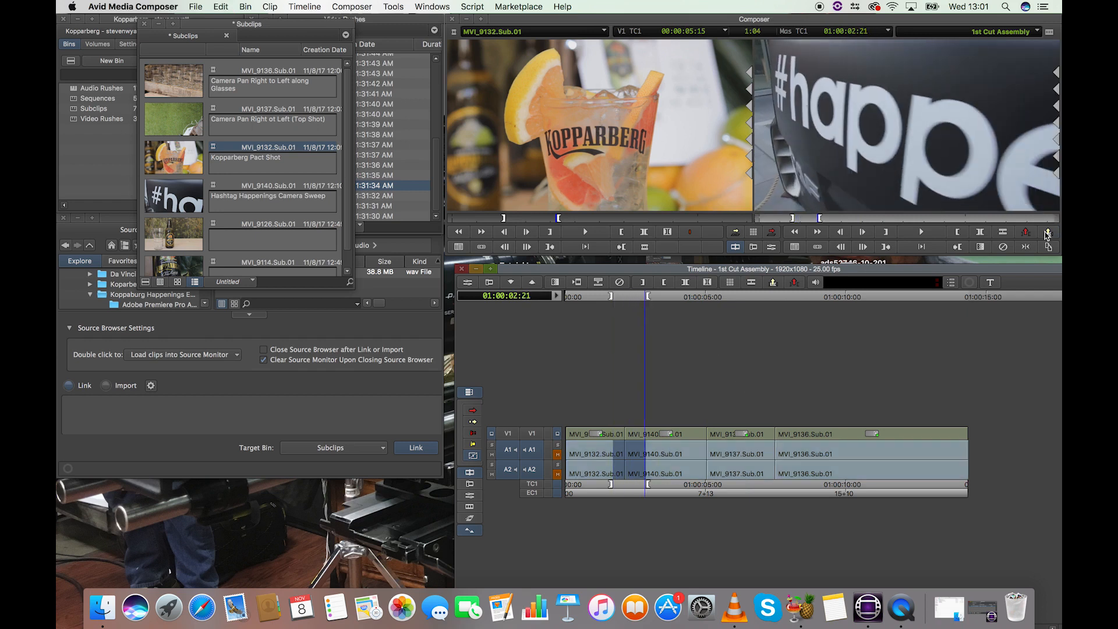
{"action": "left_click", "coordinate": [1027, 233]}
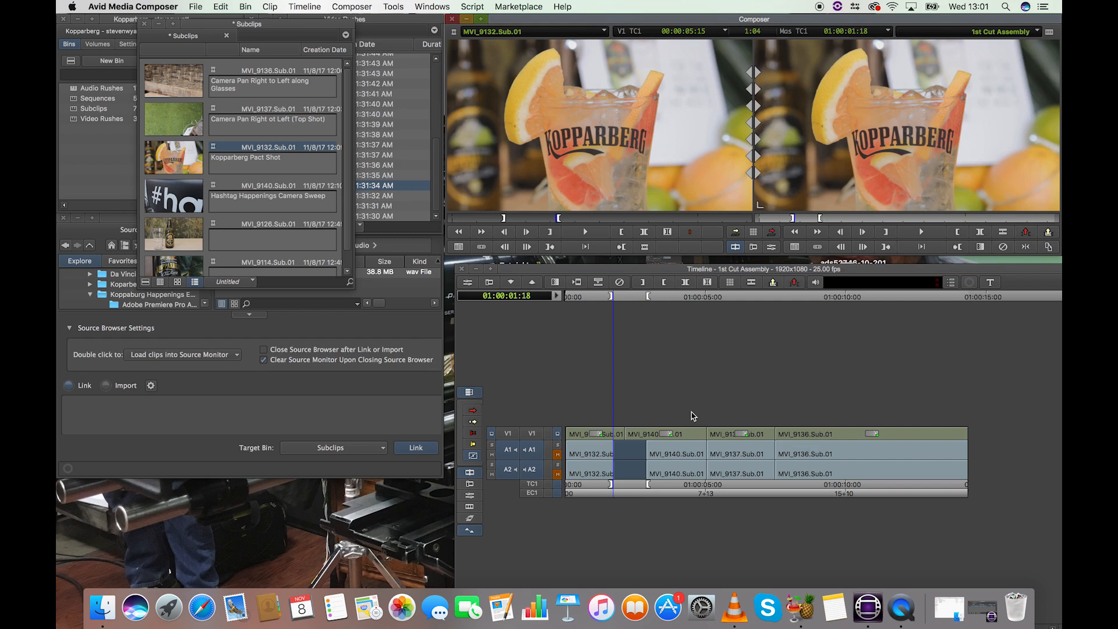
{"action": "left_click", "coordinate": [667, 297]}
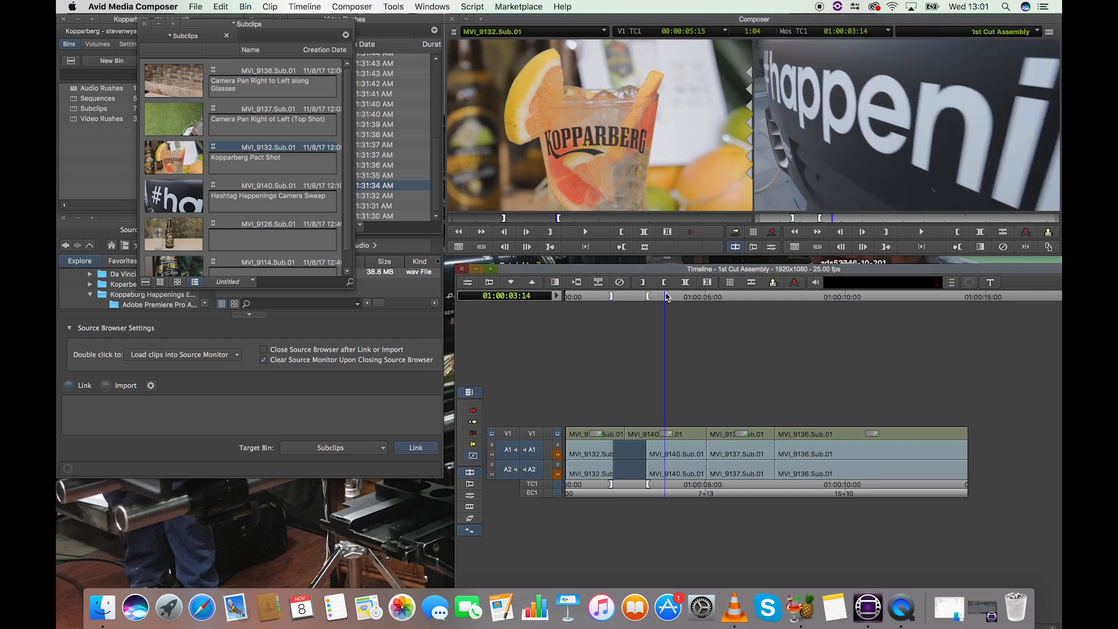
{"action": "key", "text": "super+z"}
Step: Mark the sequence again from its first to its last frame, try lifting the audio on A1 and A2, and undo it
{"action": "left_click_drag", "start_coordinate": [584, 296], "coordinate": [552, 299]}
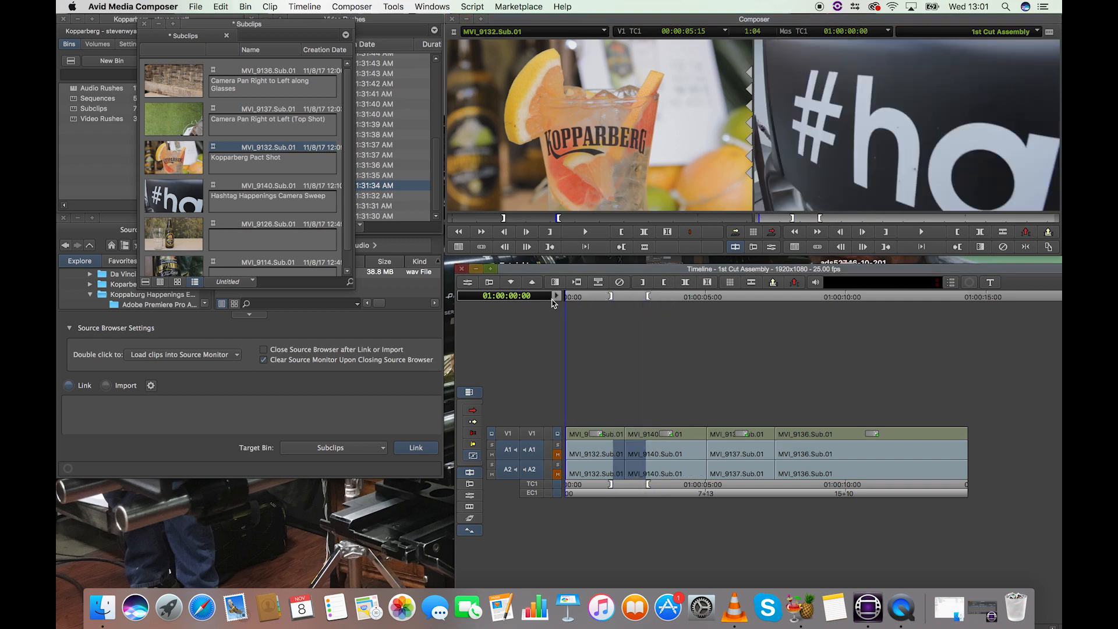
{"action": "key", "text": "i"}
{"action": "left_click_drag", "start_coordinate": [688, 296], "coordinate": [1054, 306]}
{"action": "key", "text": "o"}
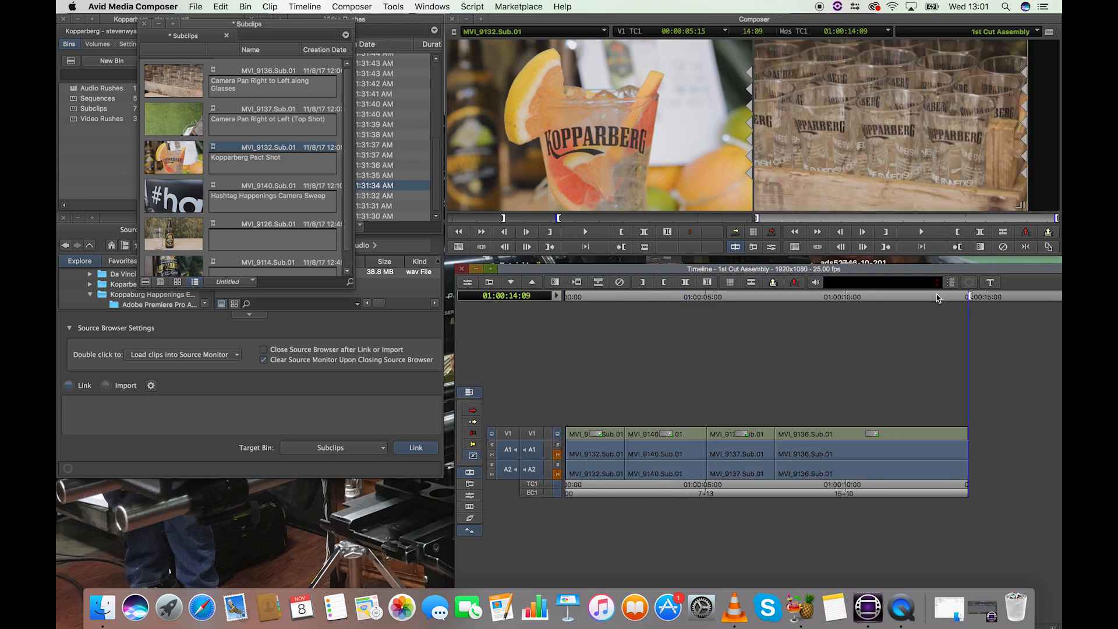
{"action": "left_click_drag", "start_coordinate": [933, 297], "coordinate": [786, 307]}
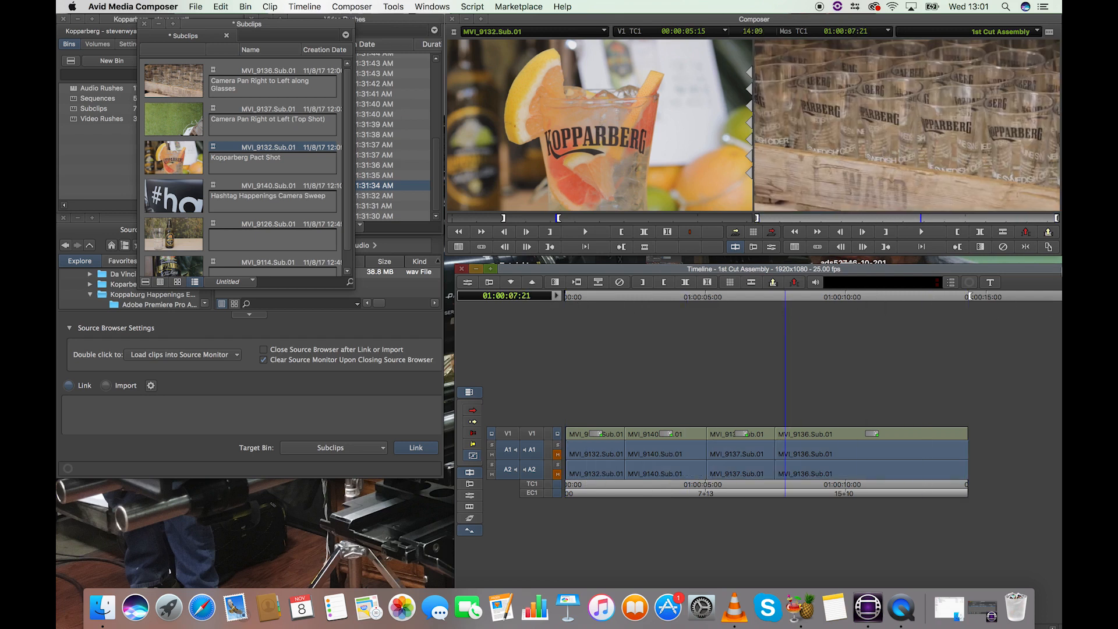
{"action": "left_click", "coordinate": [1025, 232]}
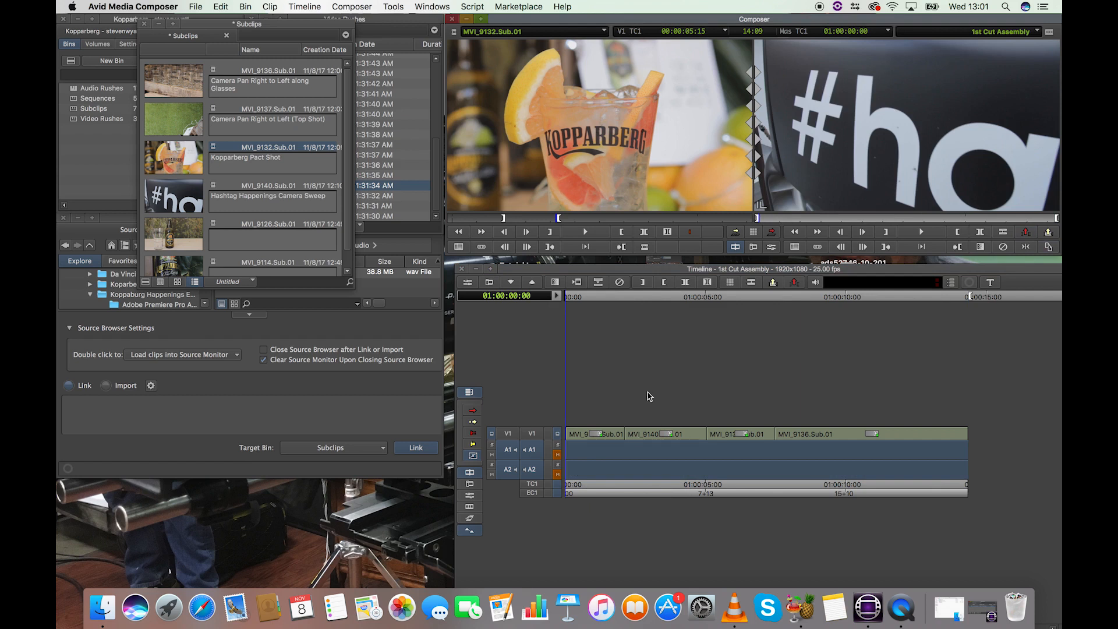
{"action": "key", "text": "super+z"}
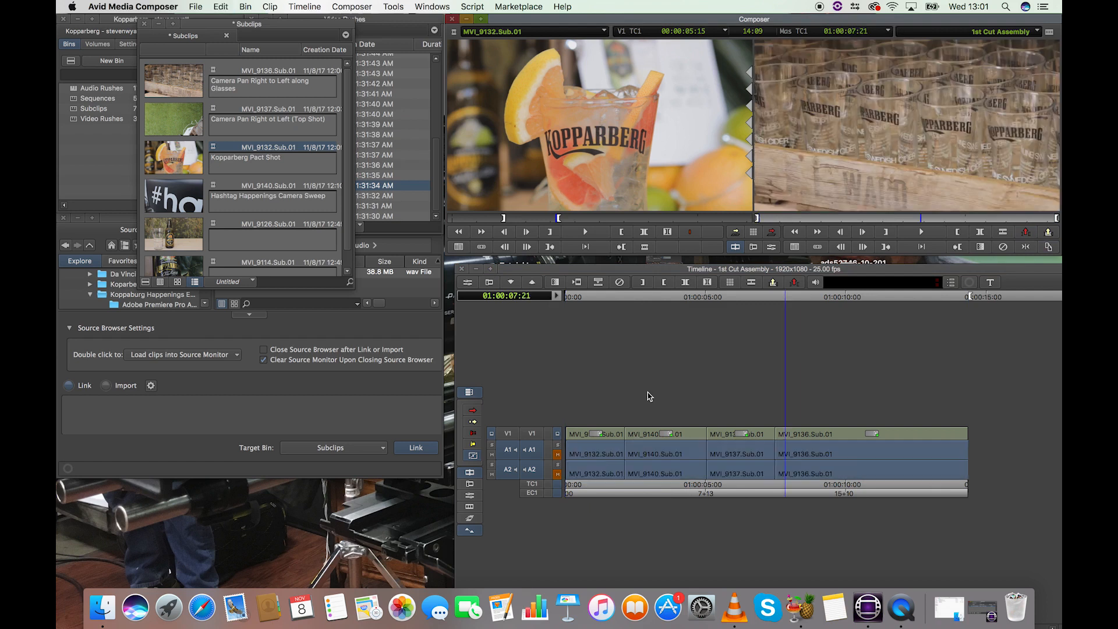
Step: Try lifting only the V1 video from 01:00:03:15 to 01:00:05:22 with A1 and A2 deselected, undo it, and clear the marks
{"action": "left_click", "coordinate": [678, 301]}
{"action": "left_click", "coordinate": [534, 456]}
{"action": "left_click", "coordinate": [532, 471]}
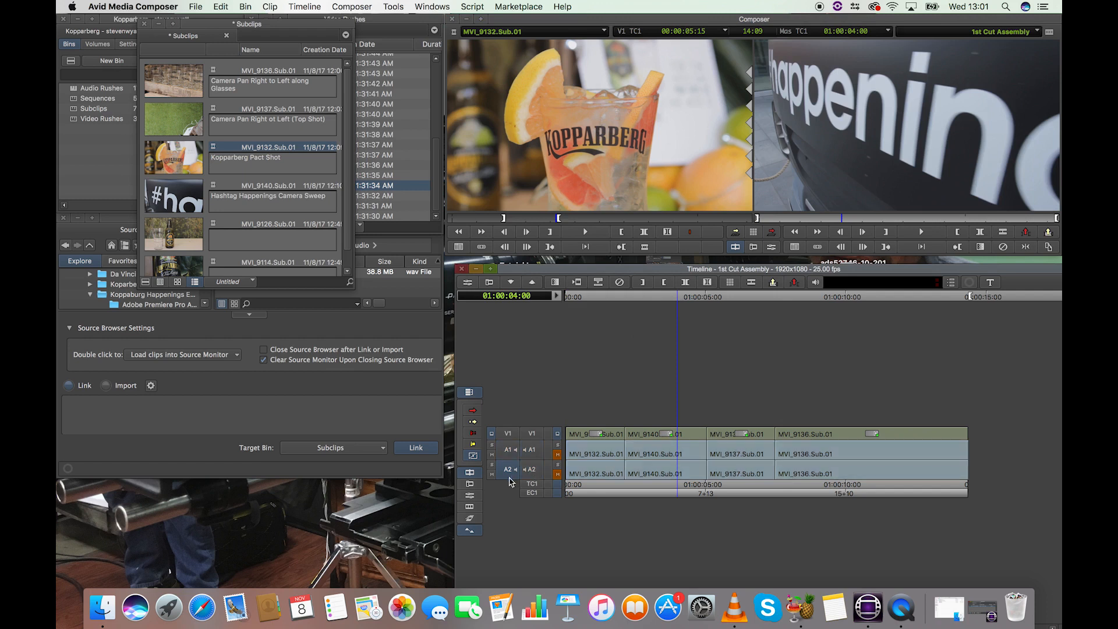
{"action": "left_click_drag", "start_coordinate": [674, 300], "coordinate": [731, 301]}
{"action": "key", "text": "i"}
{"action": "key", "text": "o"}
{"action": "left_click", "coordinate": [531, 434]}
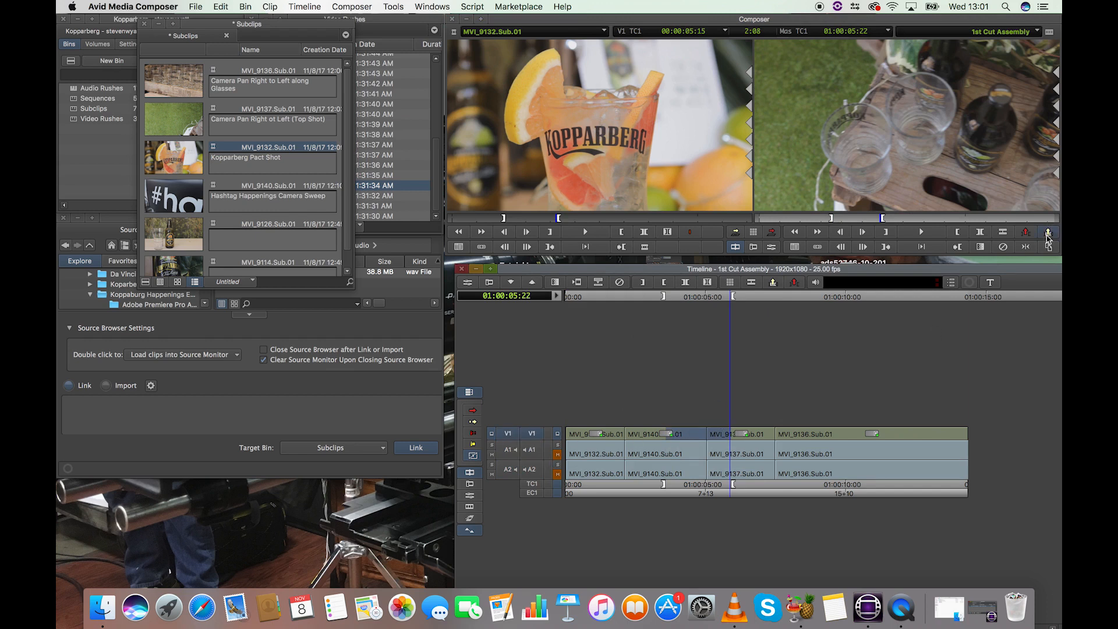
{"action": "left_click", "coordinate": [1028, 235]}
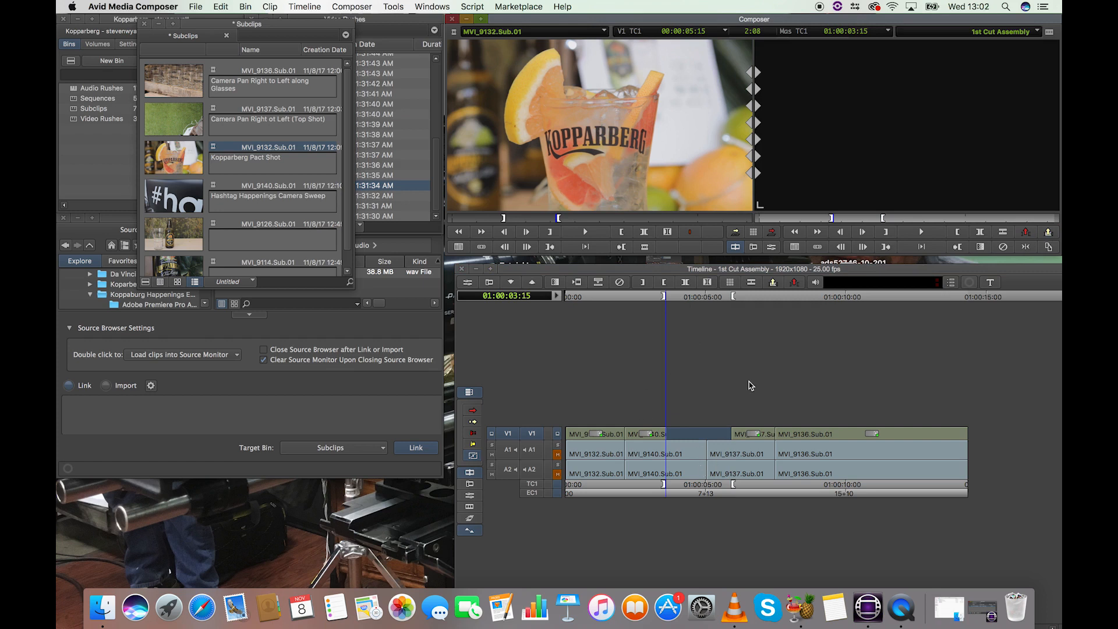
{"action": "key", "text": "super+z"}
{"action": "left_click", "coordinate": [627, 297]}
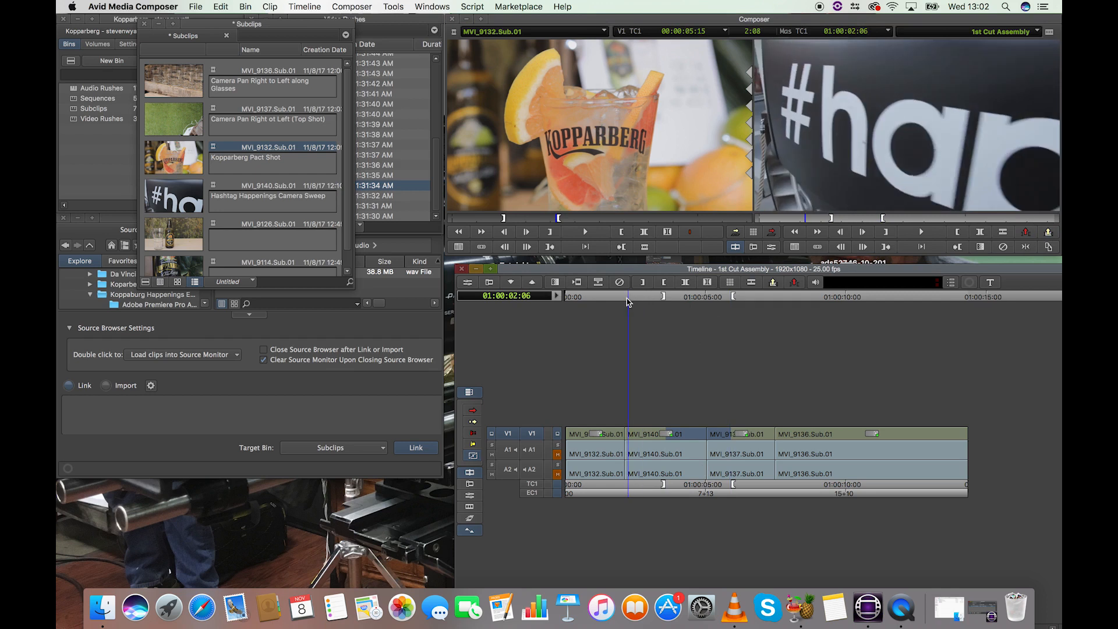
{"action": "key", "text": "g"}
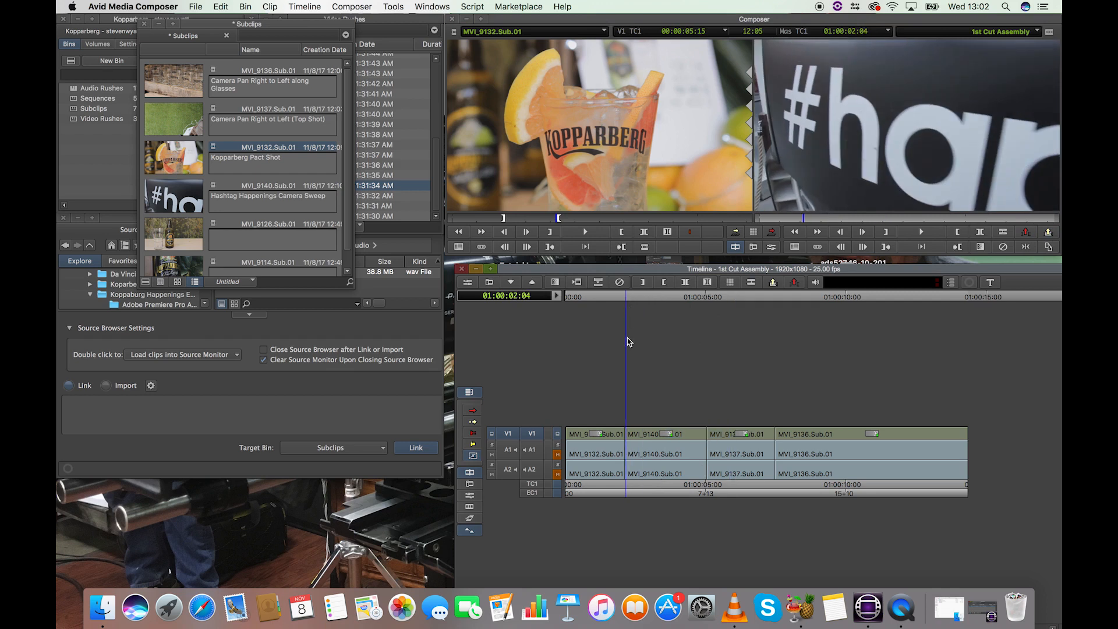